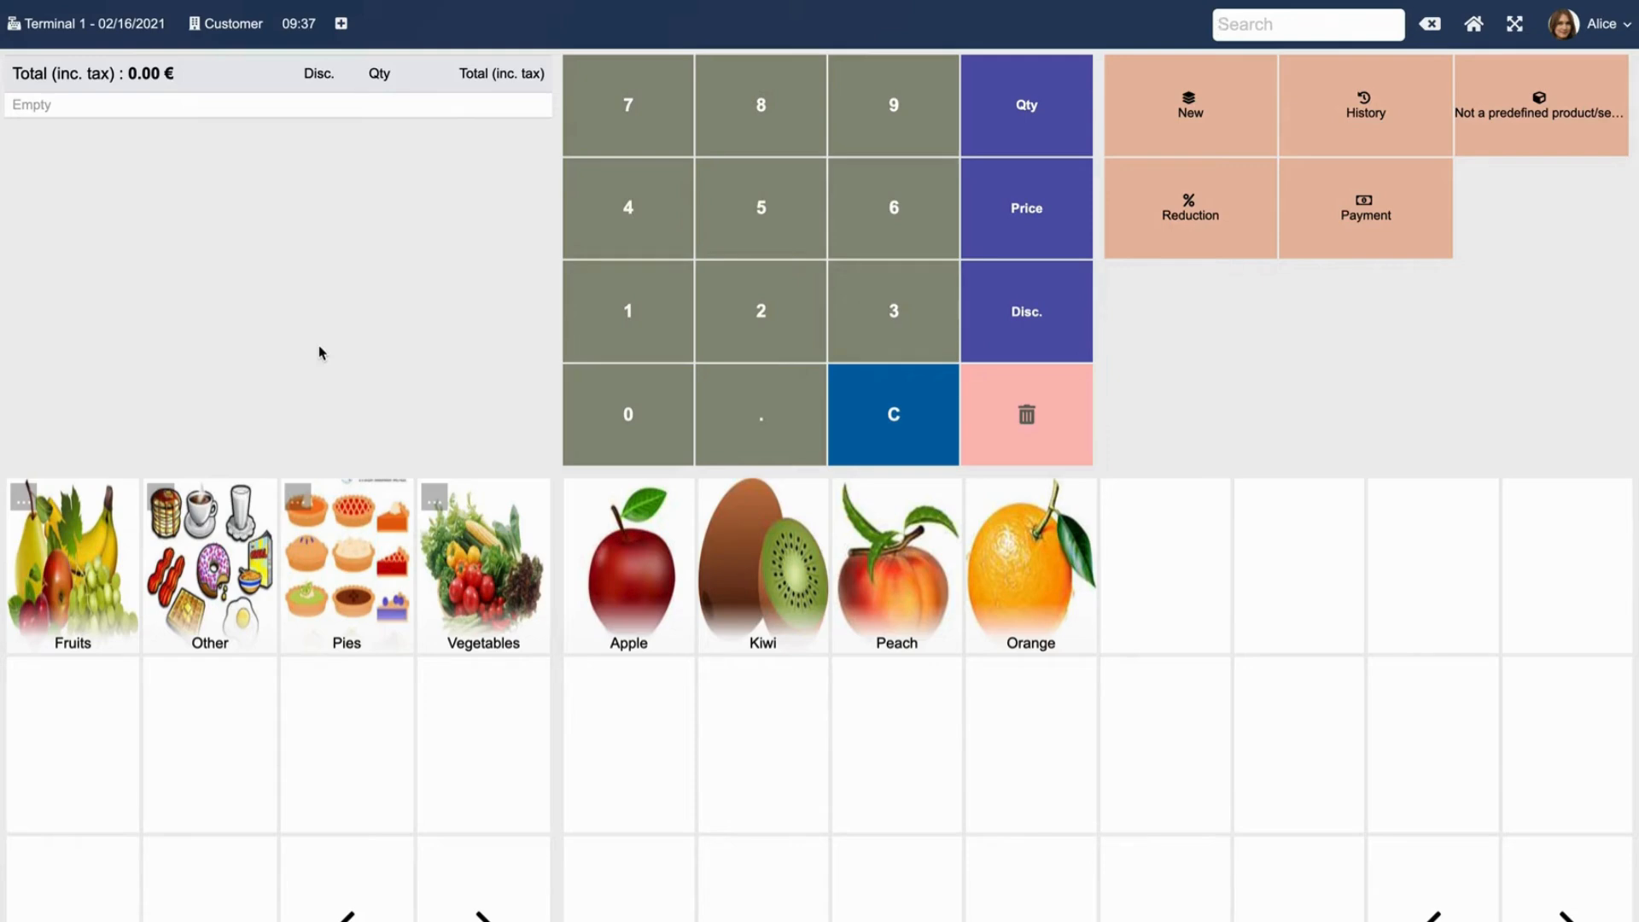
# Switch to Terminal 1 and attach an individual customer from the List of Third Parties to the sale.
pyautogui.click(60, 25)
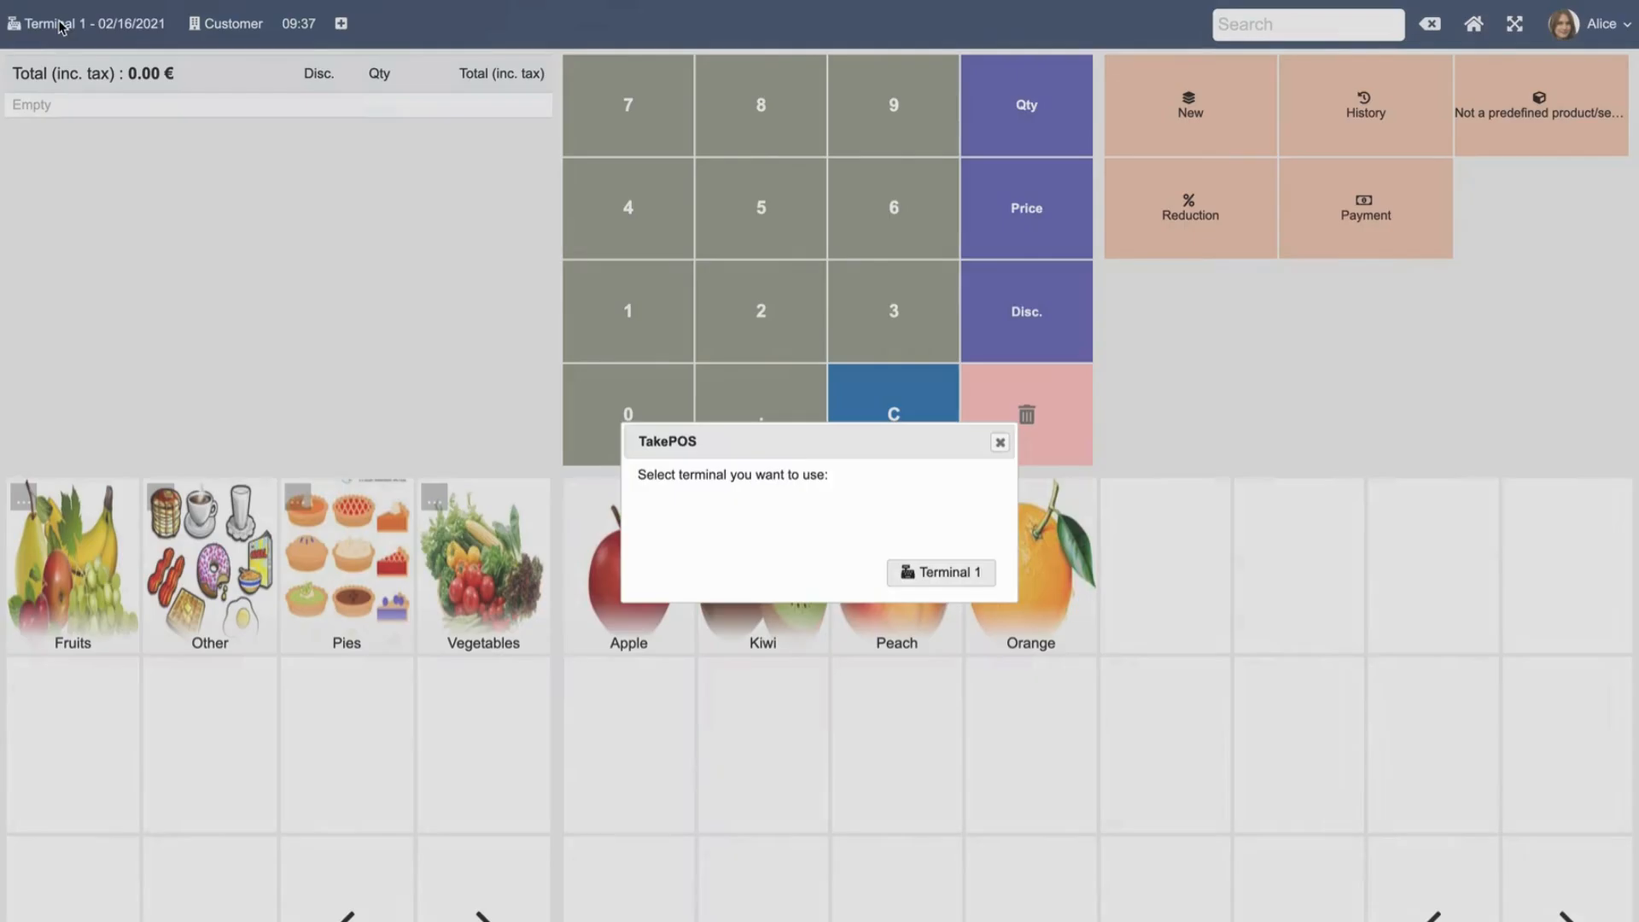
pyautogui.click(962, 581)
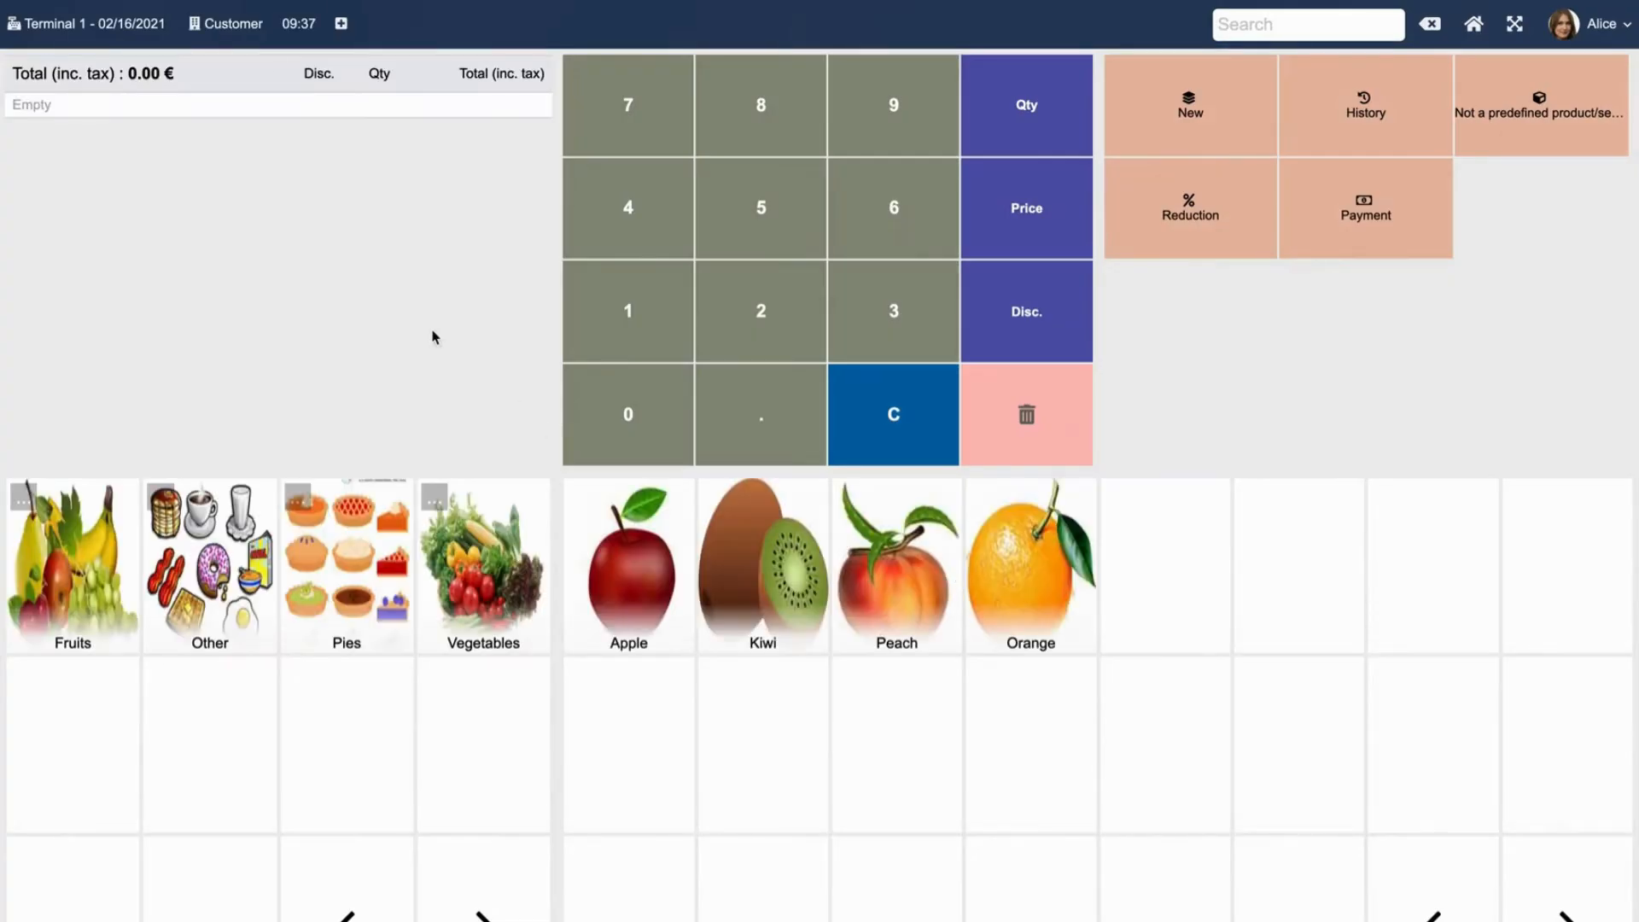
pyautogui.click(234, 26)
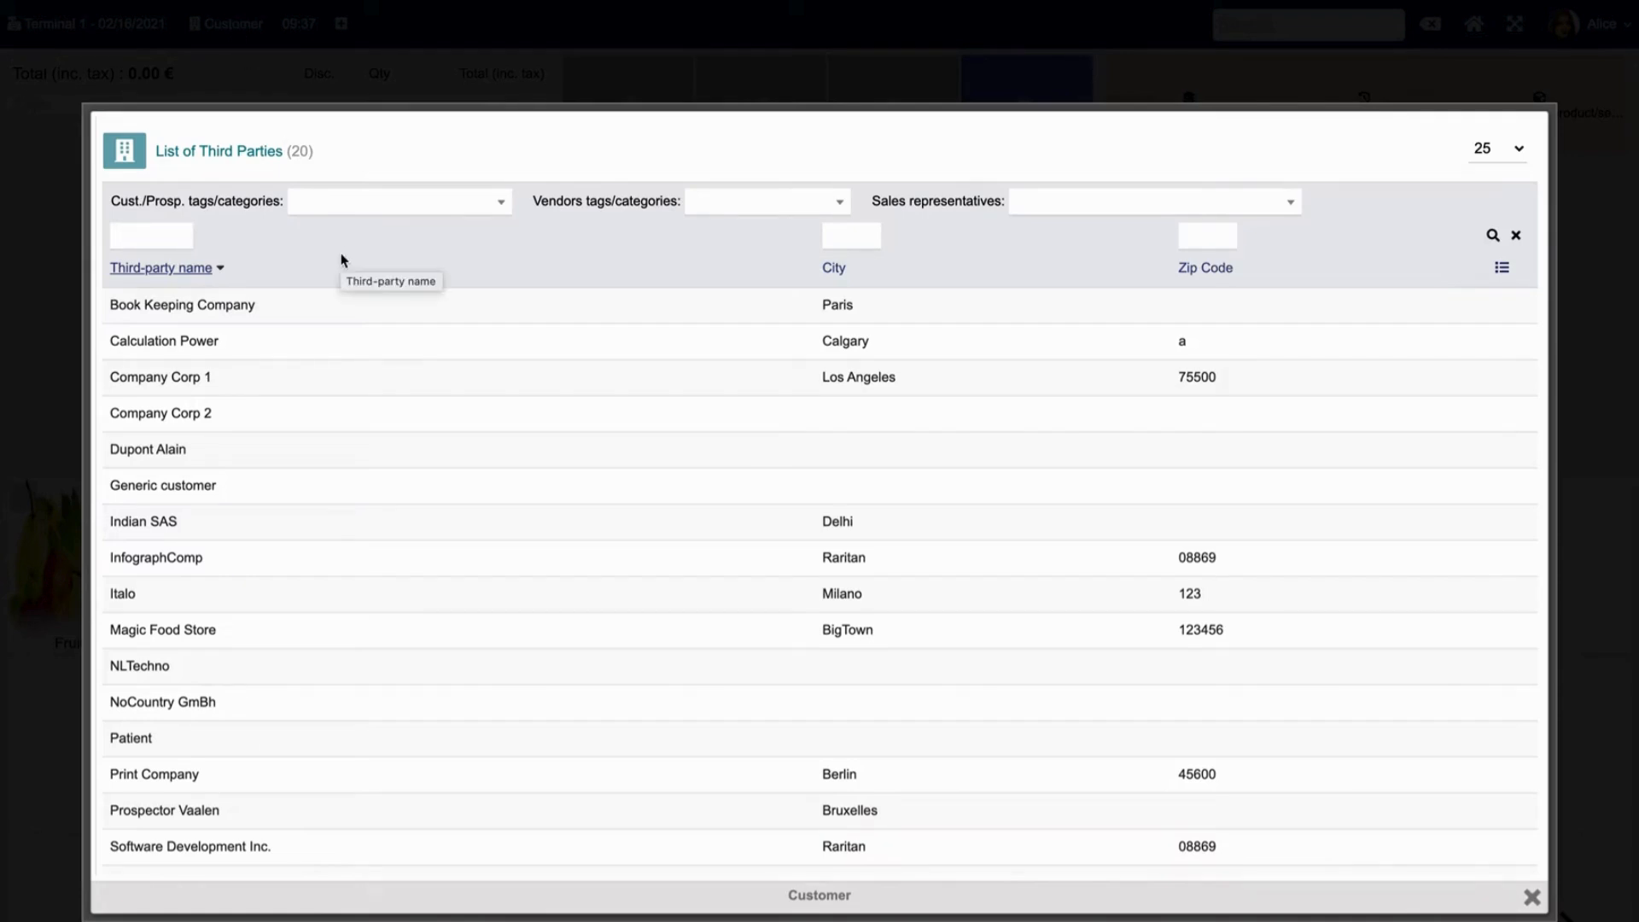
pyautogui.click(151, 449)
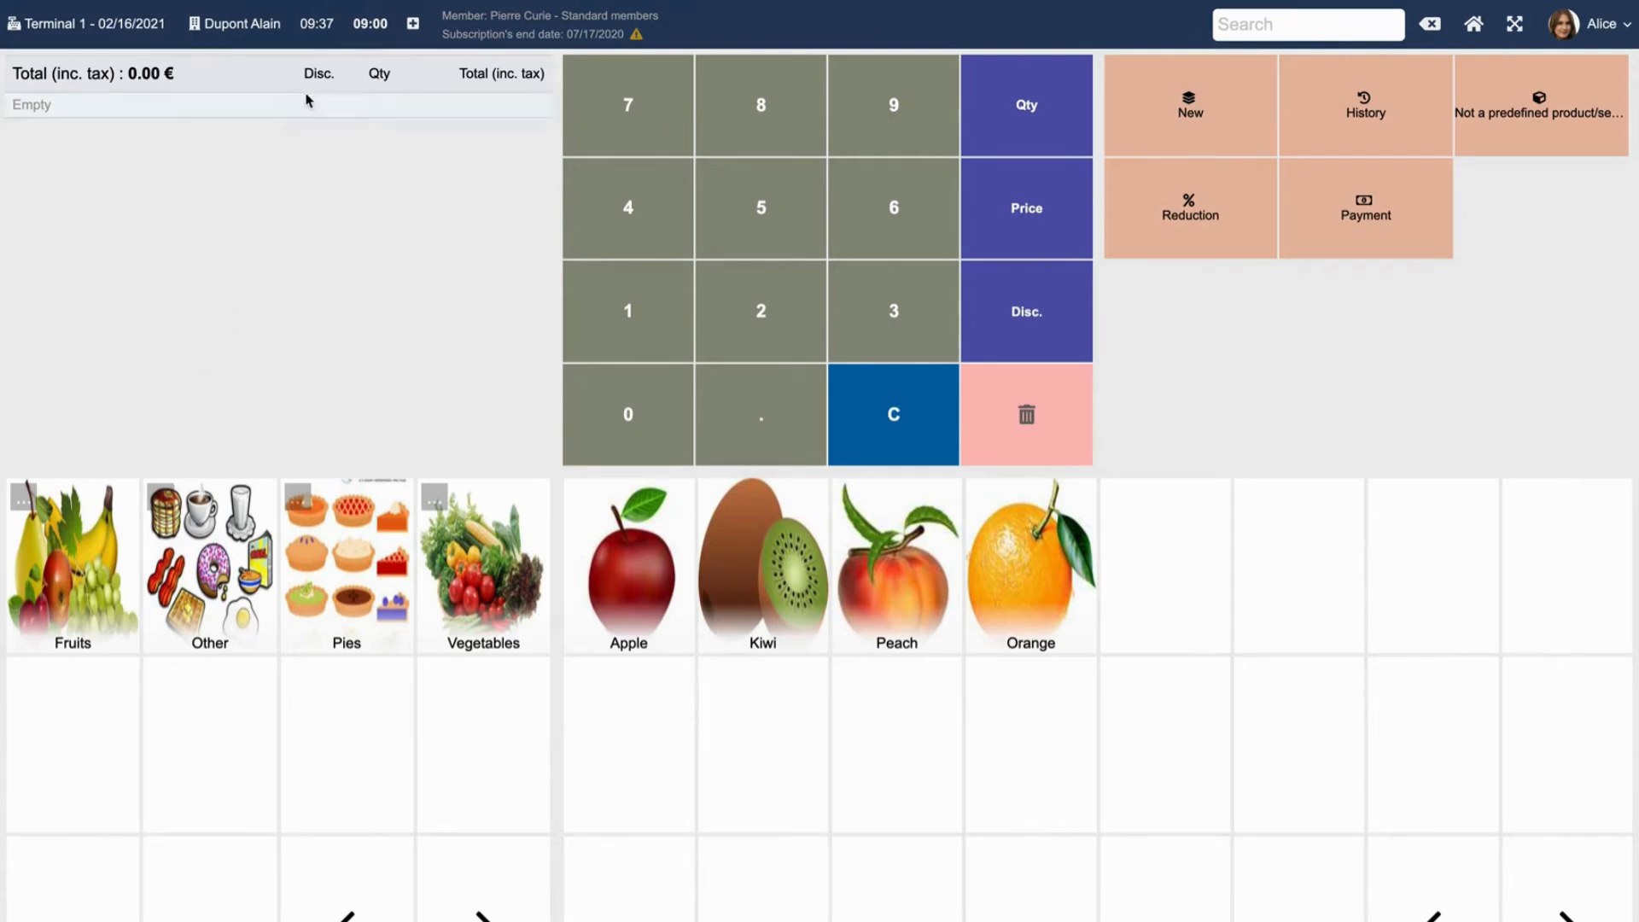
# From the 09:37 ticket, reopen paid invoice TC1-2102-0002 (132.00 €) from history, then request a new sale.
pyautogui.click(326, 34)
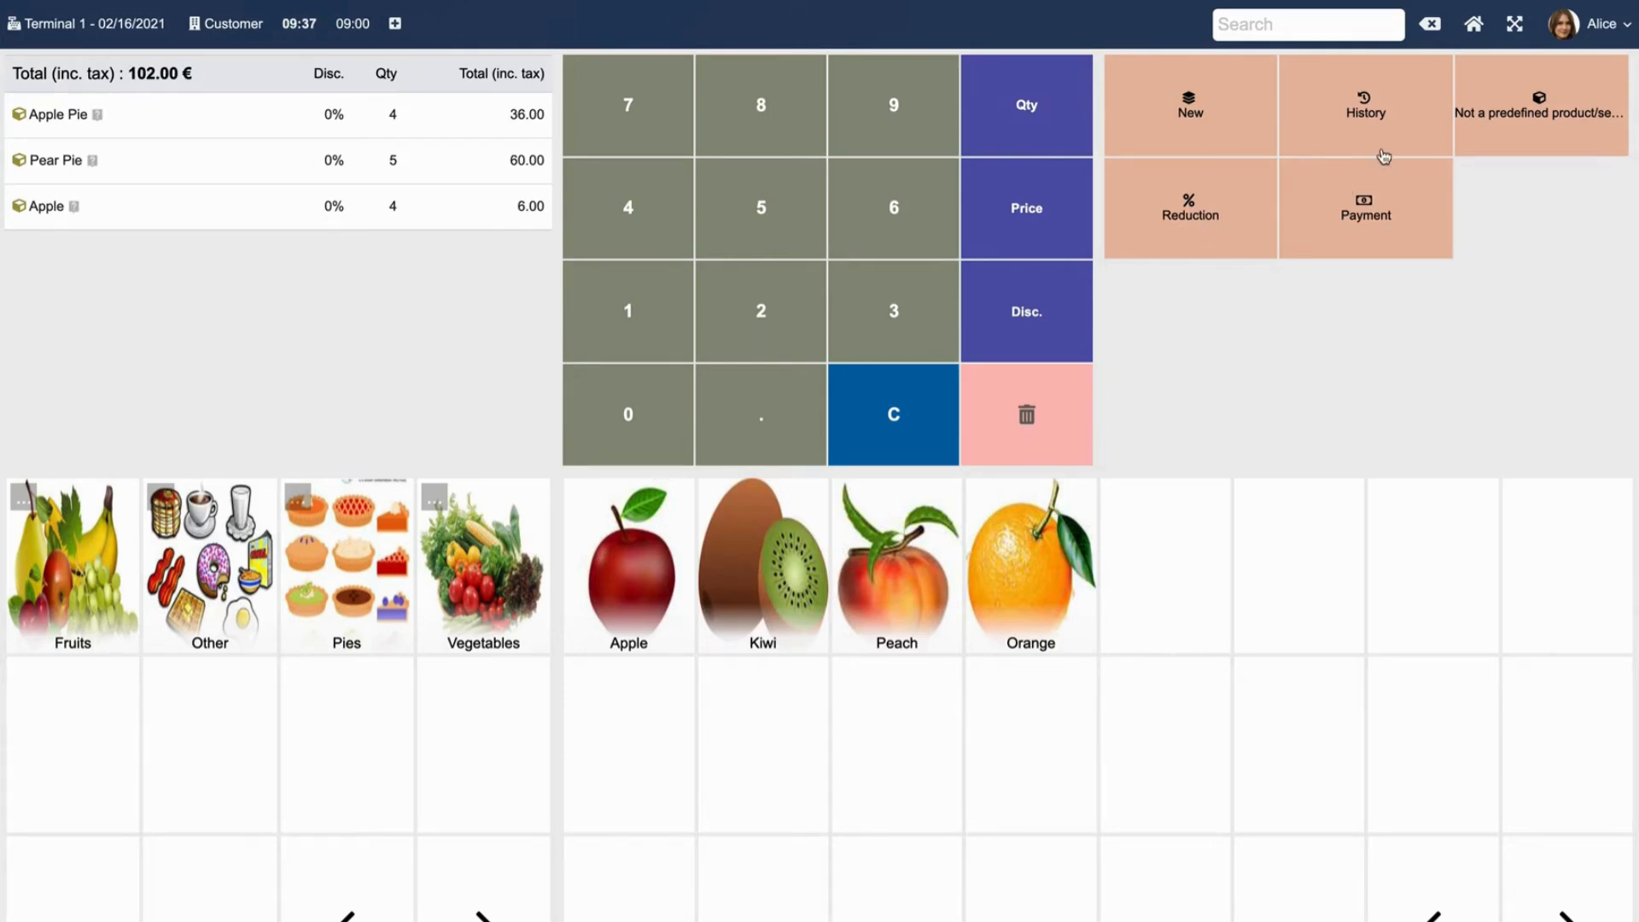
pyautogui.click(1416, 135)
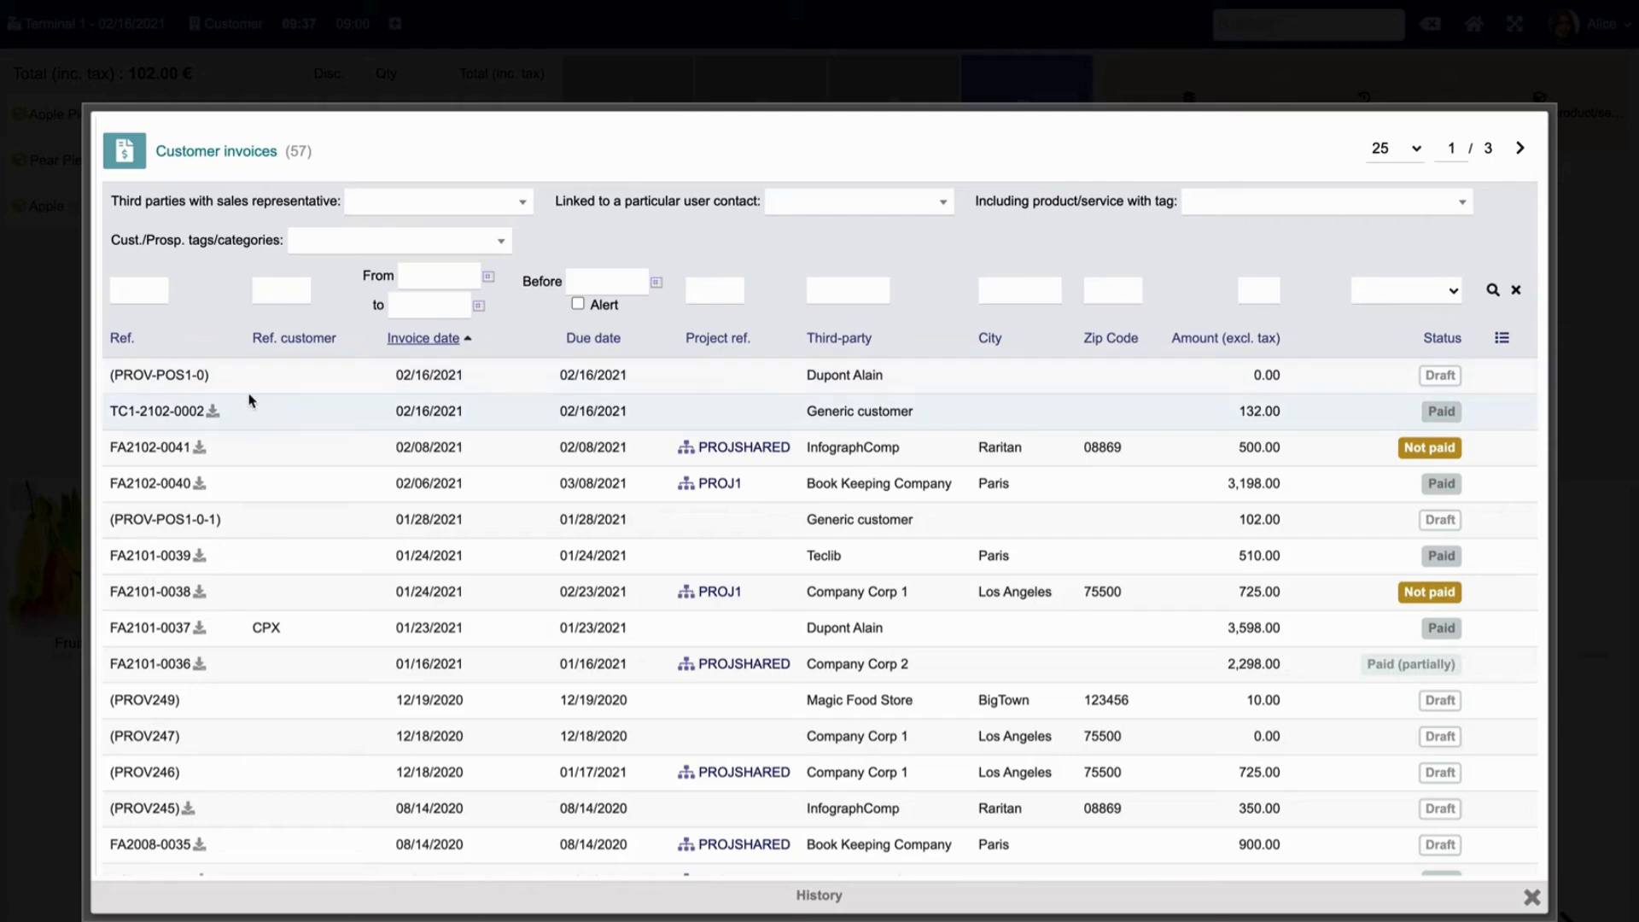
pyautogui.click(155, 411)
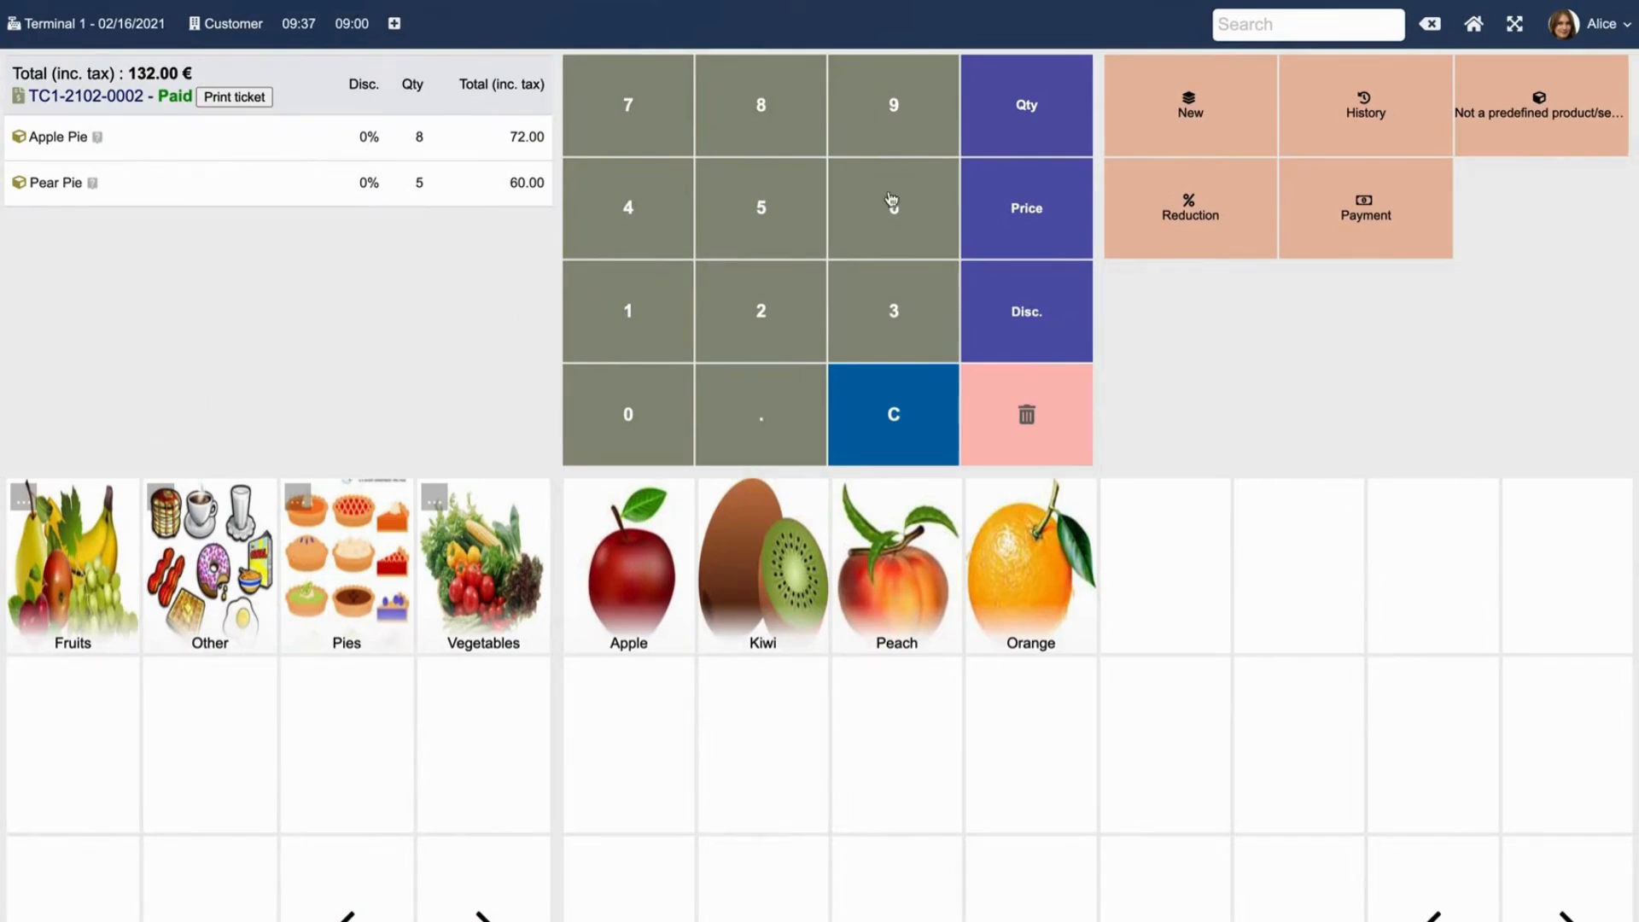
pyautogui.click(1191, 115)
# Discard the old ticket and ring up one Apple, one Pear Pie and one Apple Pie for 22.50 €.
pyautogui.click(1189, 114)
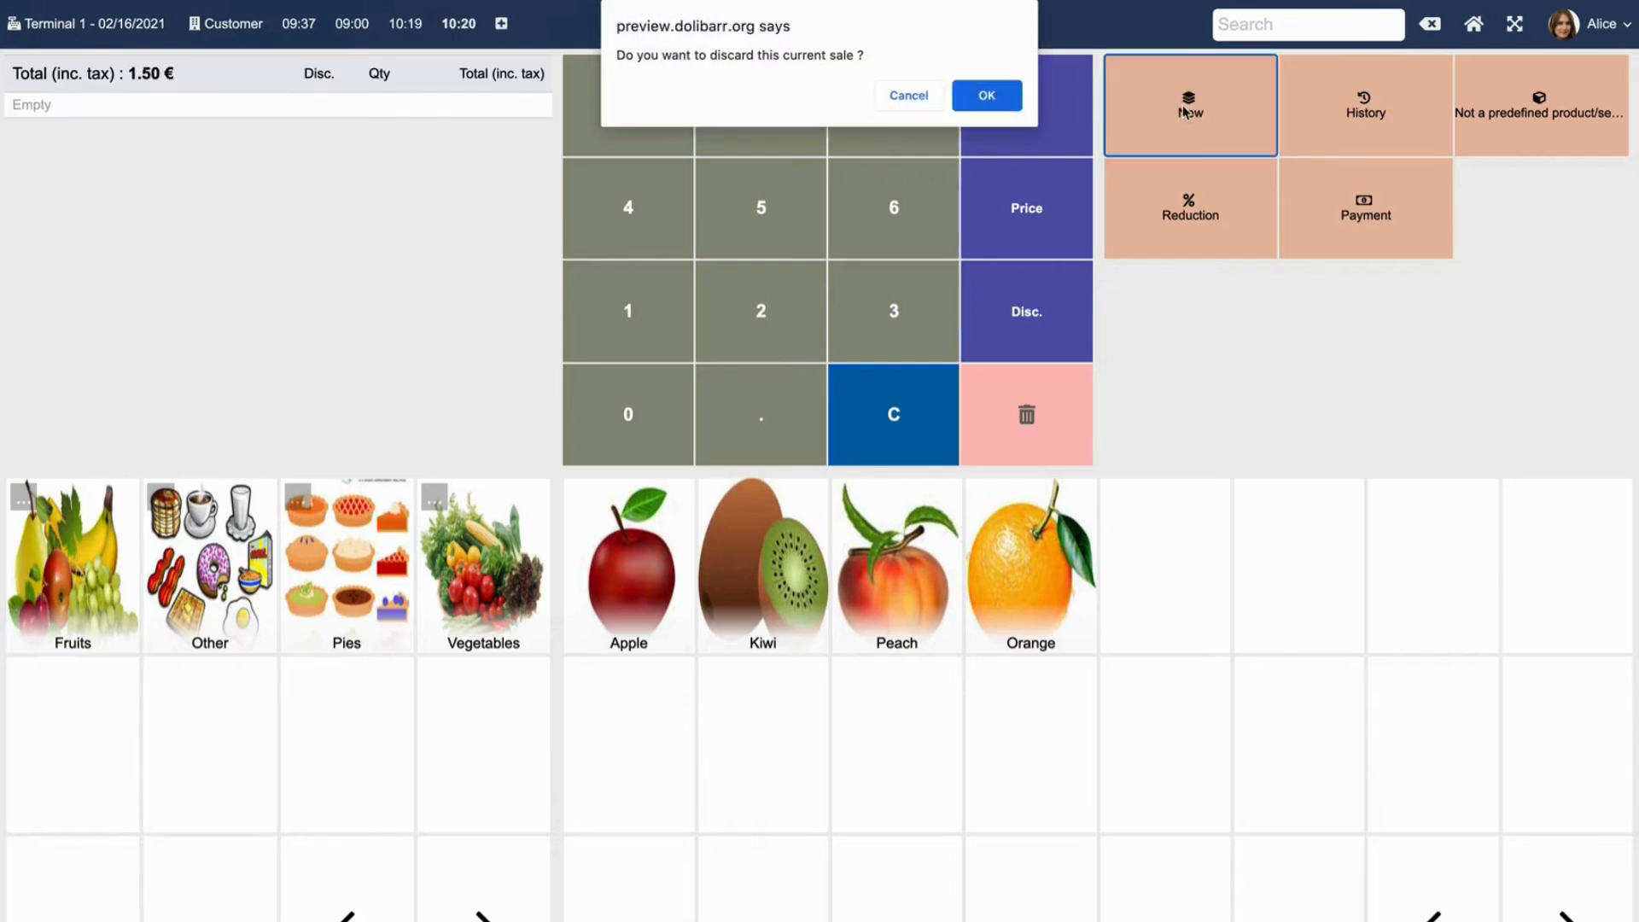
pyautogui.click(1006, 101)
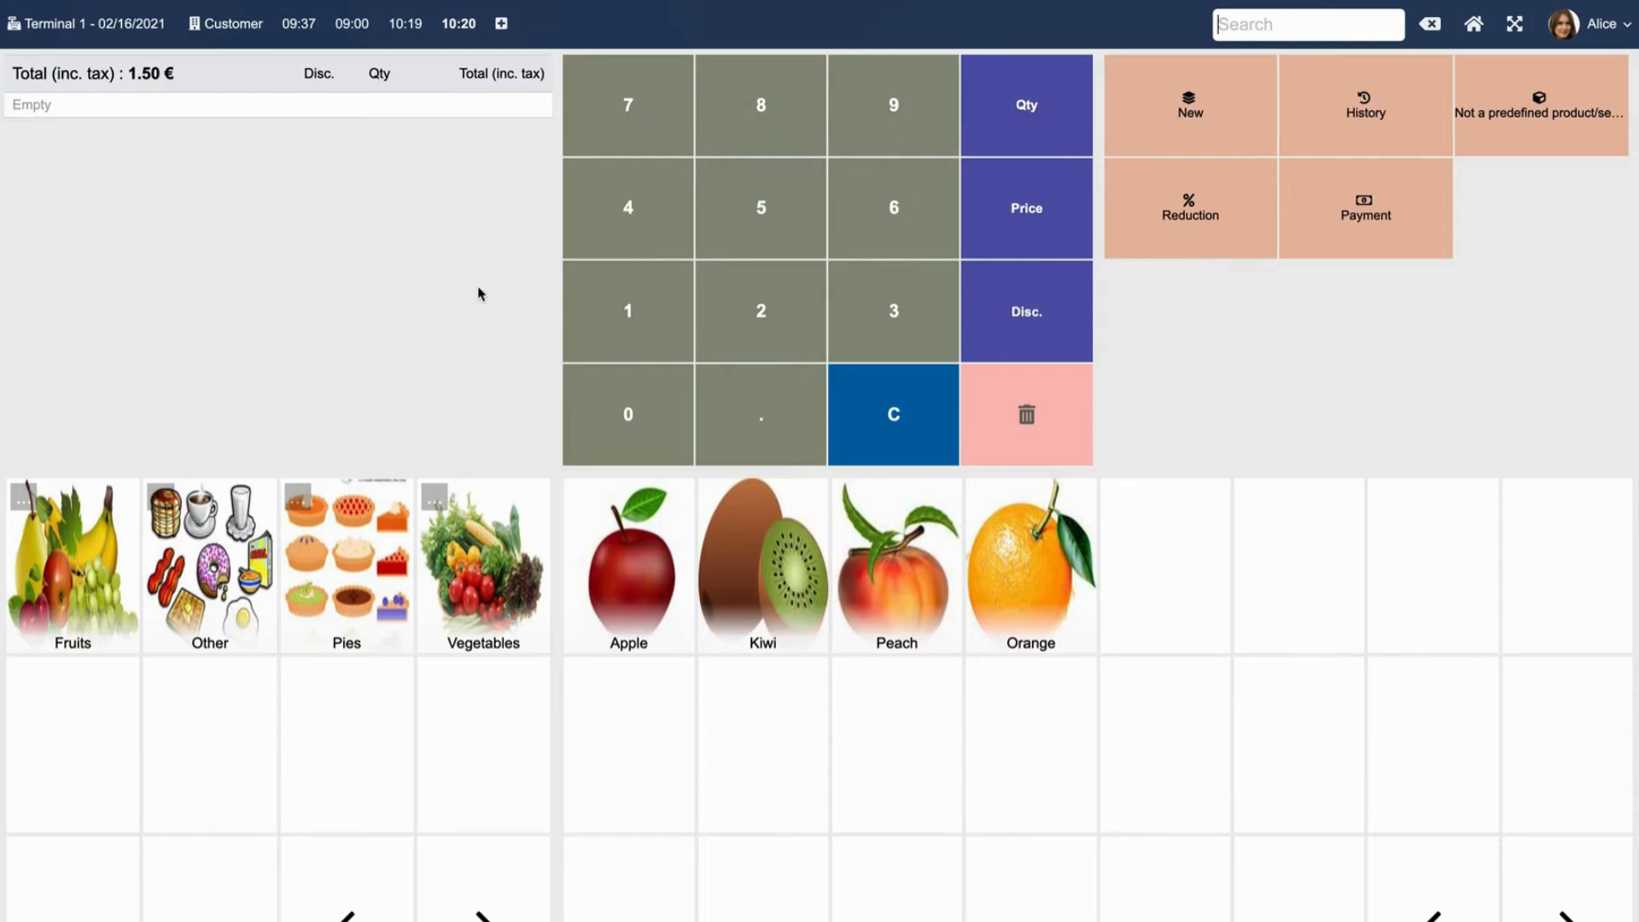
pyautogui.click(621, 580)
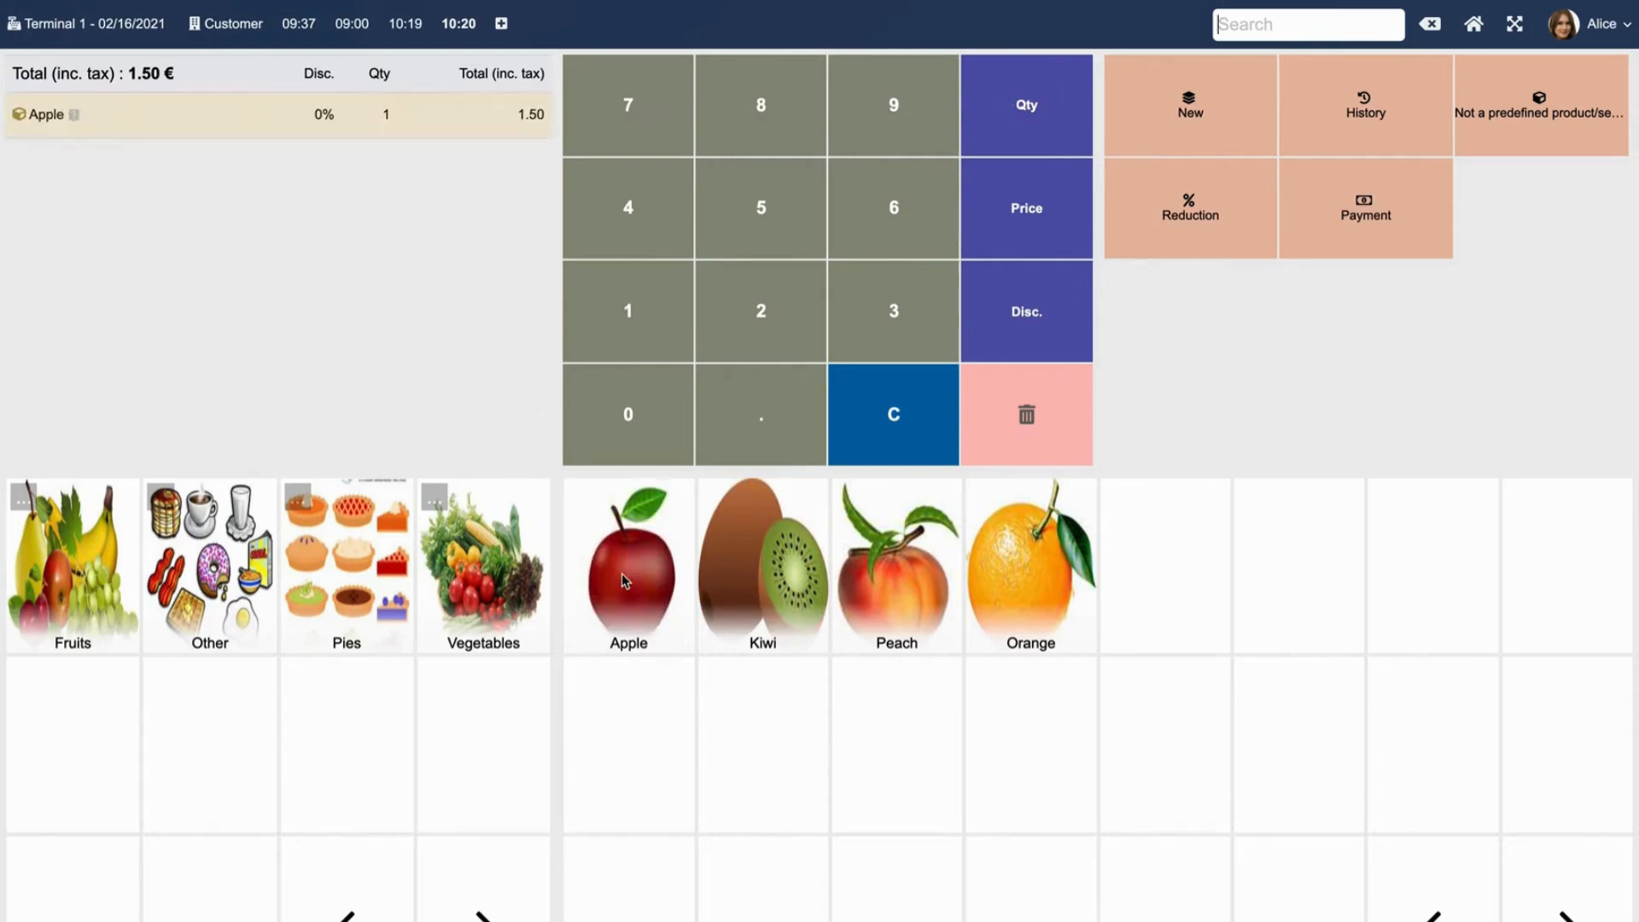
pyautogui.click(353, 579)
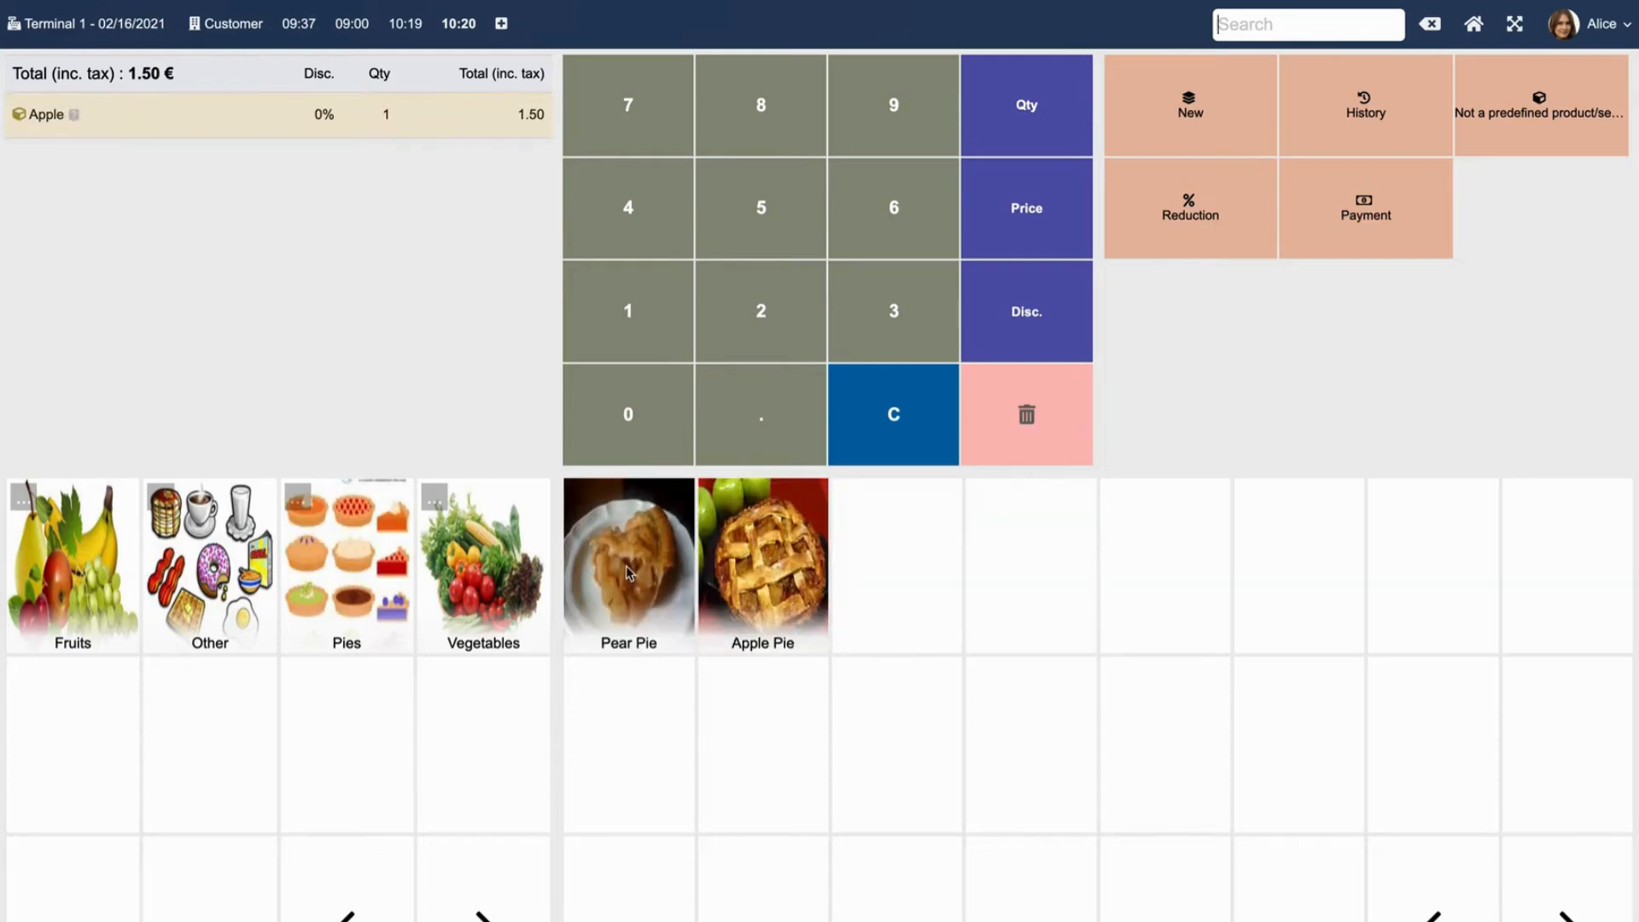
pyautogui.click(627, 566)
pyautogui.click(767, 583)
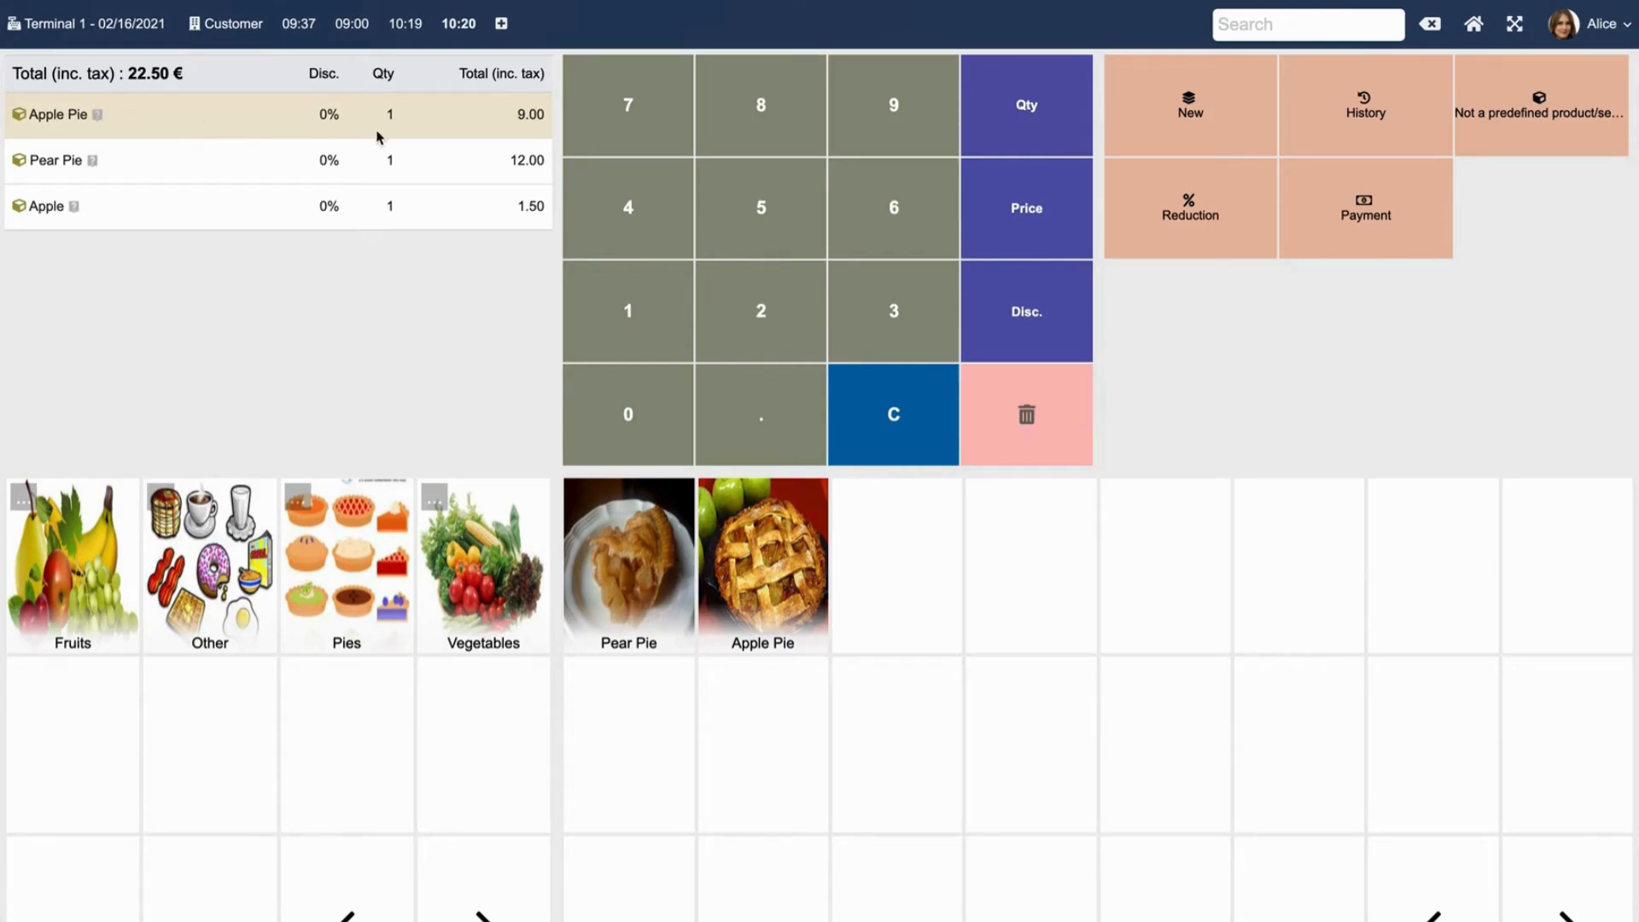
# Change the Apple Pie quantity to 5.
pyautogui.click(1001, 104)
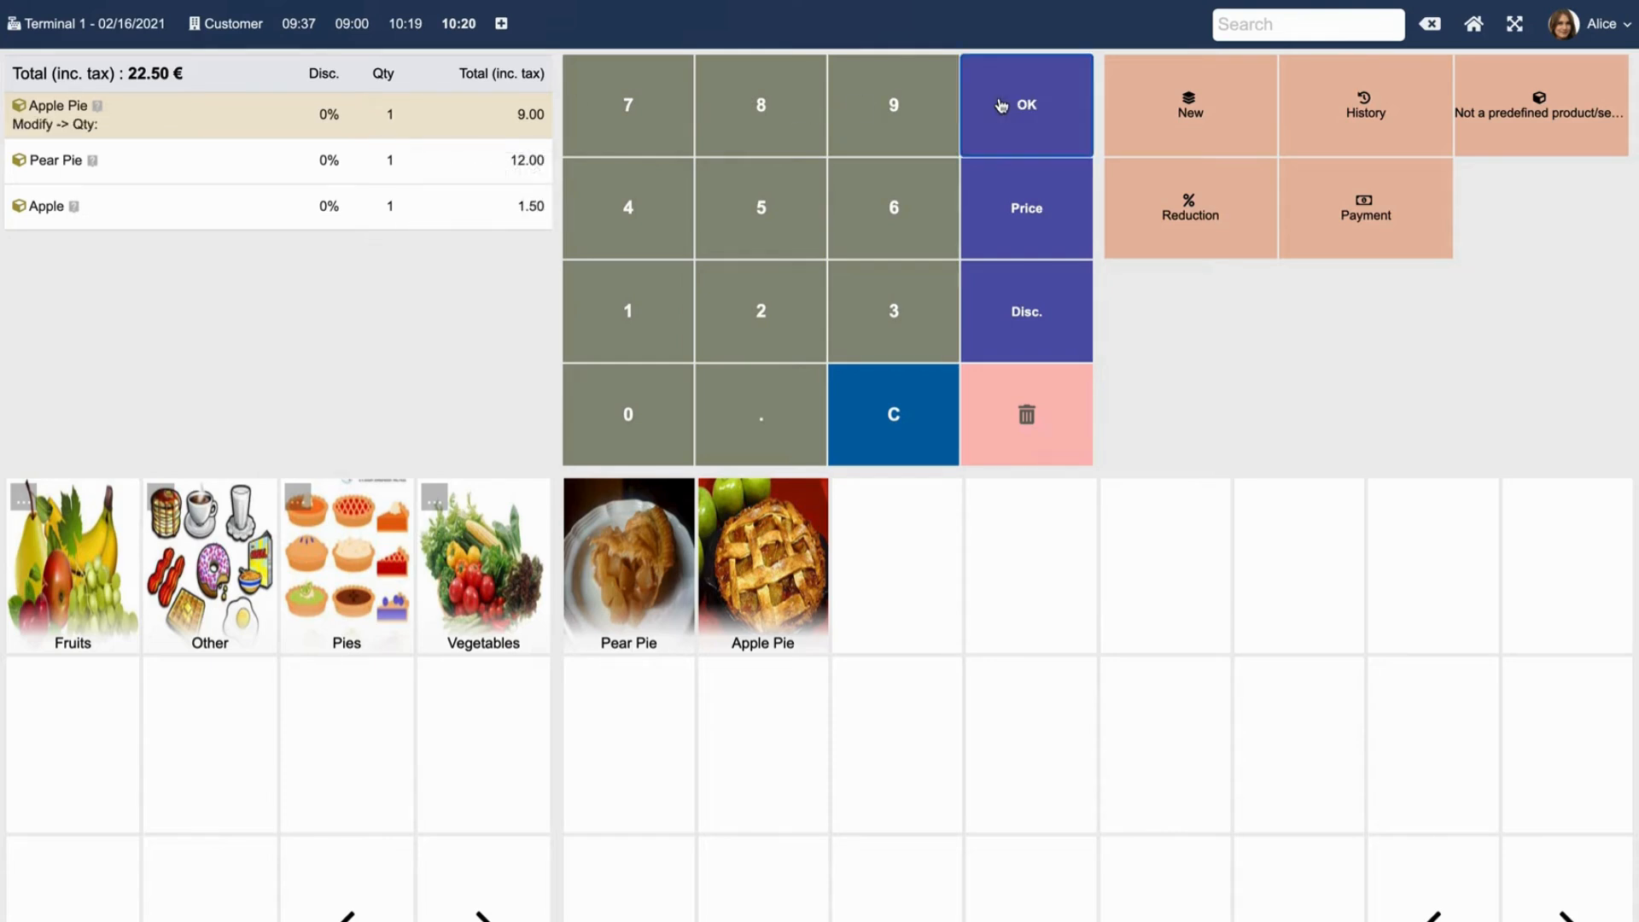
pyautogui.click(776, 210)
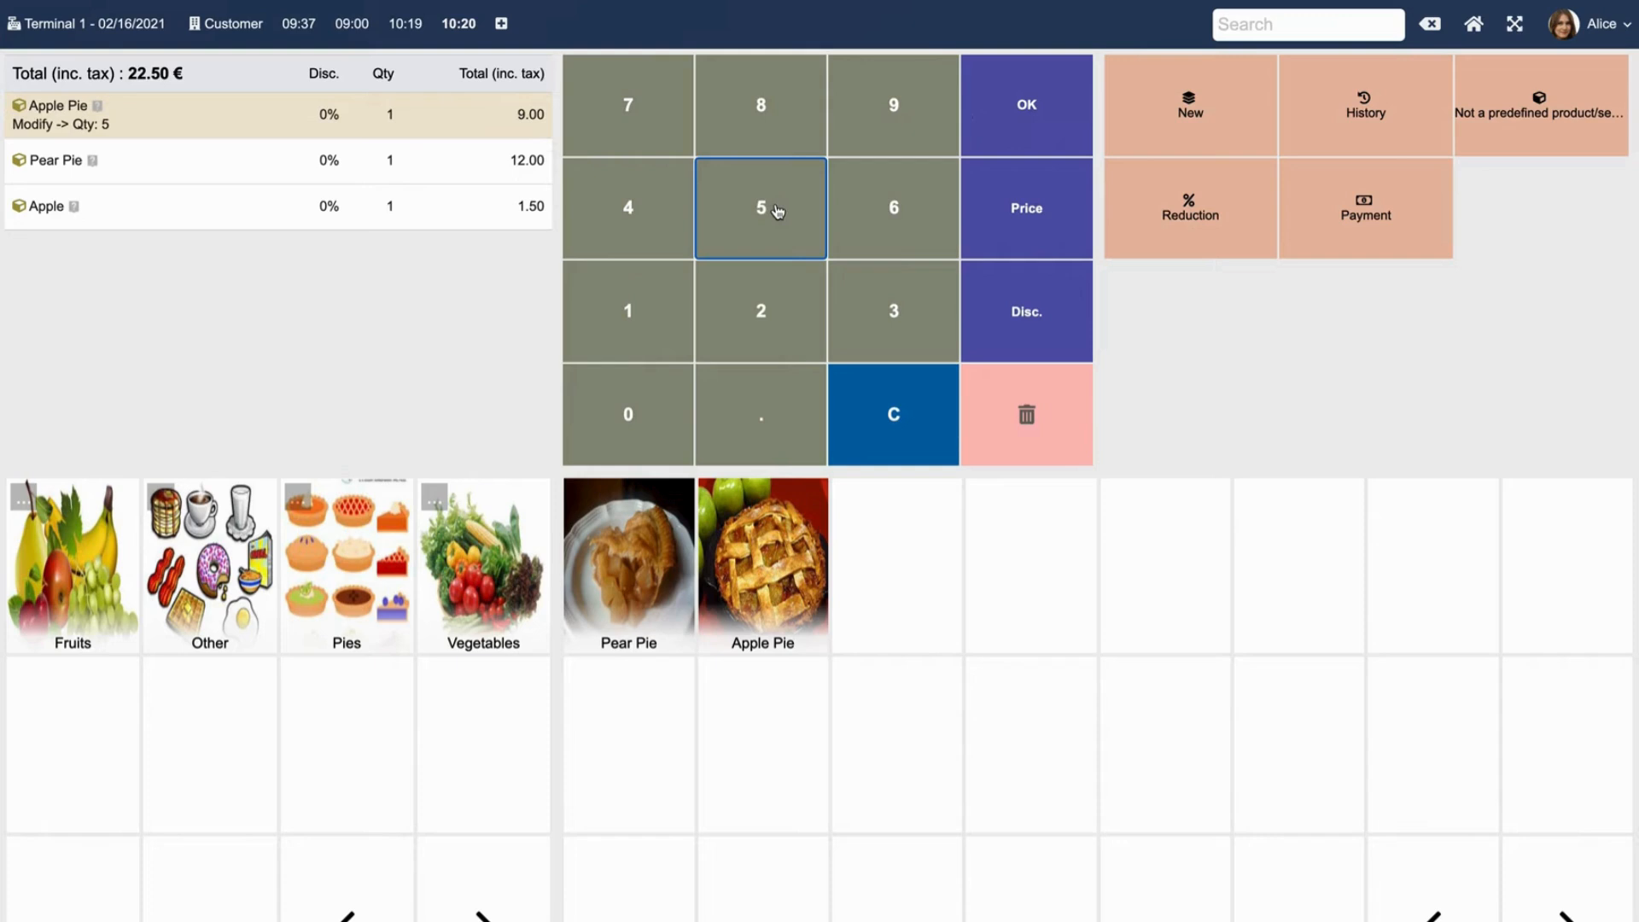
pyautogui.click(1020, 99)
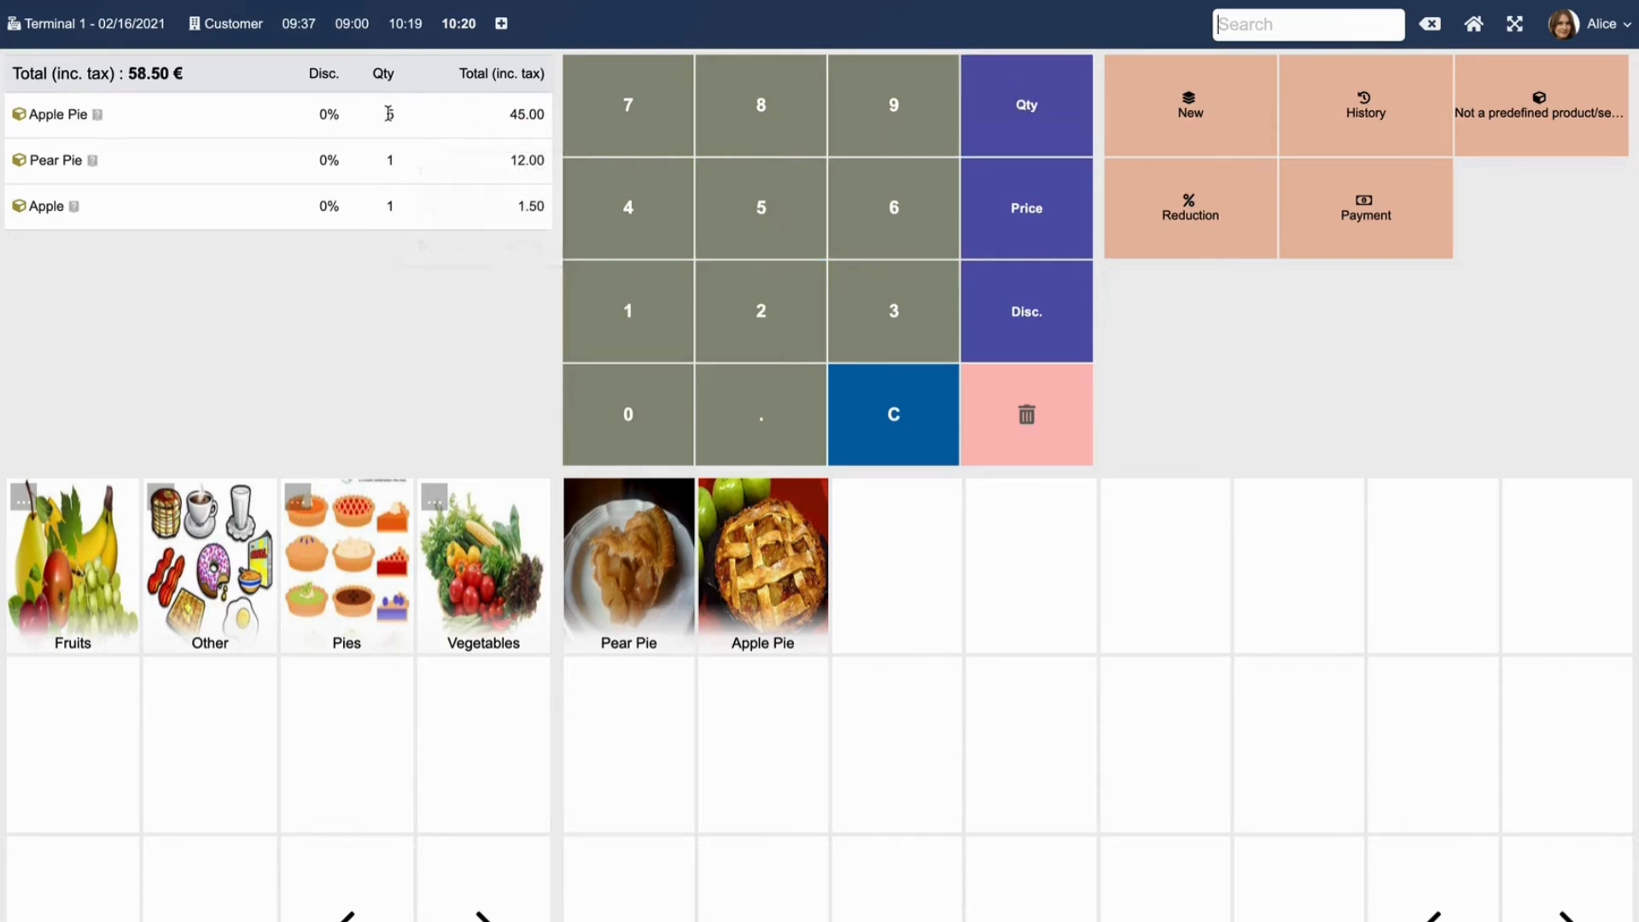
# Give the Pear Pie line a 20% discount.
pyautogui.click(297, 173)
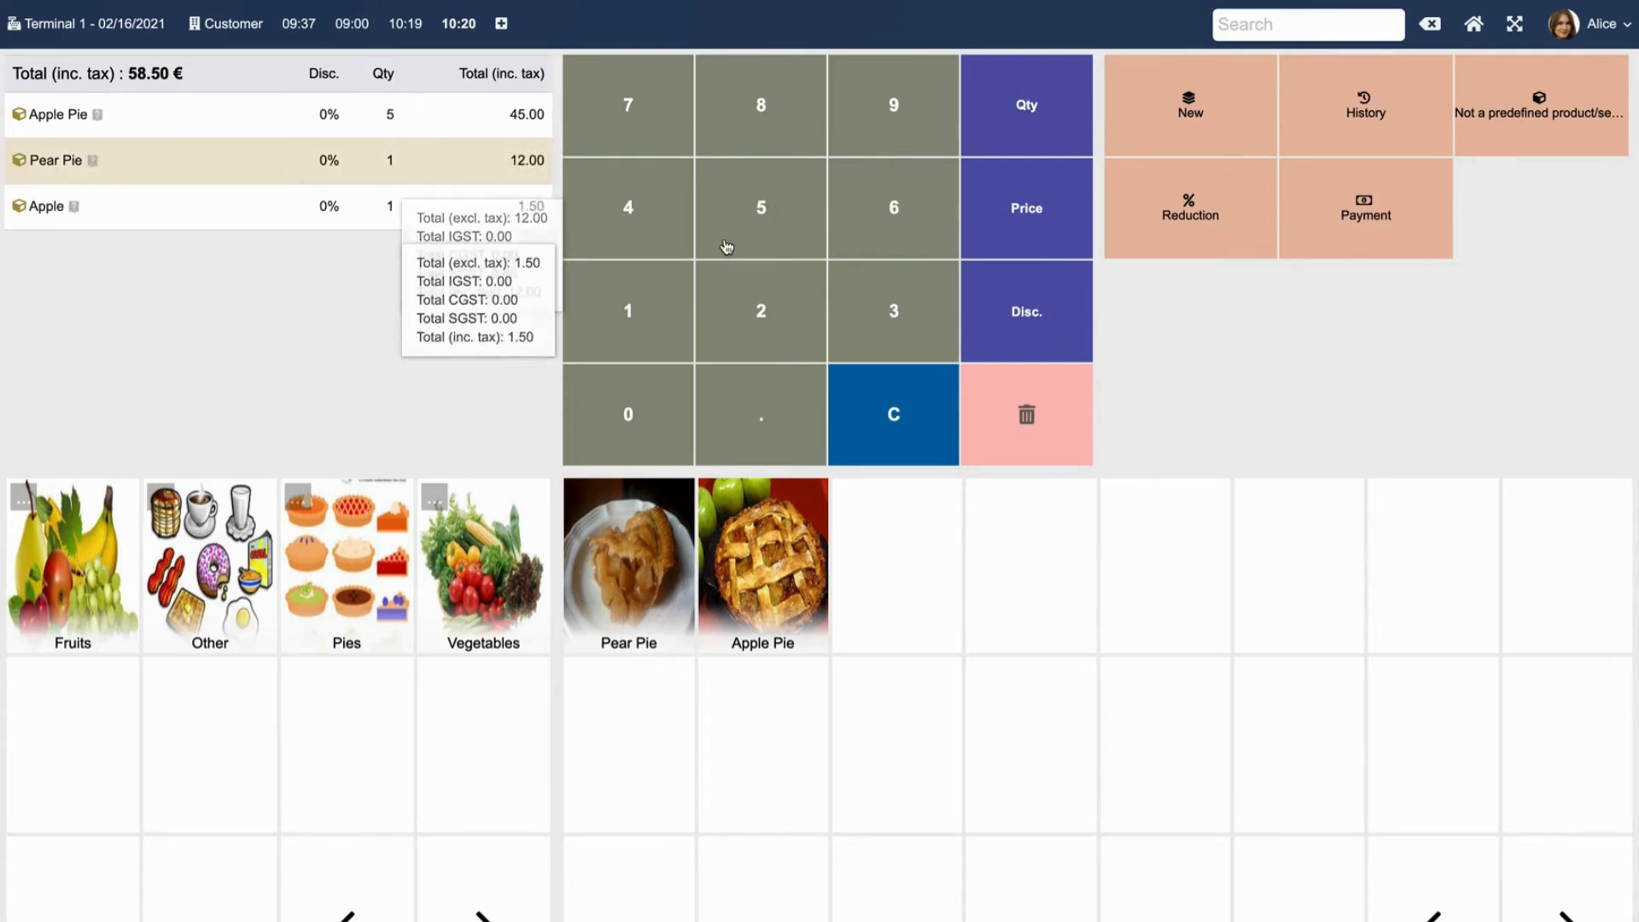
pyautogui.click(1014, 318)
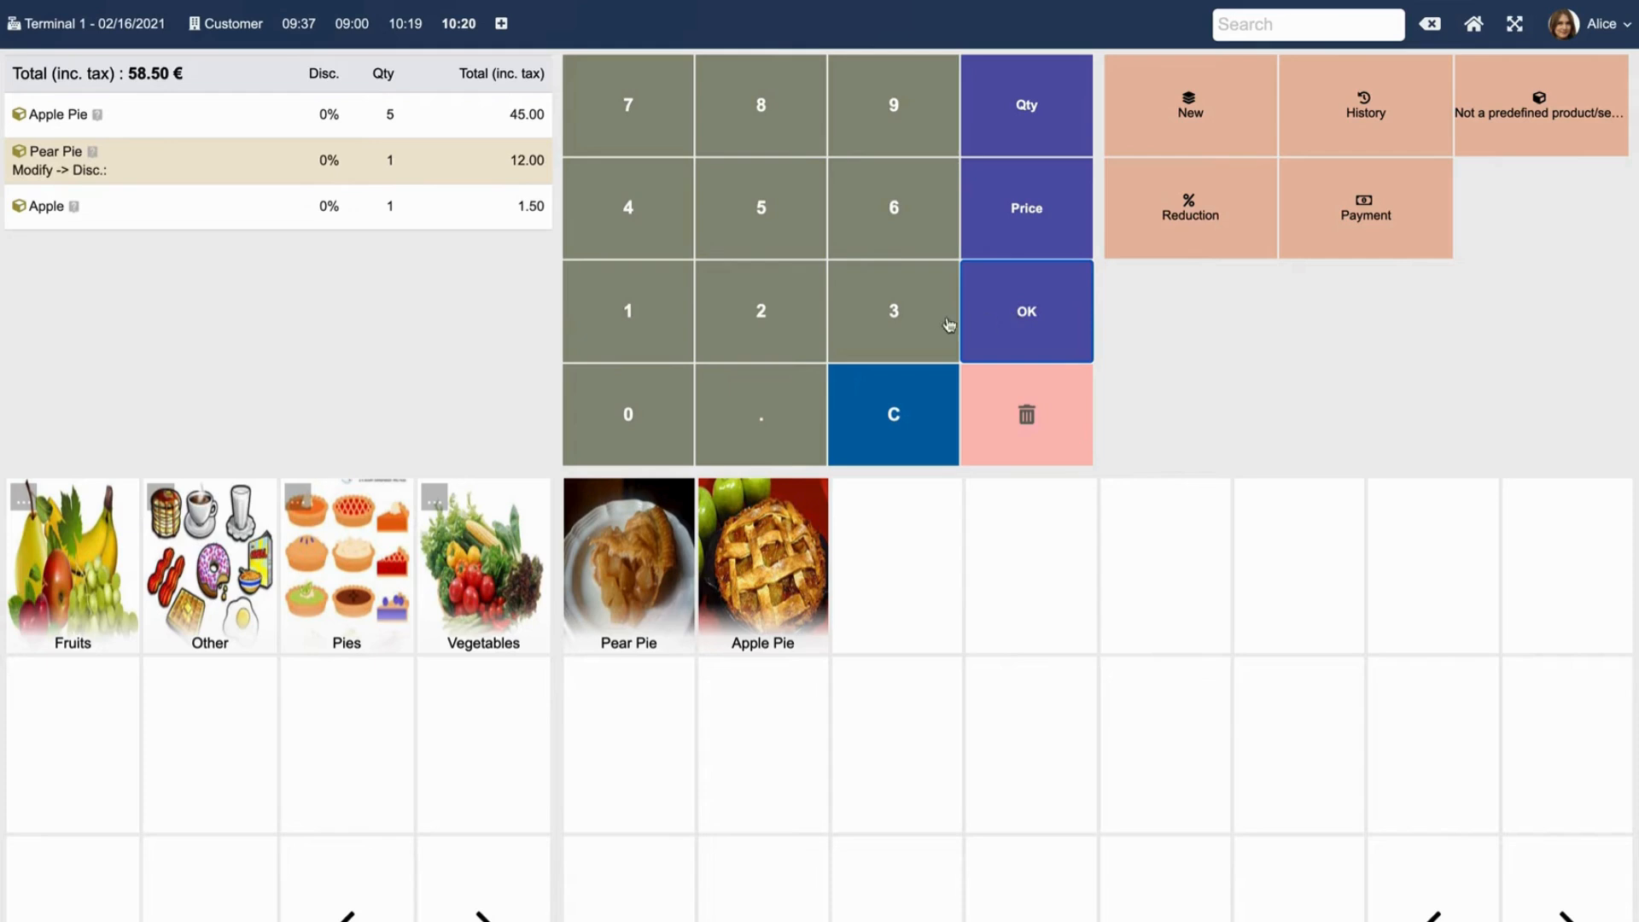
pyautogui.click(763, 312)
pyautogui.click(596, 412)
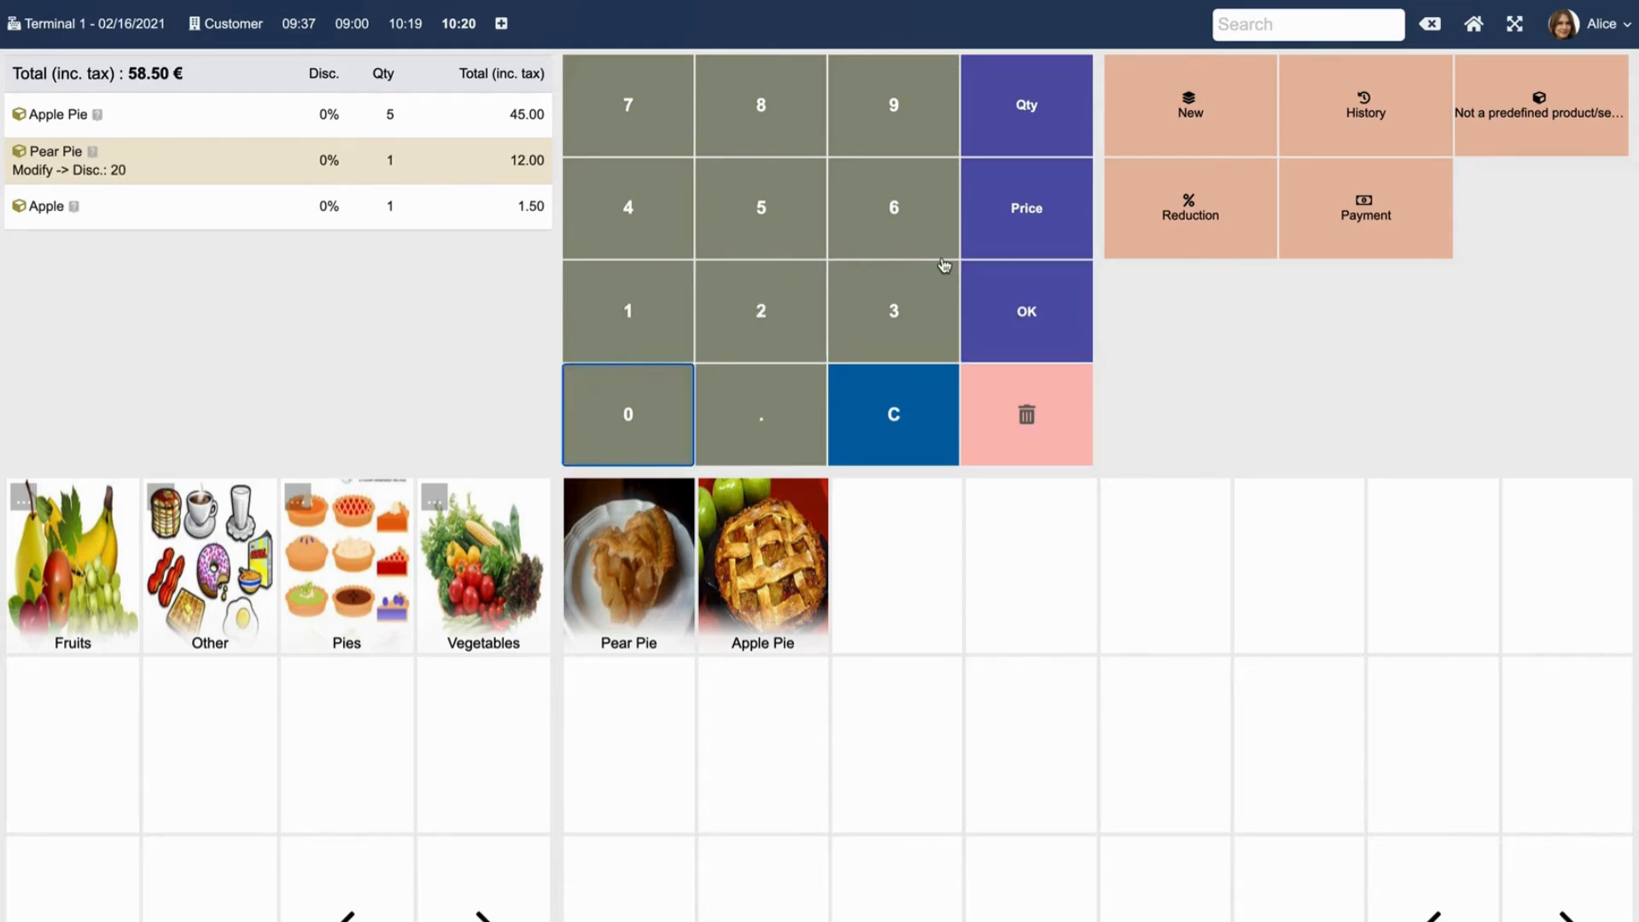
pyautogui.click(1027, 311)
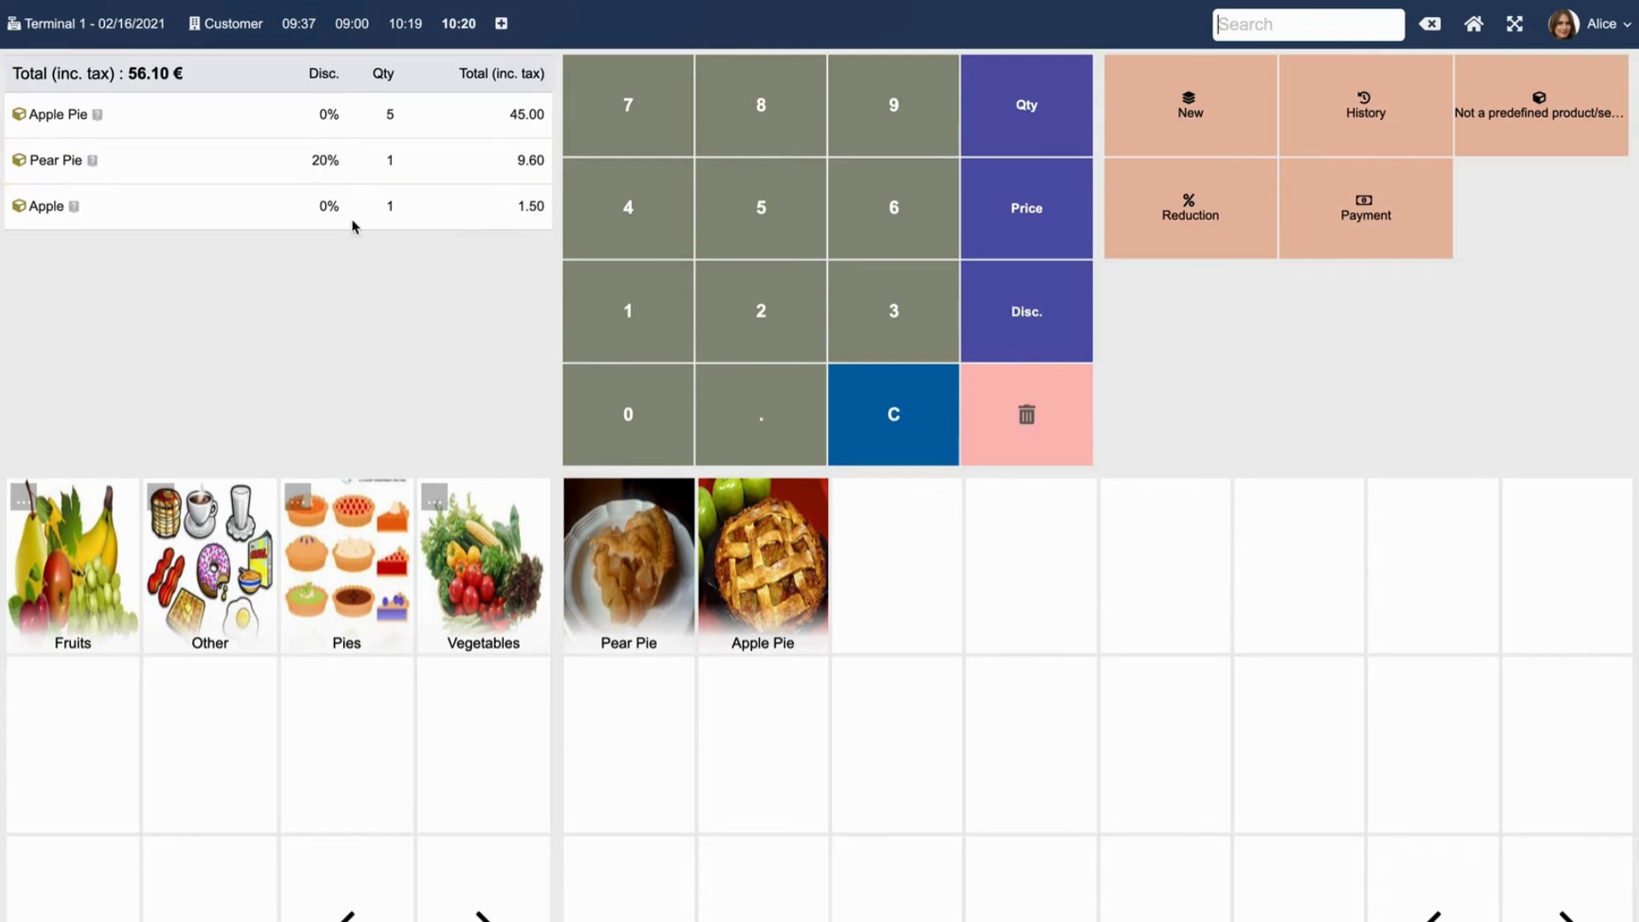
# Set the Apple line's unit price to 4.00, making the total 58.60 €.
pyautogui.click(239, 214)
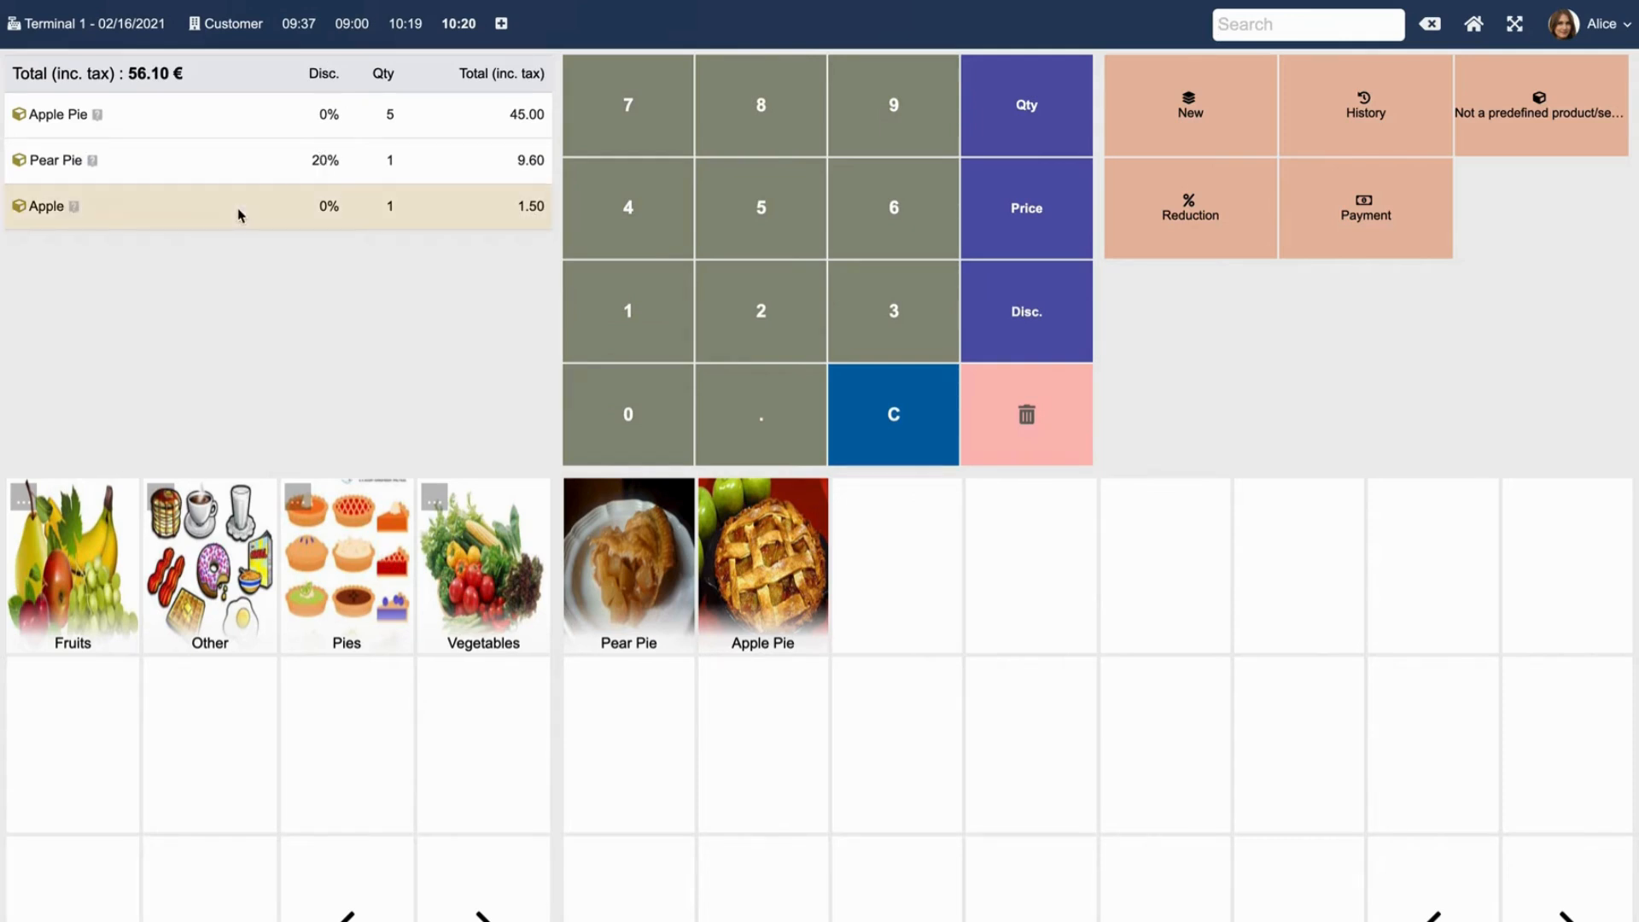
pyautogui.click(1023, 222)
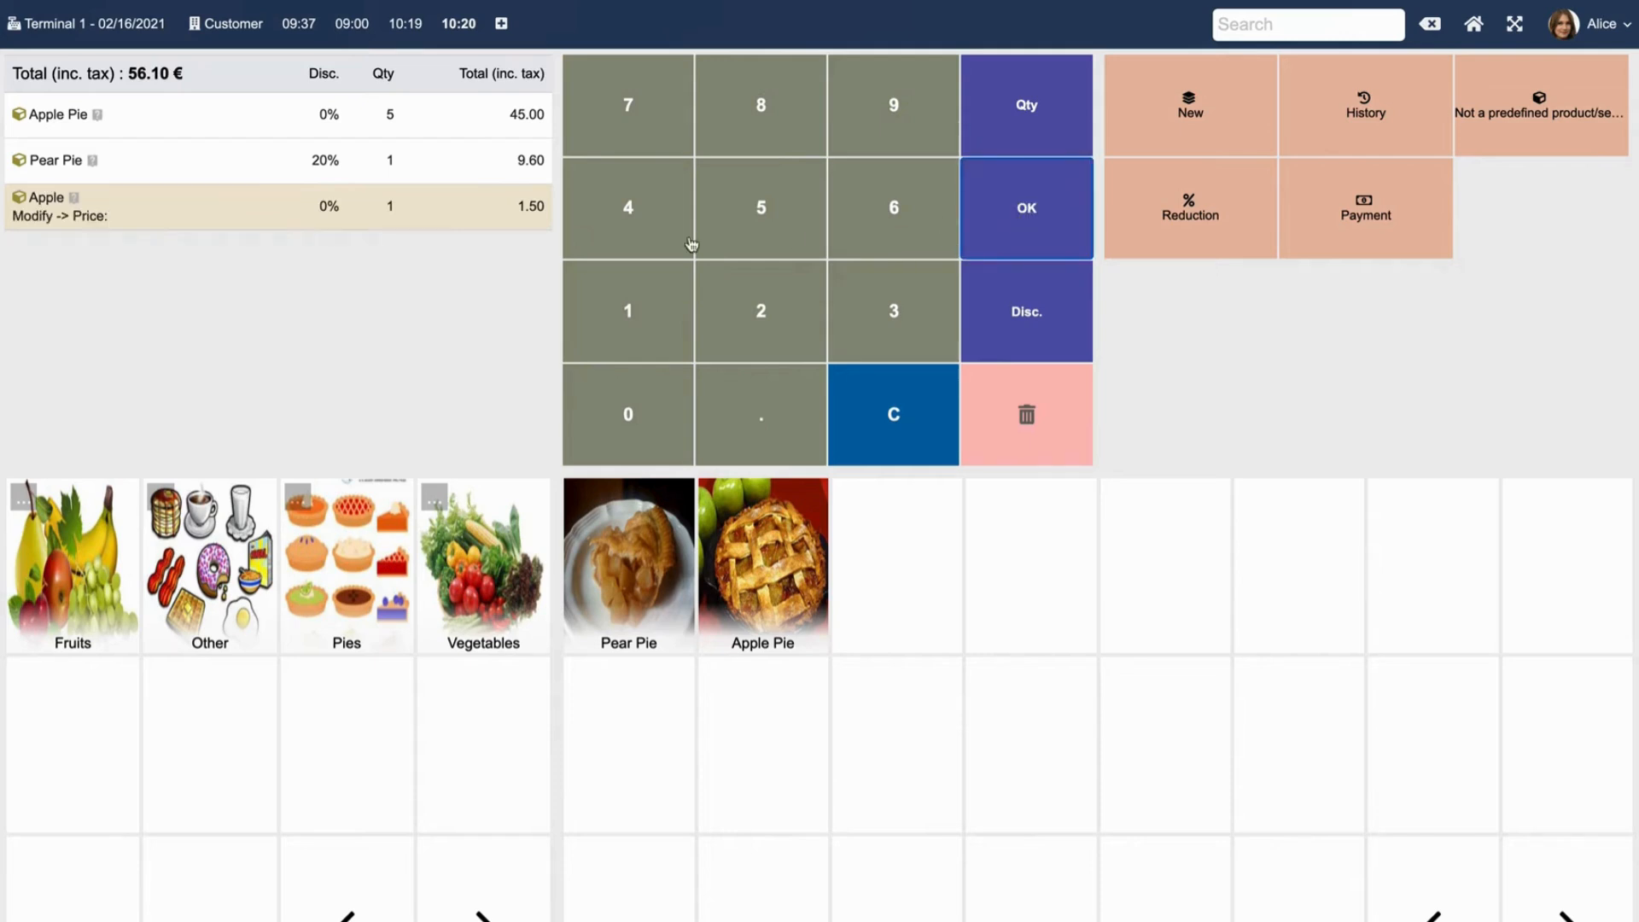
pyautogui.click(630, 227)
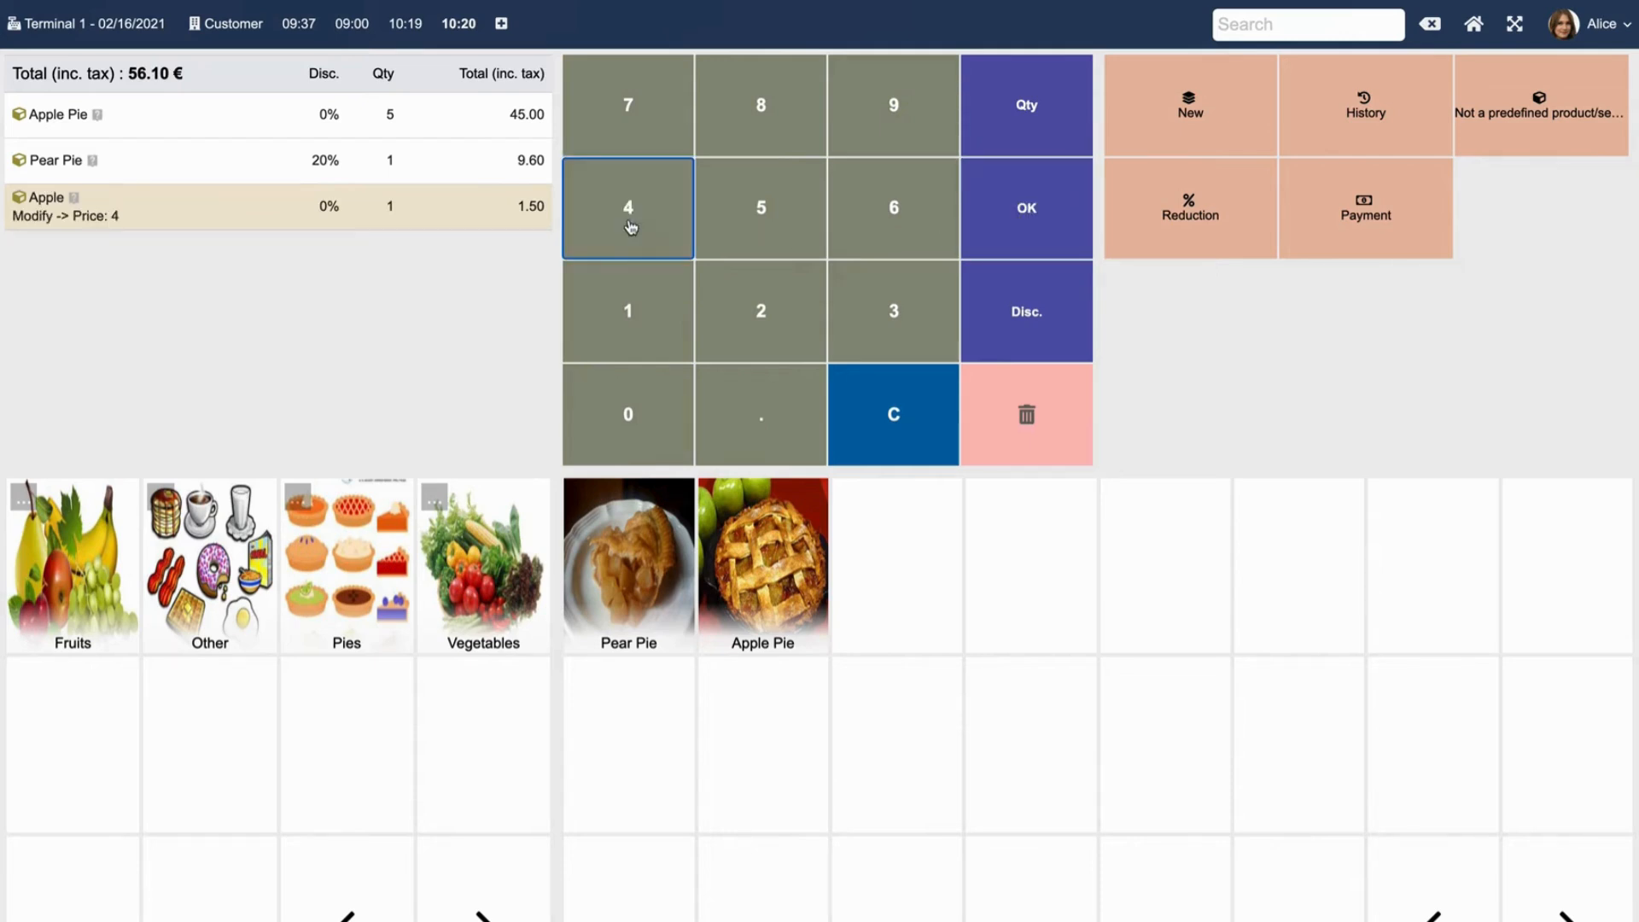
pyautogui.click(1025, 209)
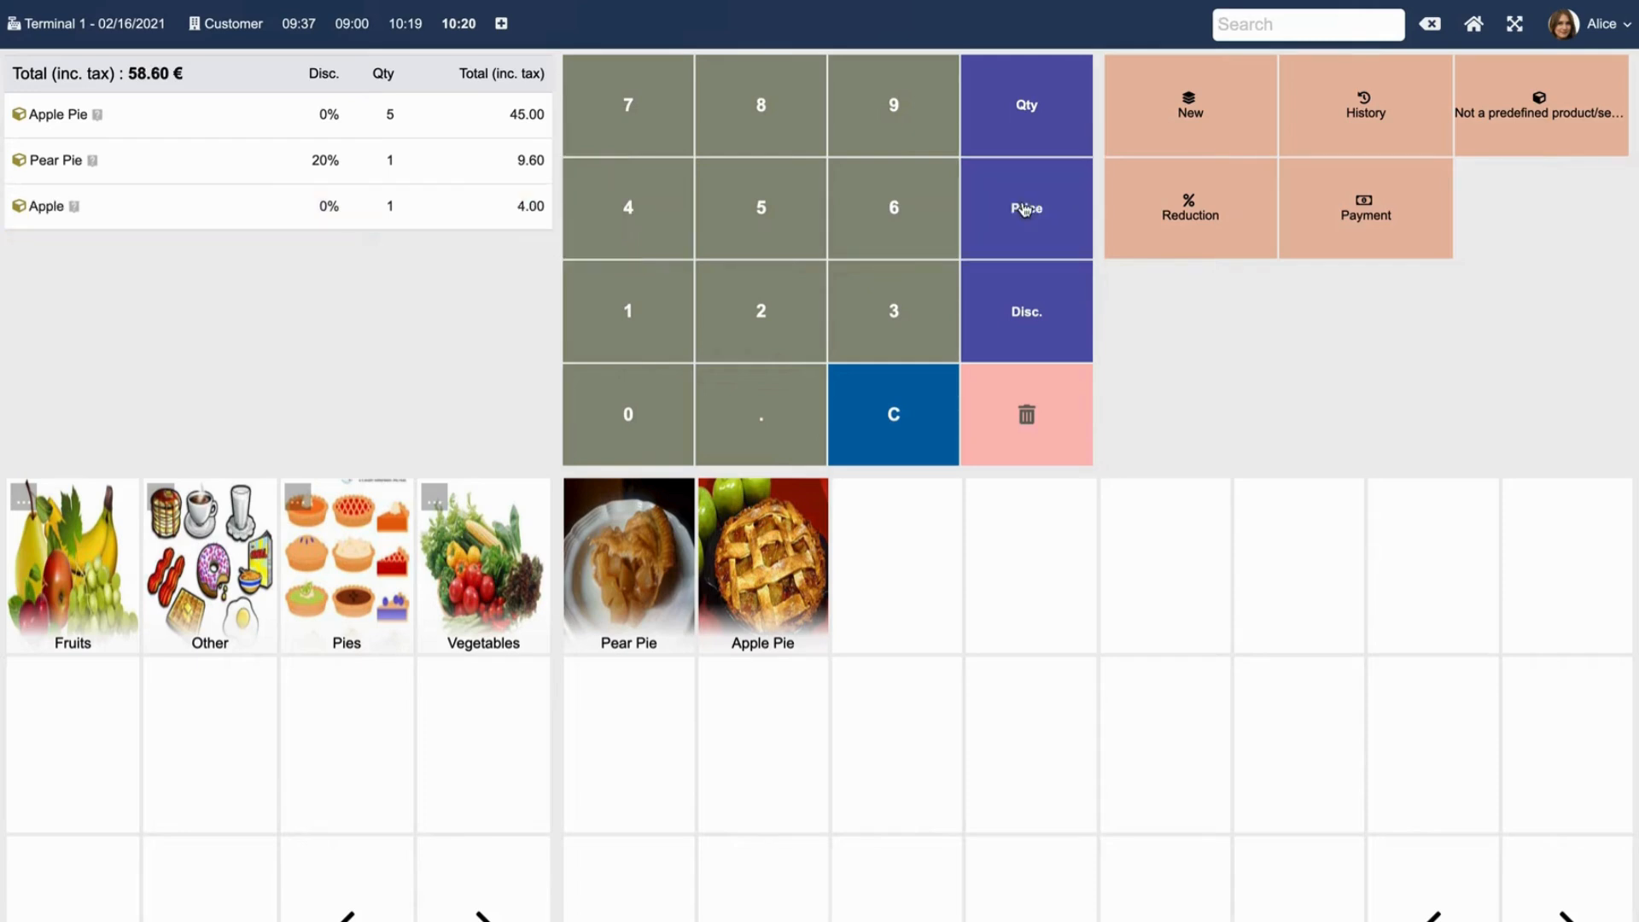
pyautogui.moveTo(543, 205)
# Add a non-catalogue item 'Watermelon' priced 12.00, raising the total to 70.60 €.
pyautogui.click(1559, 117)
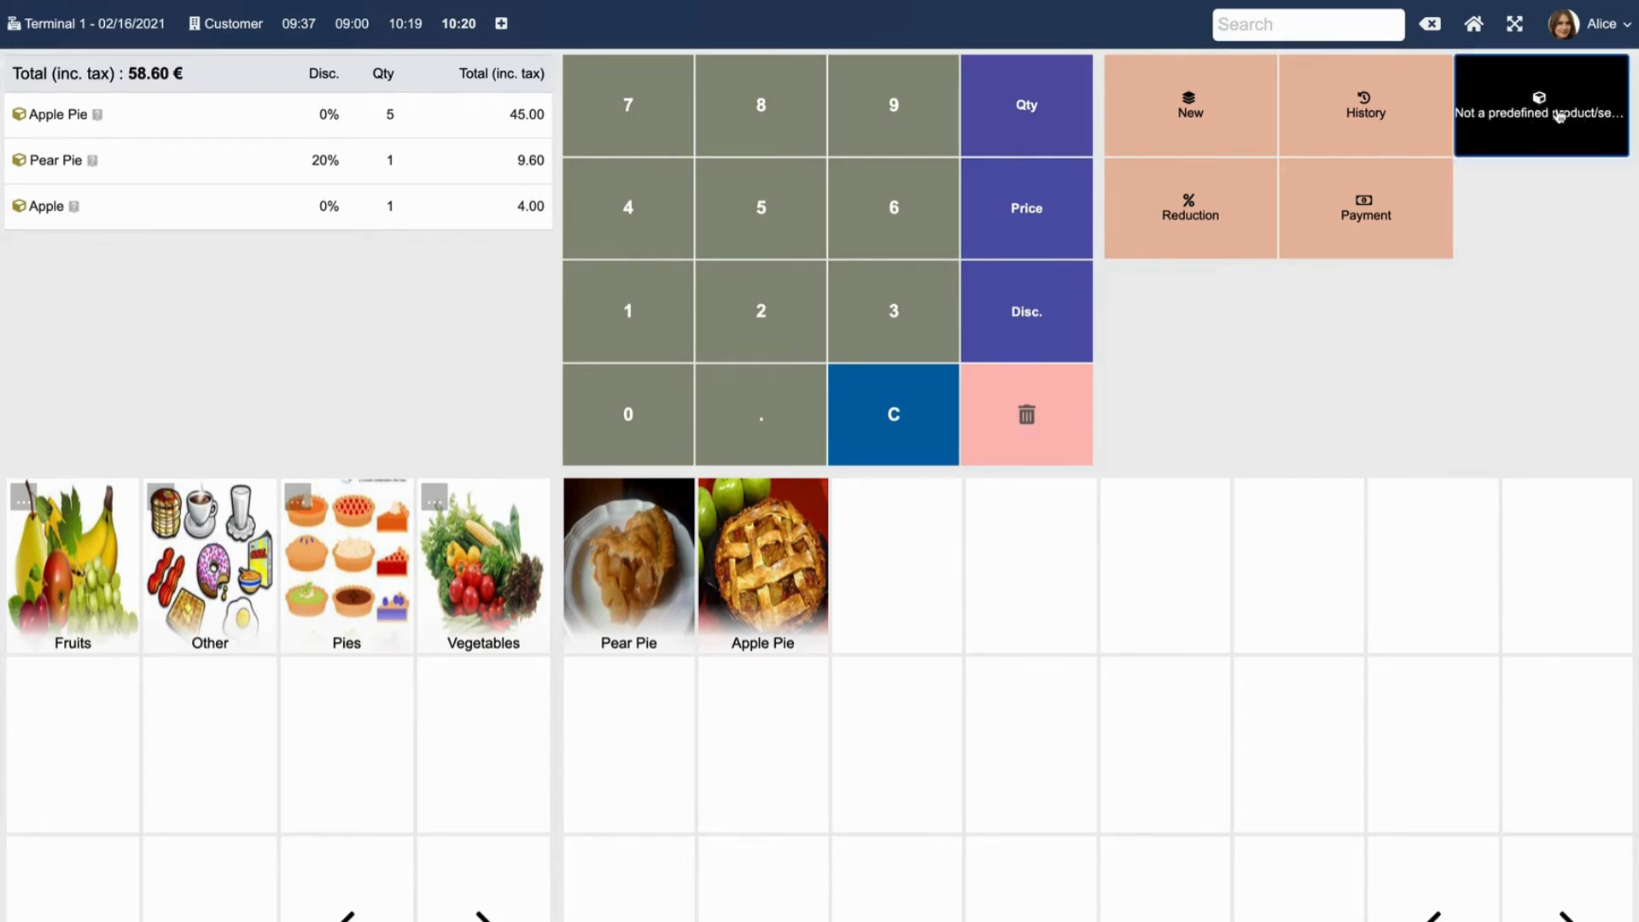
pyautogui.write('Wate')
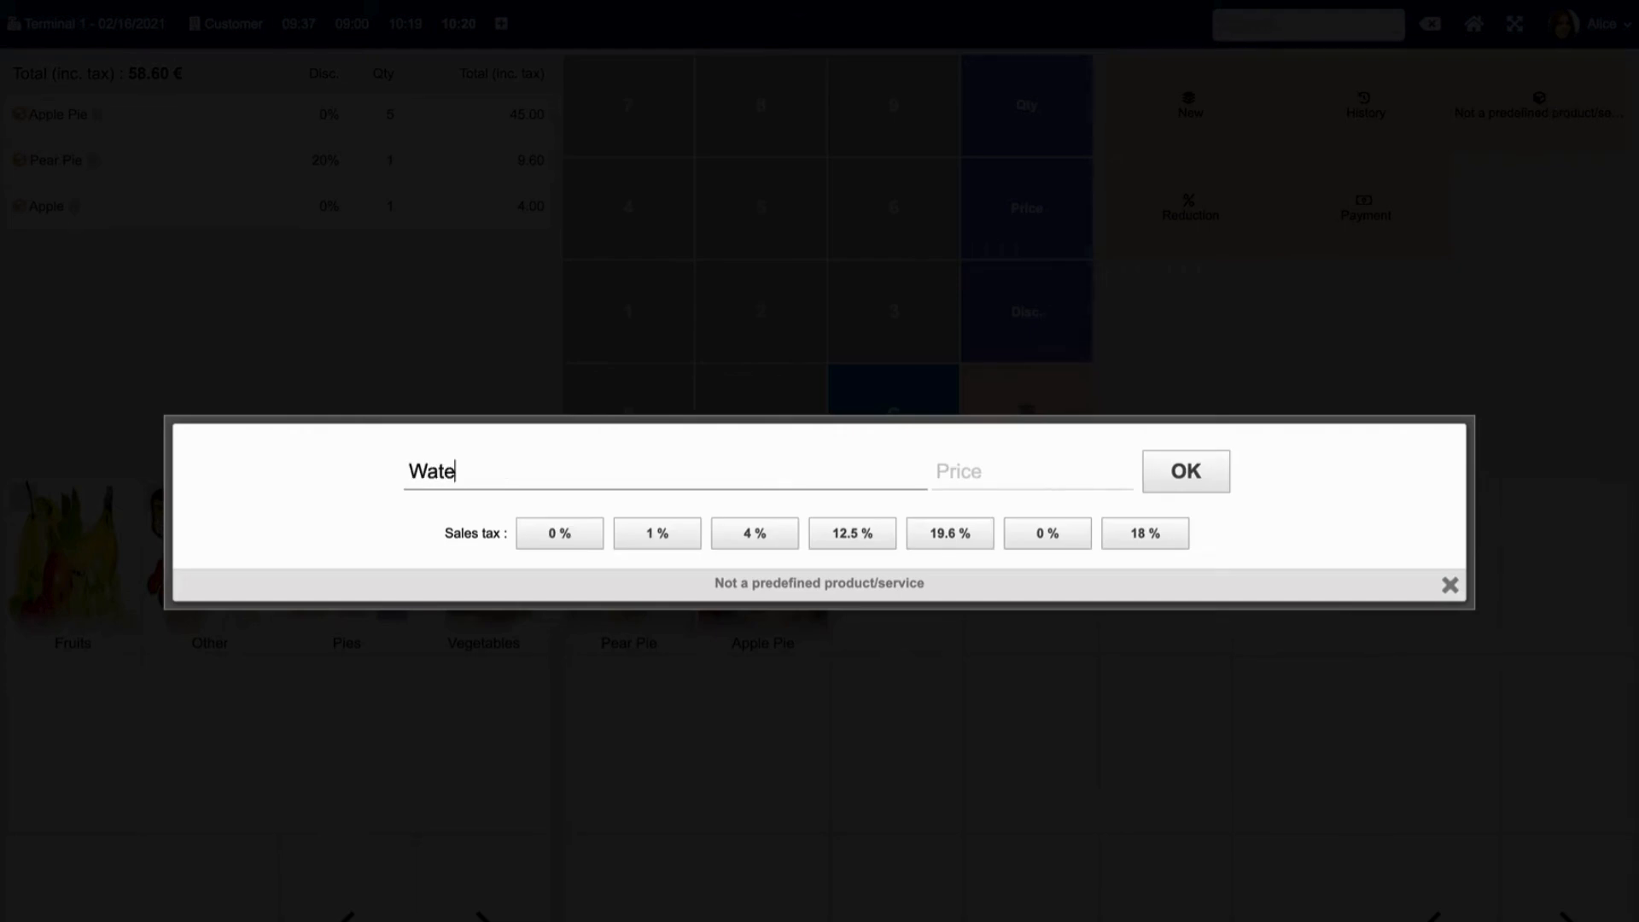
pyautogui.write('rmelon')
pyautogui.click(1032, 472)
pyautogui.write('12')
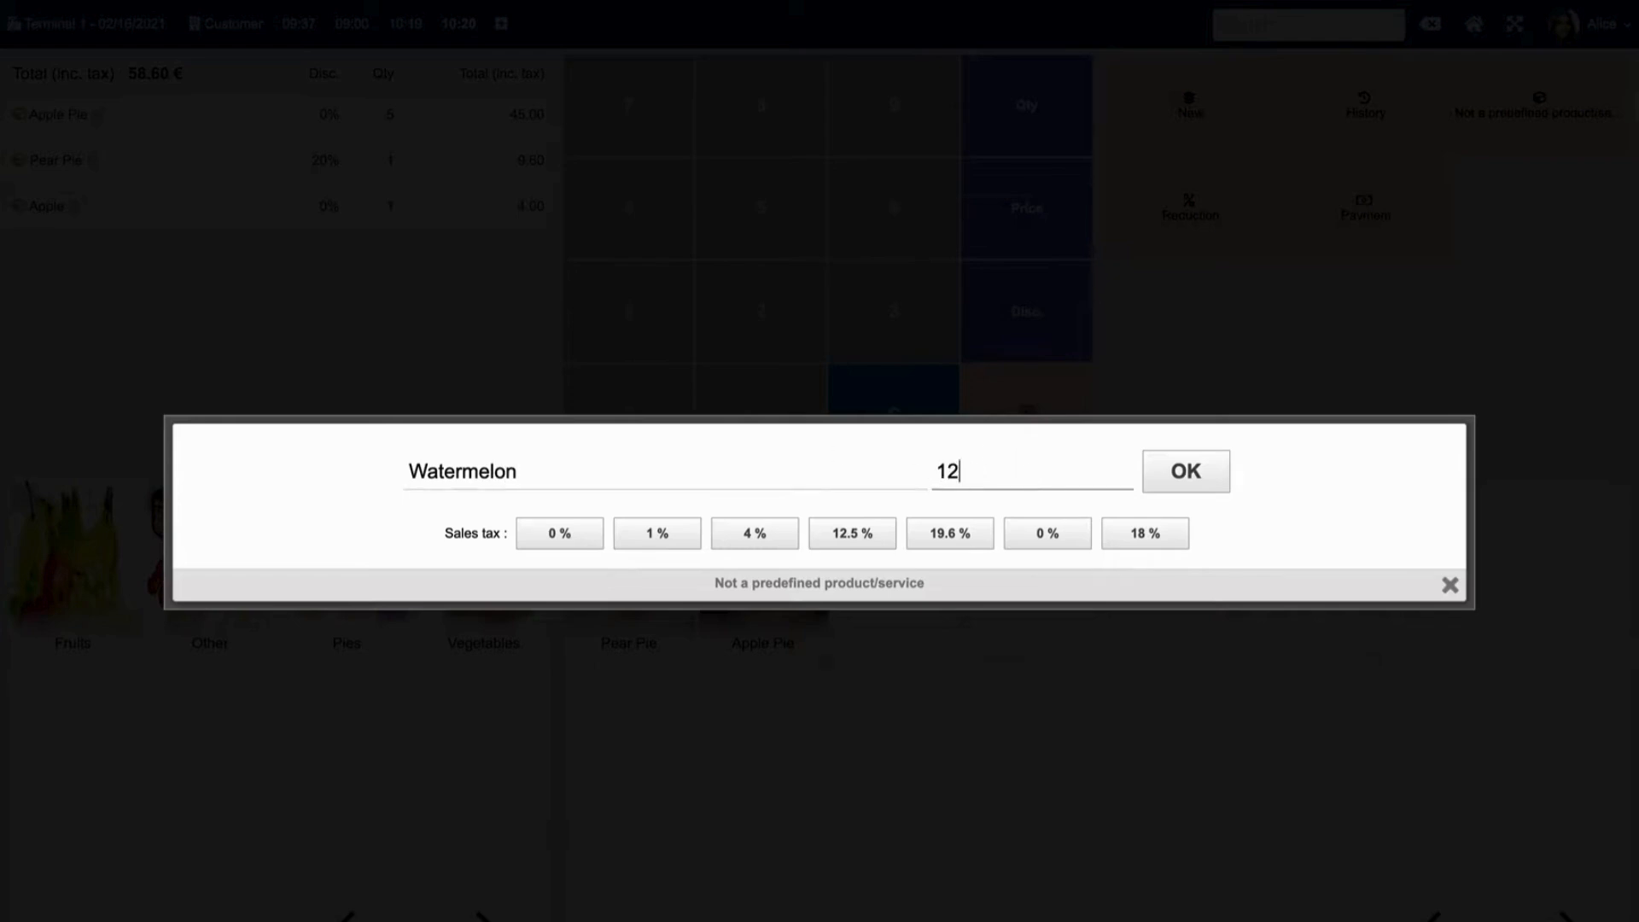
pyautogui.click(1182, 470)
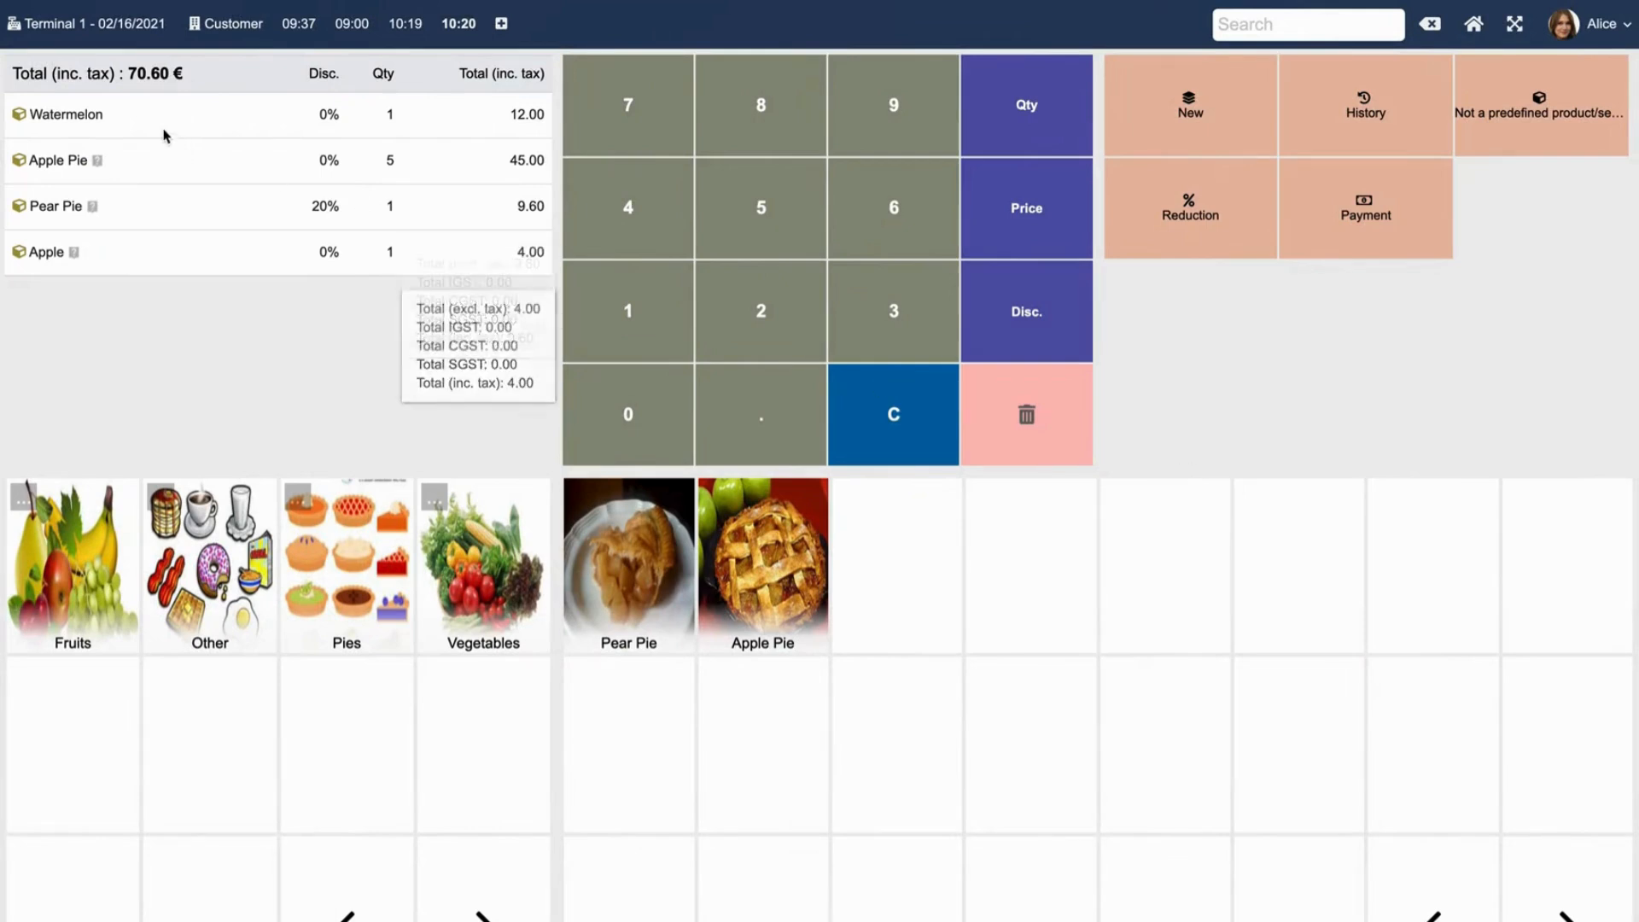
pyautogui.moveTo(469, 114)
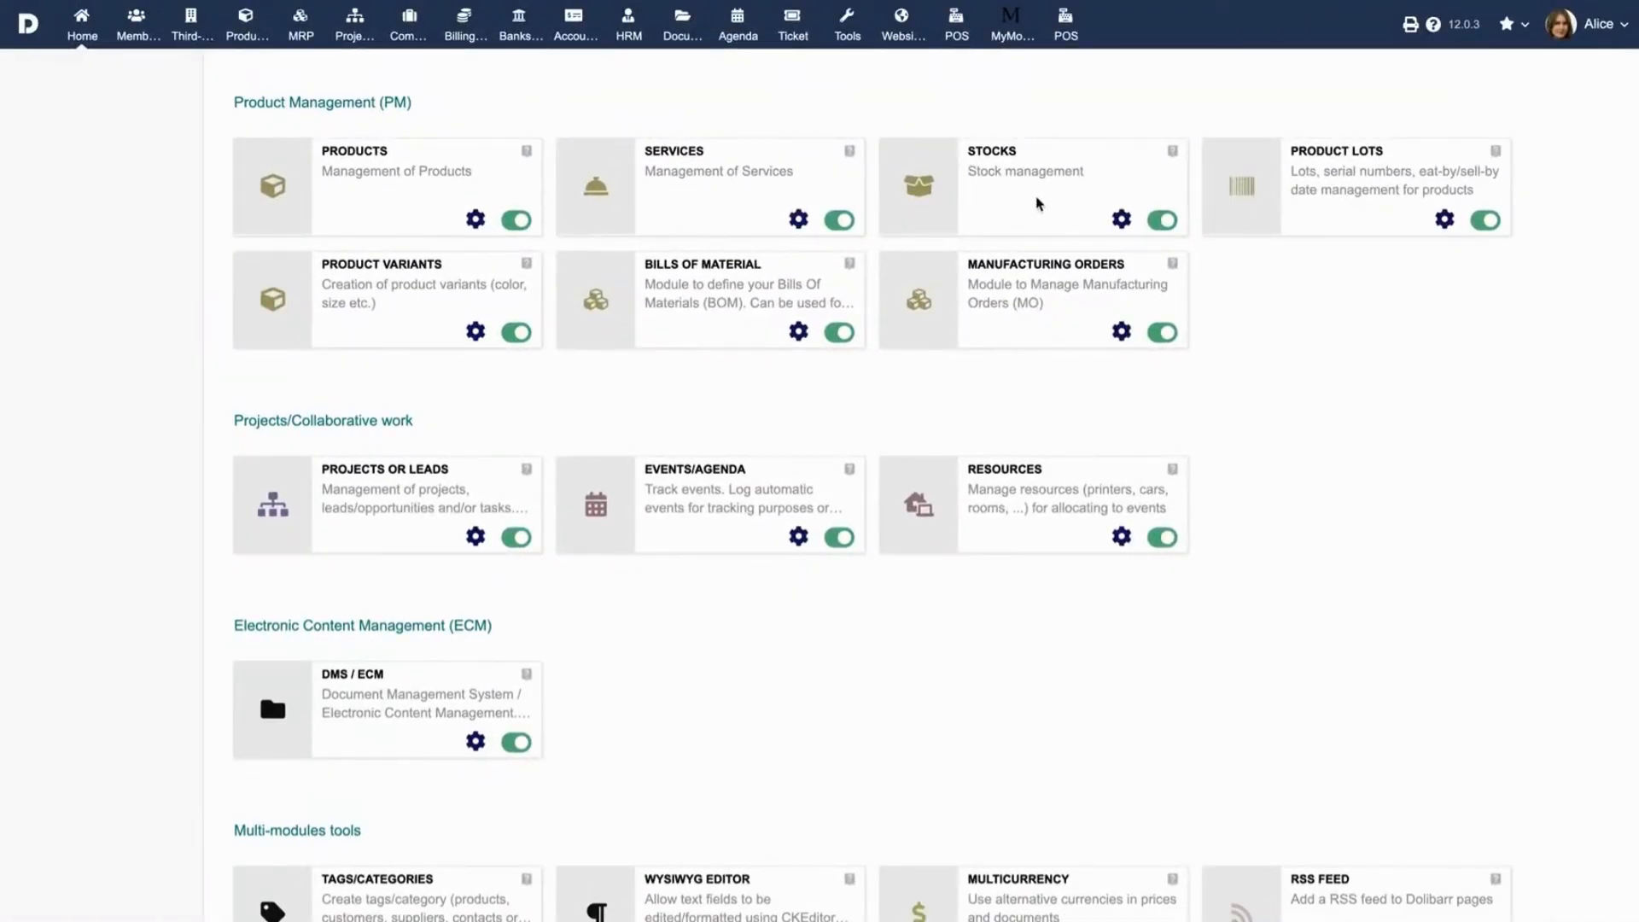
pyautogui.click(1120, 219)
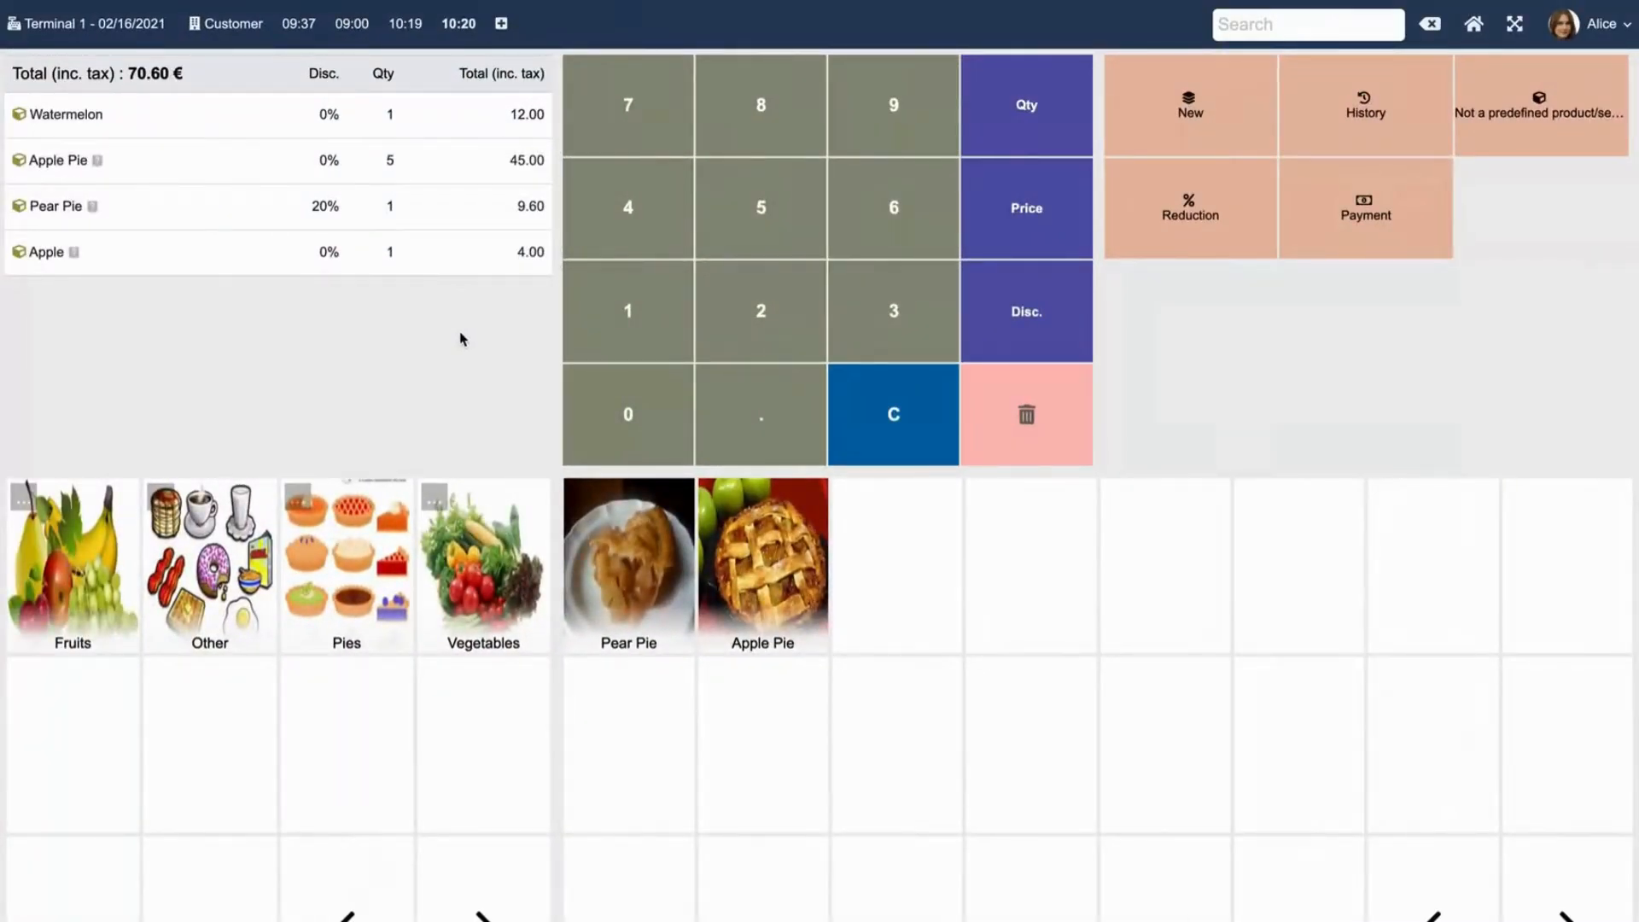
# Apply a 10.00 fixed-amount Reduction to bring the total to 60.60 €, and open payment.
pyautogui.click(1195, 204)
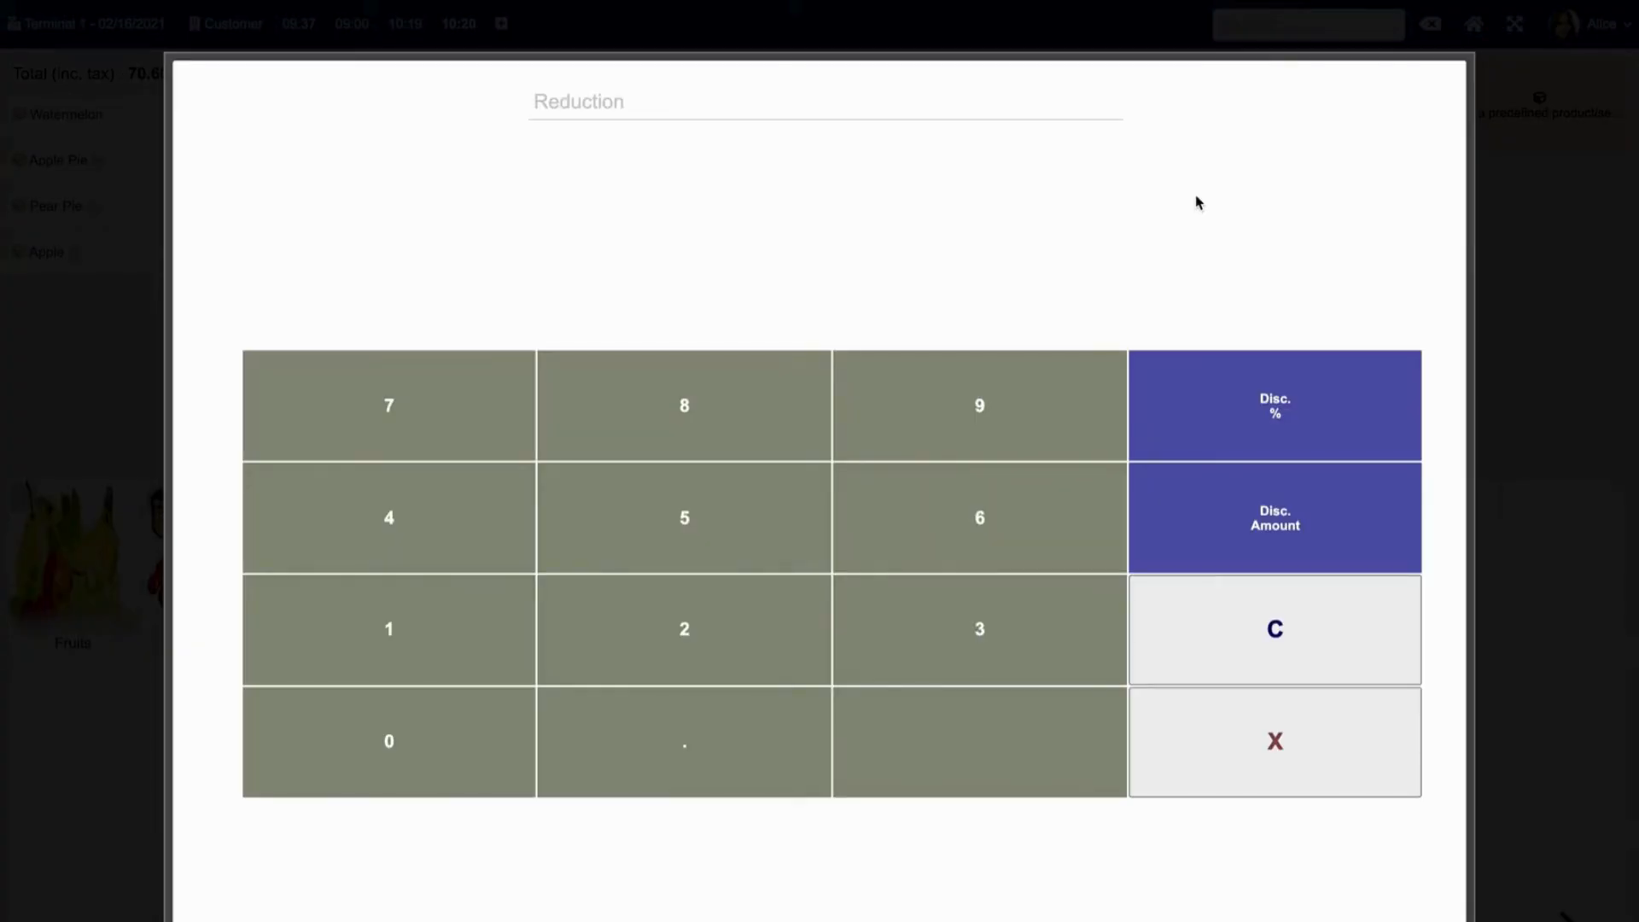
pyautogui.click(1255, 497)
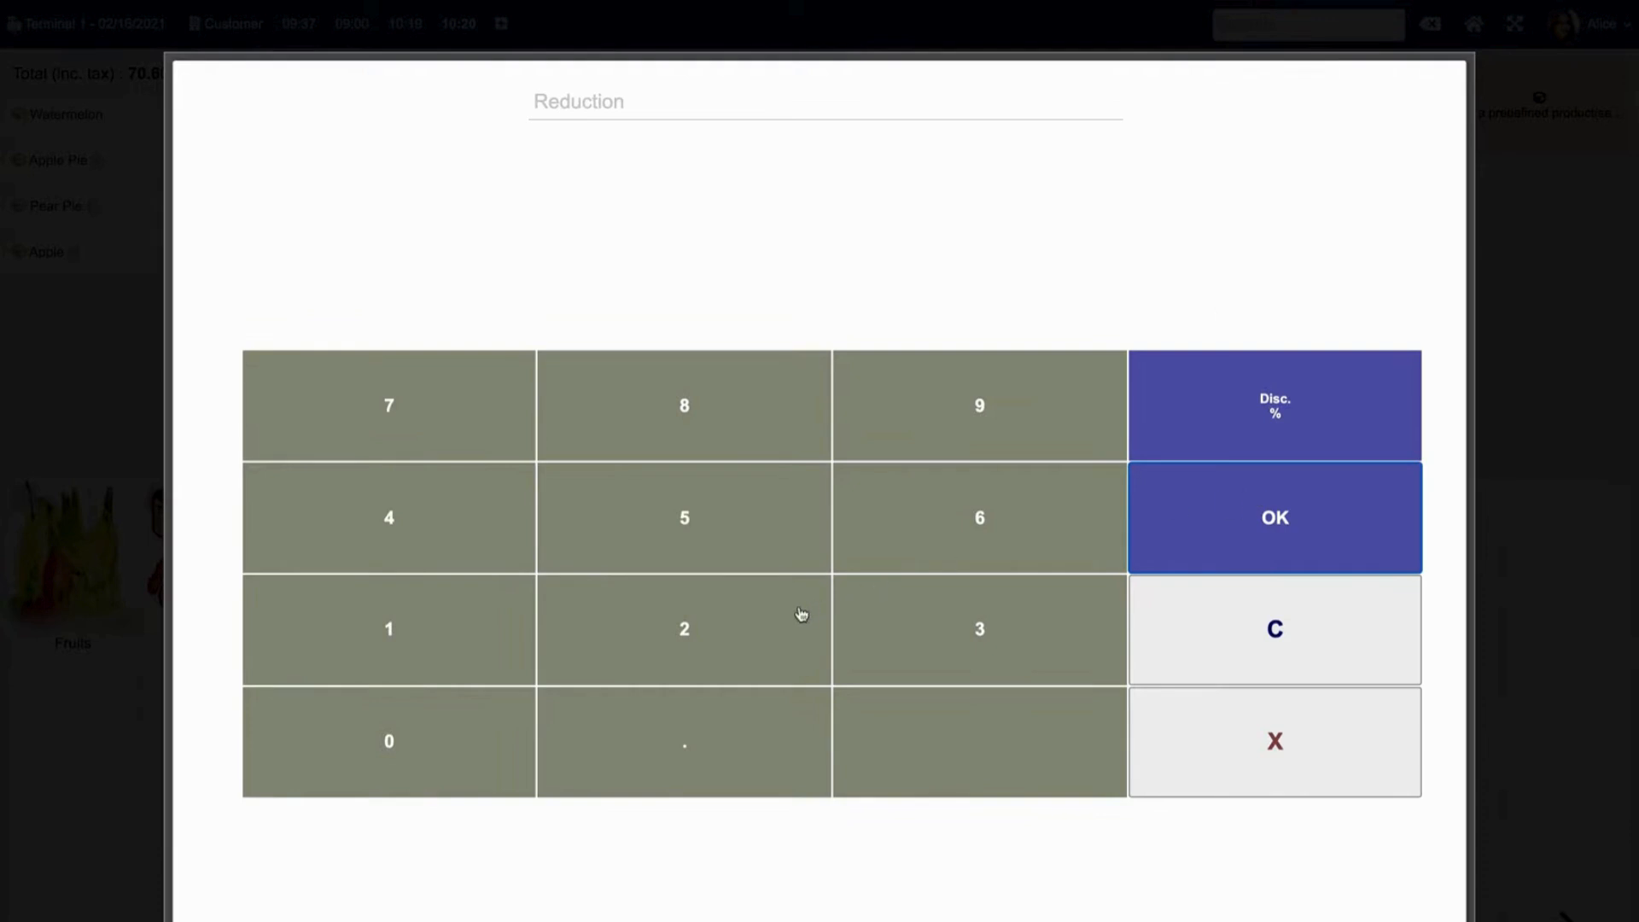
pyautogui.click(436, 636)
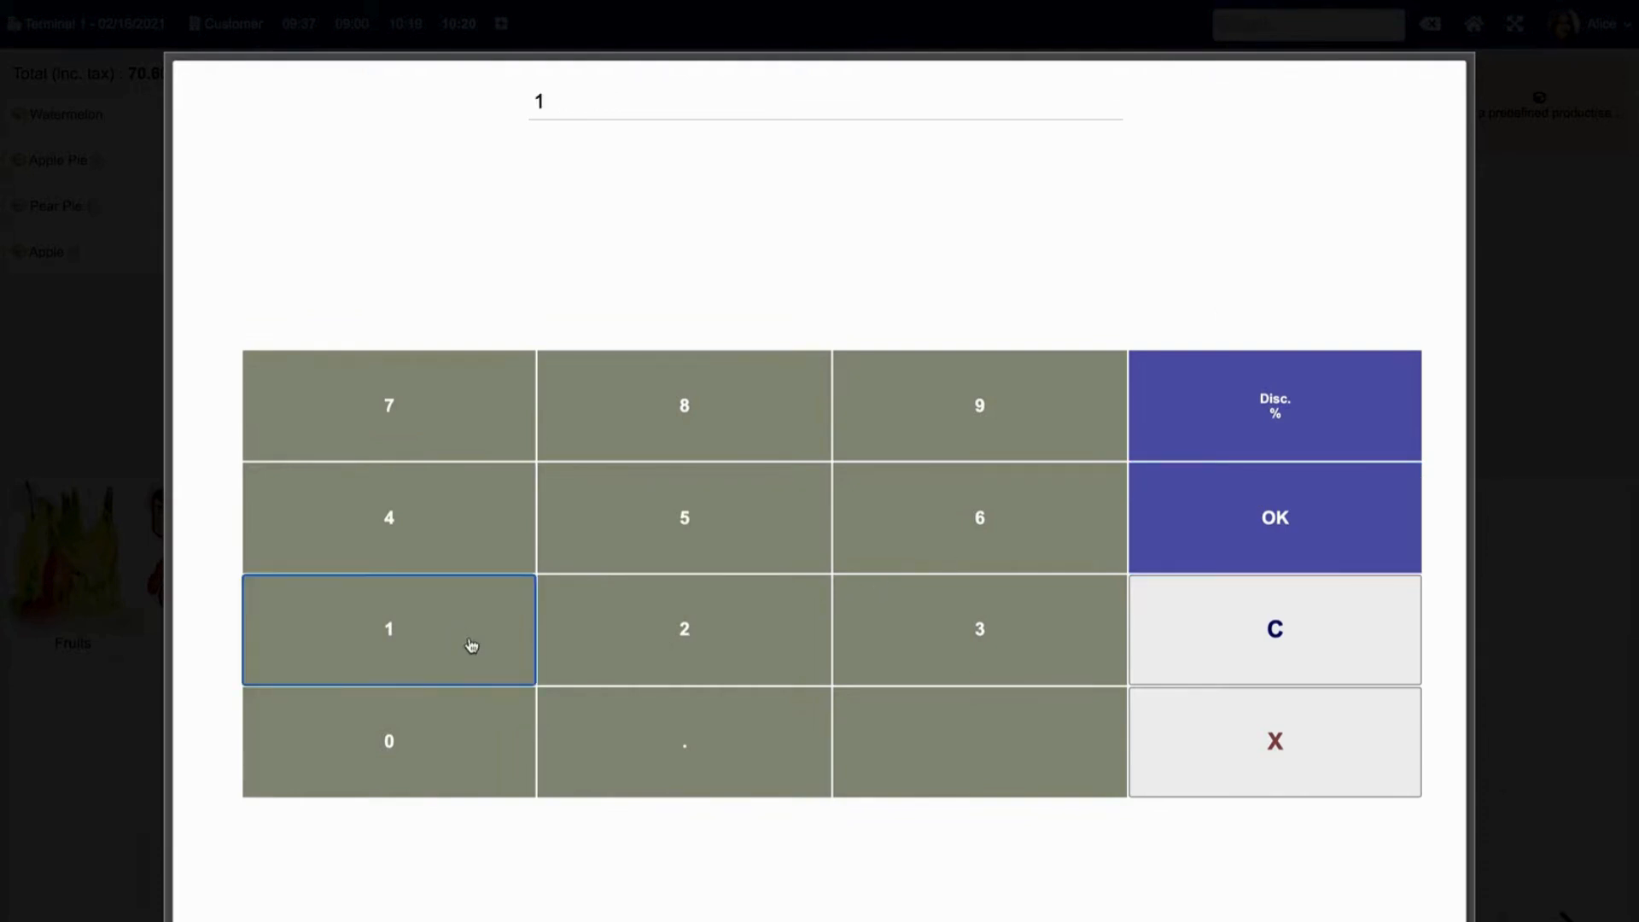
pyautogui.click(410, 736)
pyautogui.click(1296, 504)
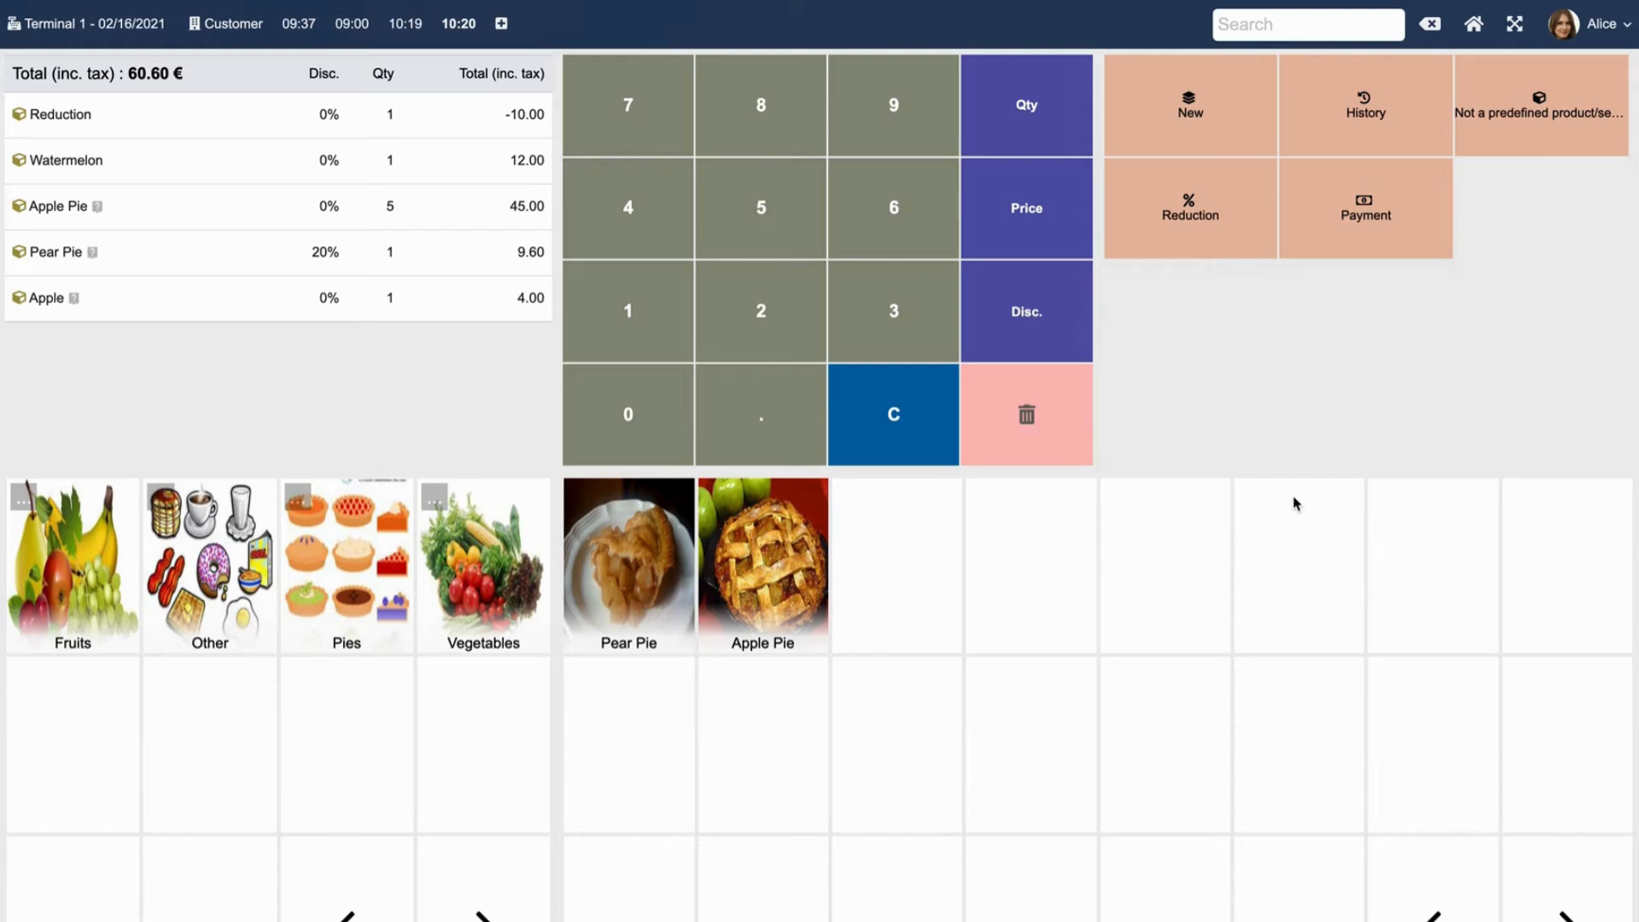
pyautogui.click(1356, 239)
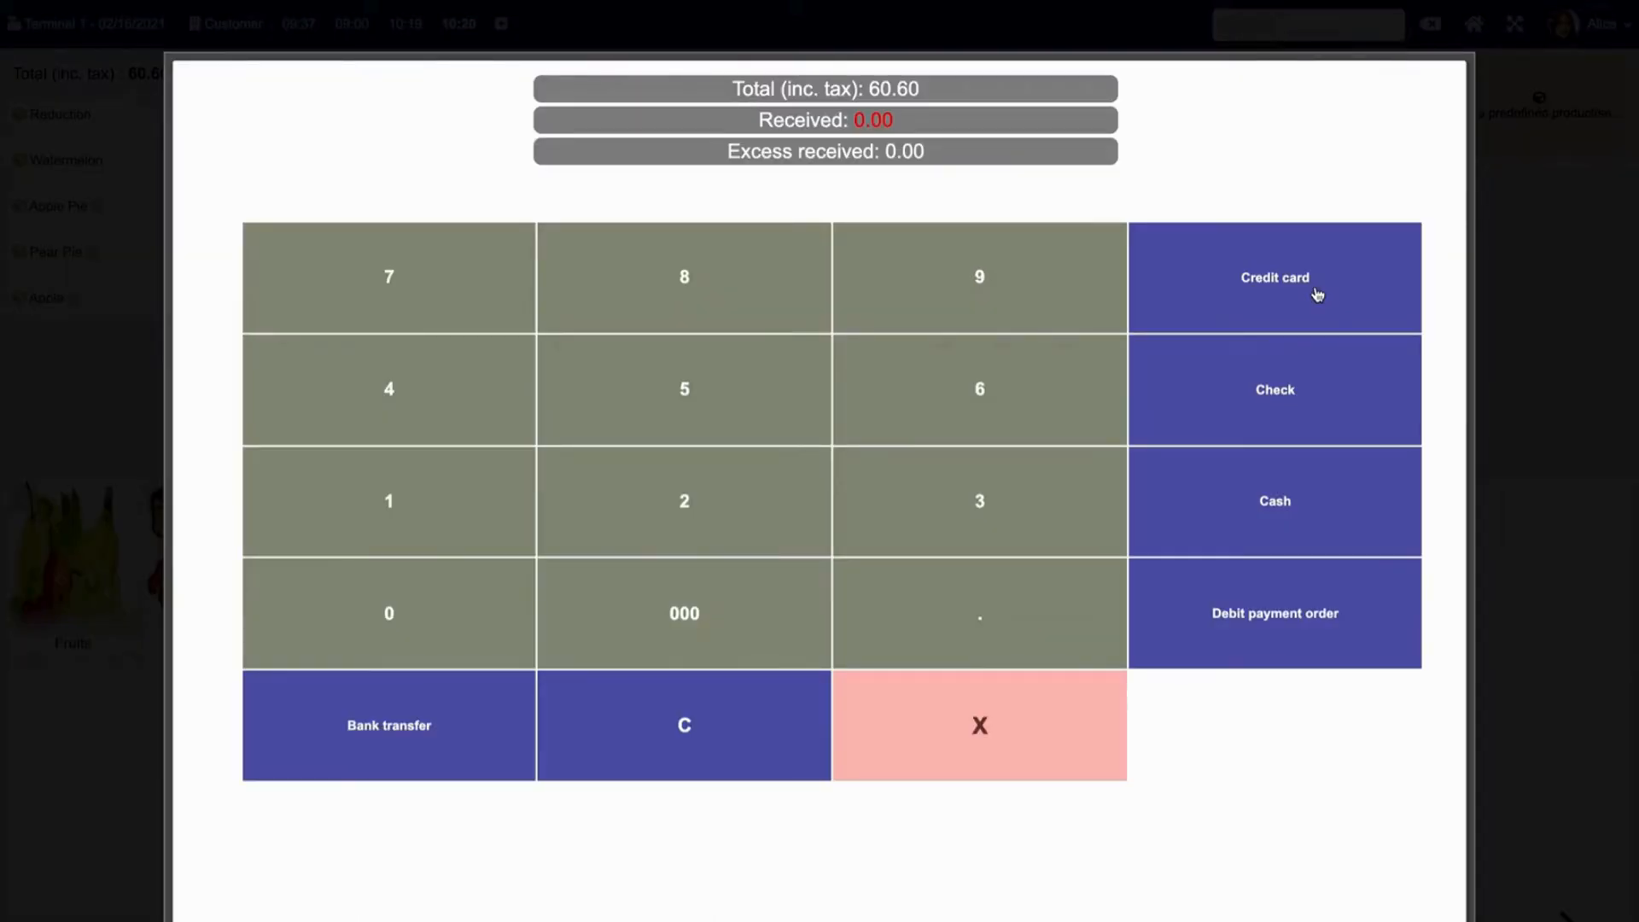
# Pay the 60.60 € order in cash with 65.00 received, then preview and close the receipt.
pyautogui.click(928, 392)
pyautogui.click(728, 390)
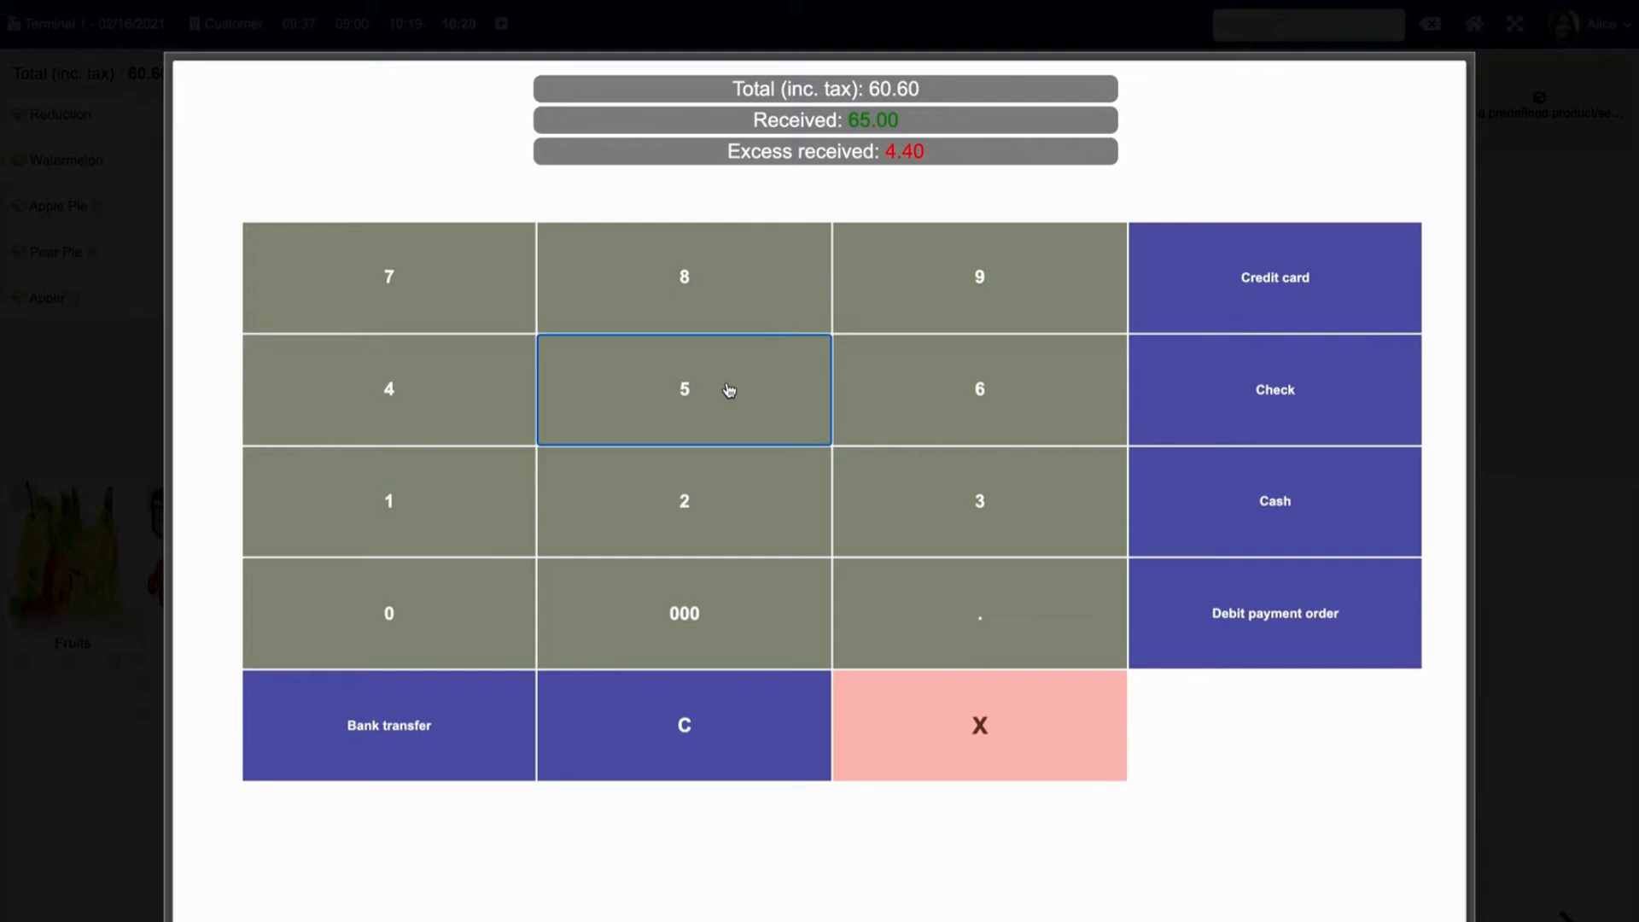
pyautogui.click(1273, 495)
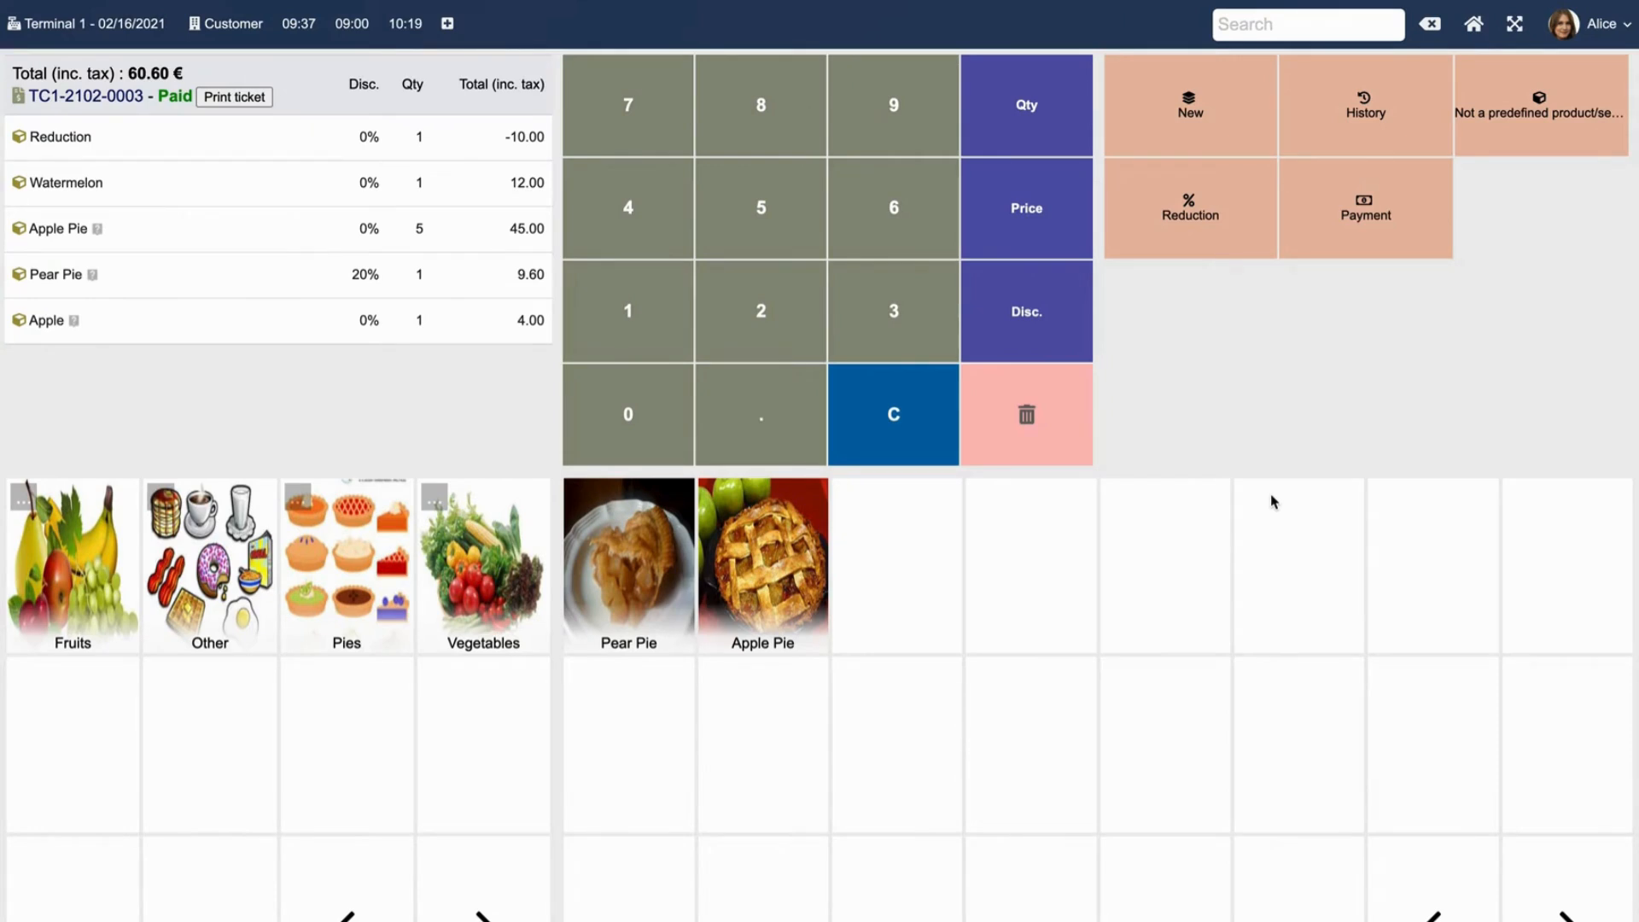
pyautogui.click(225, 101)
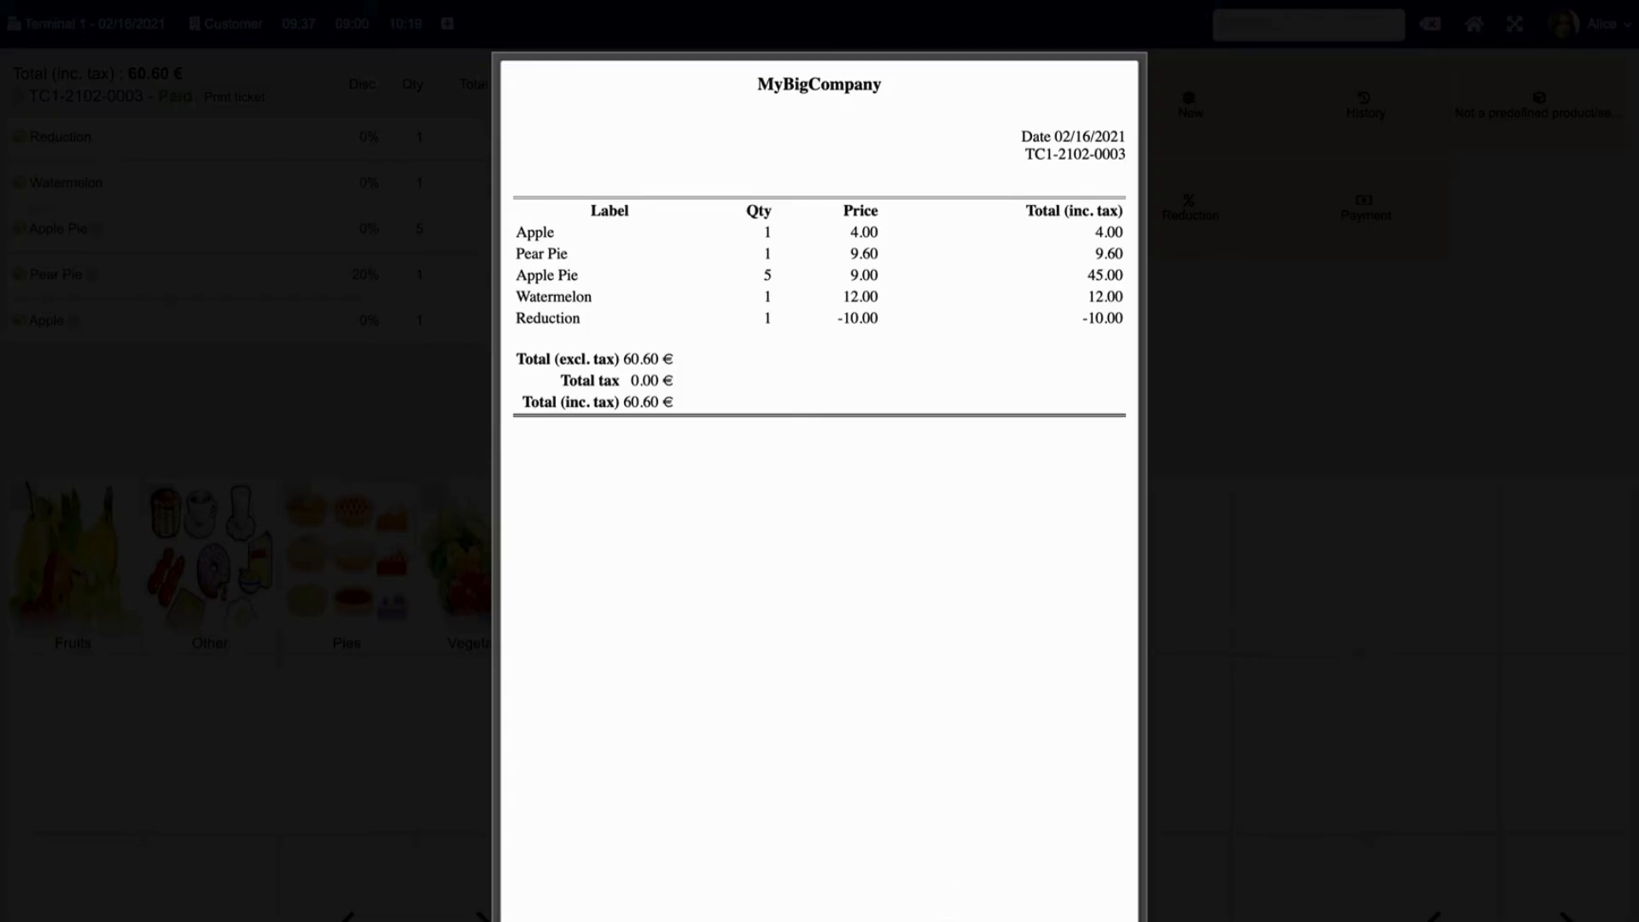
pyautogui.click(1124, 920)
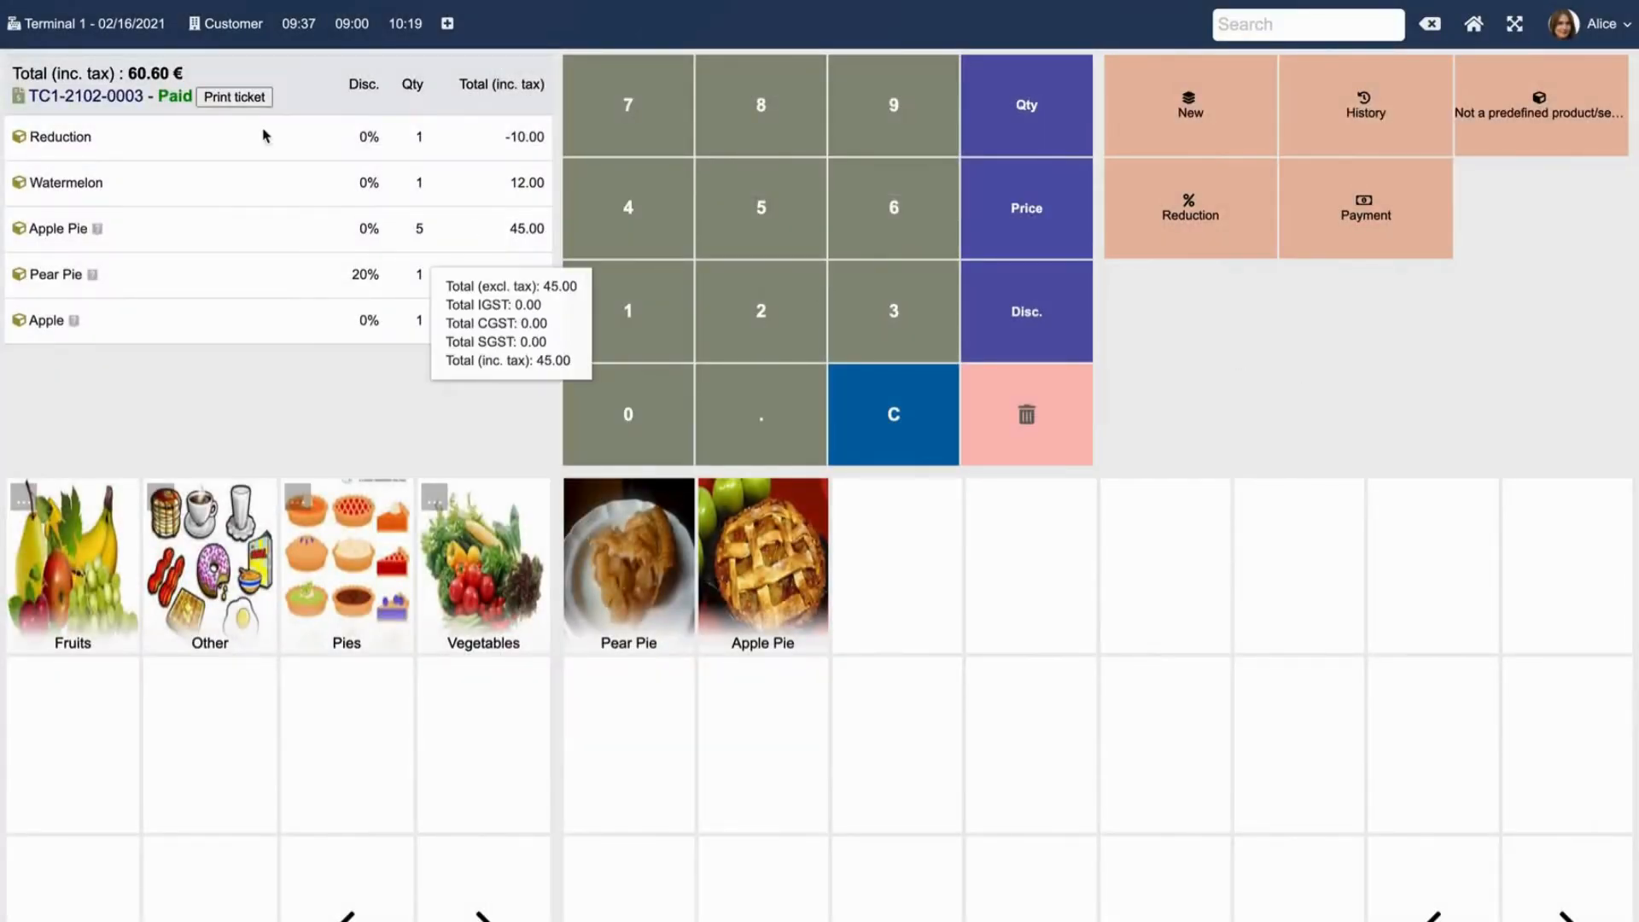
# Open invoice TC1-2102-0003's card and scroll to its cash payment and five lines.
pyautogui.click(78, 95)
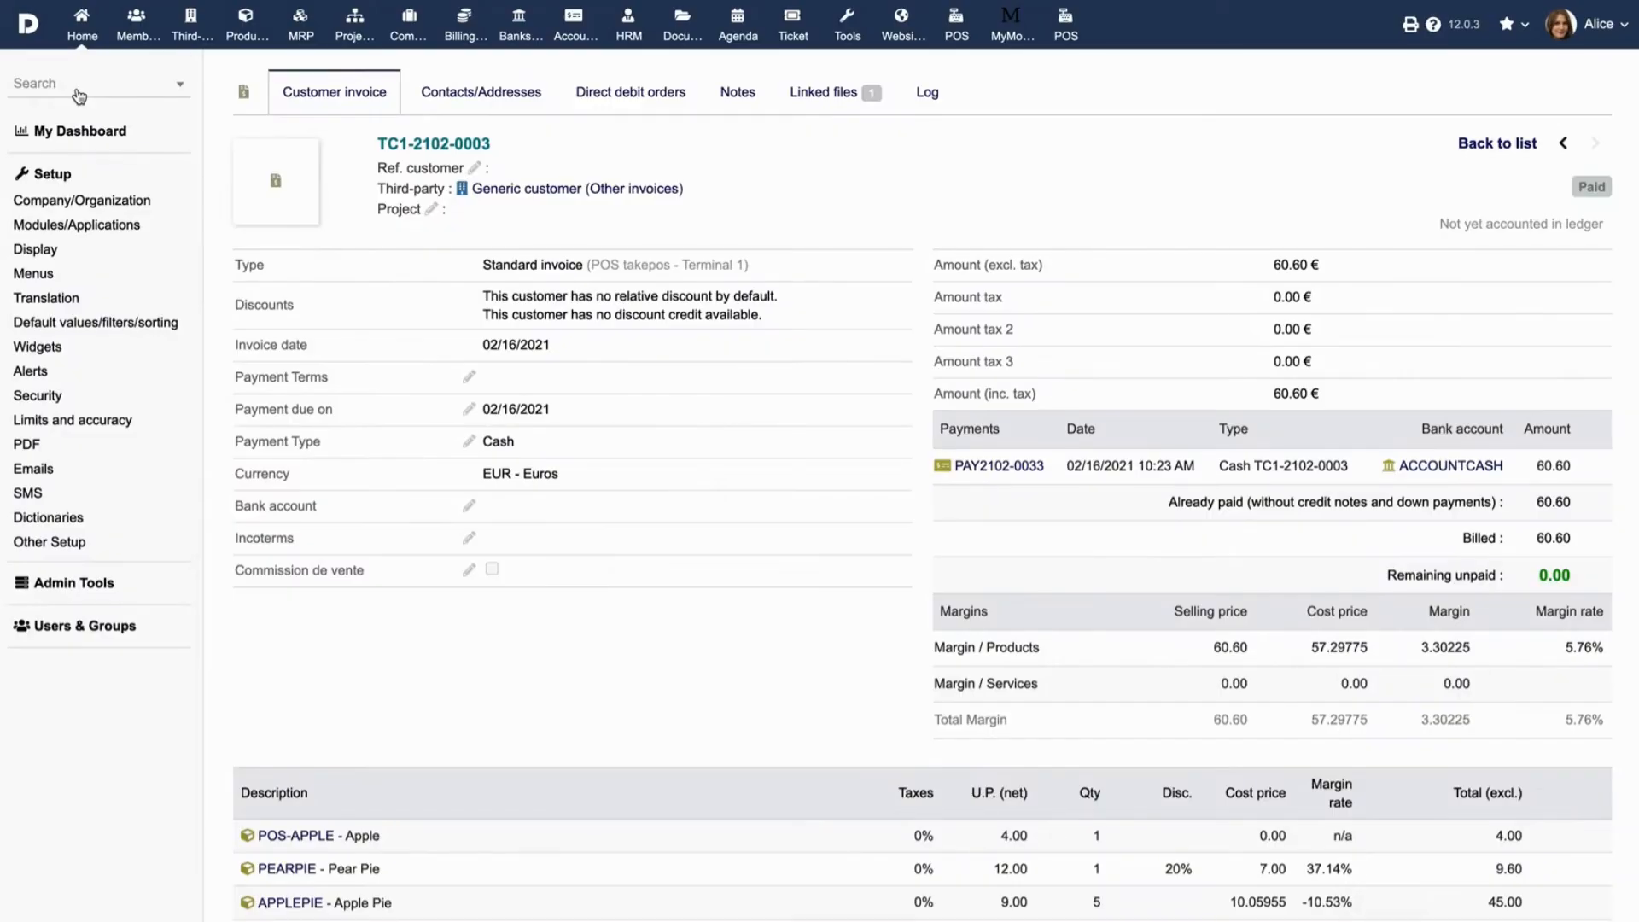
pyautogui.scroll(-3, 727, 640)
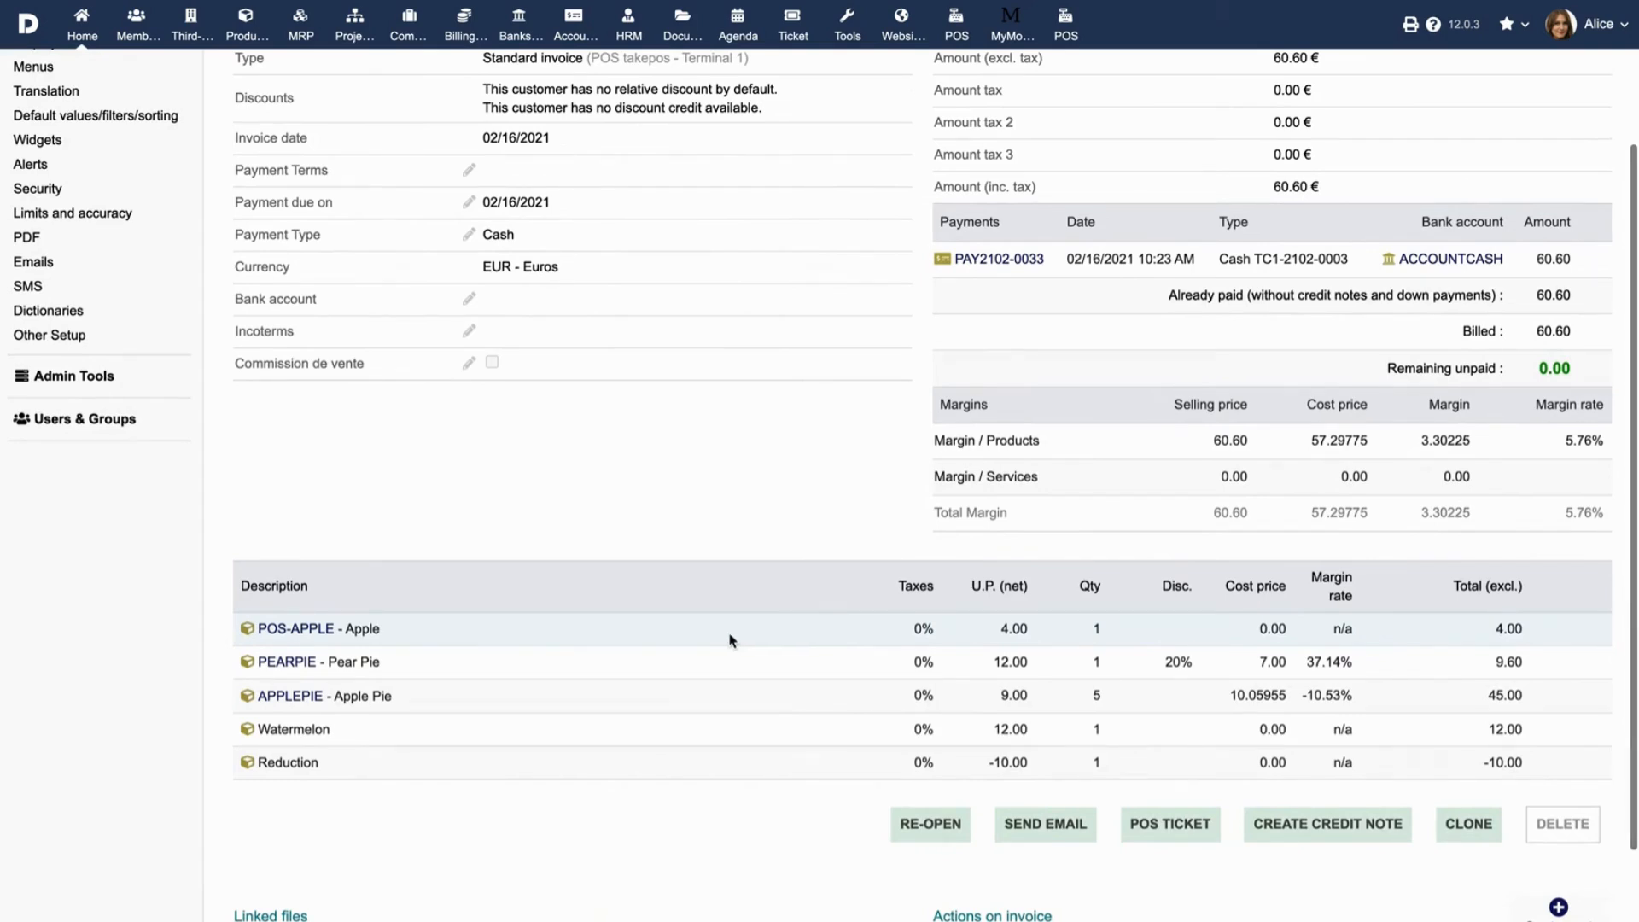
pyautogui.click(1053, 827)
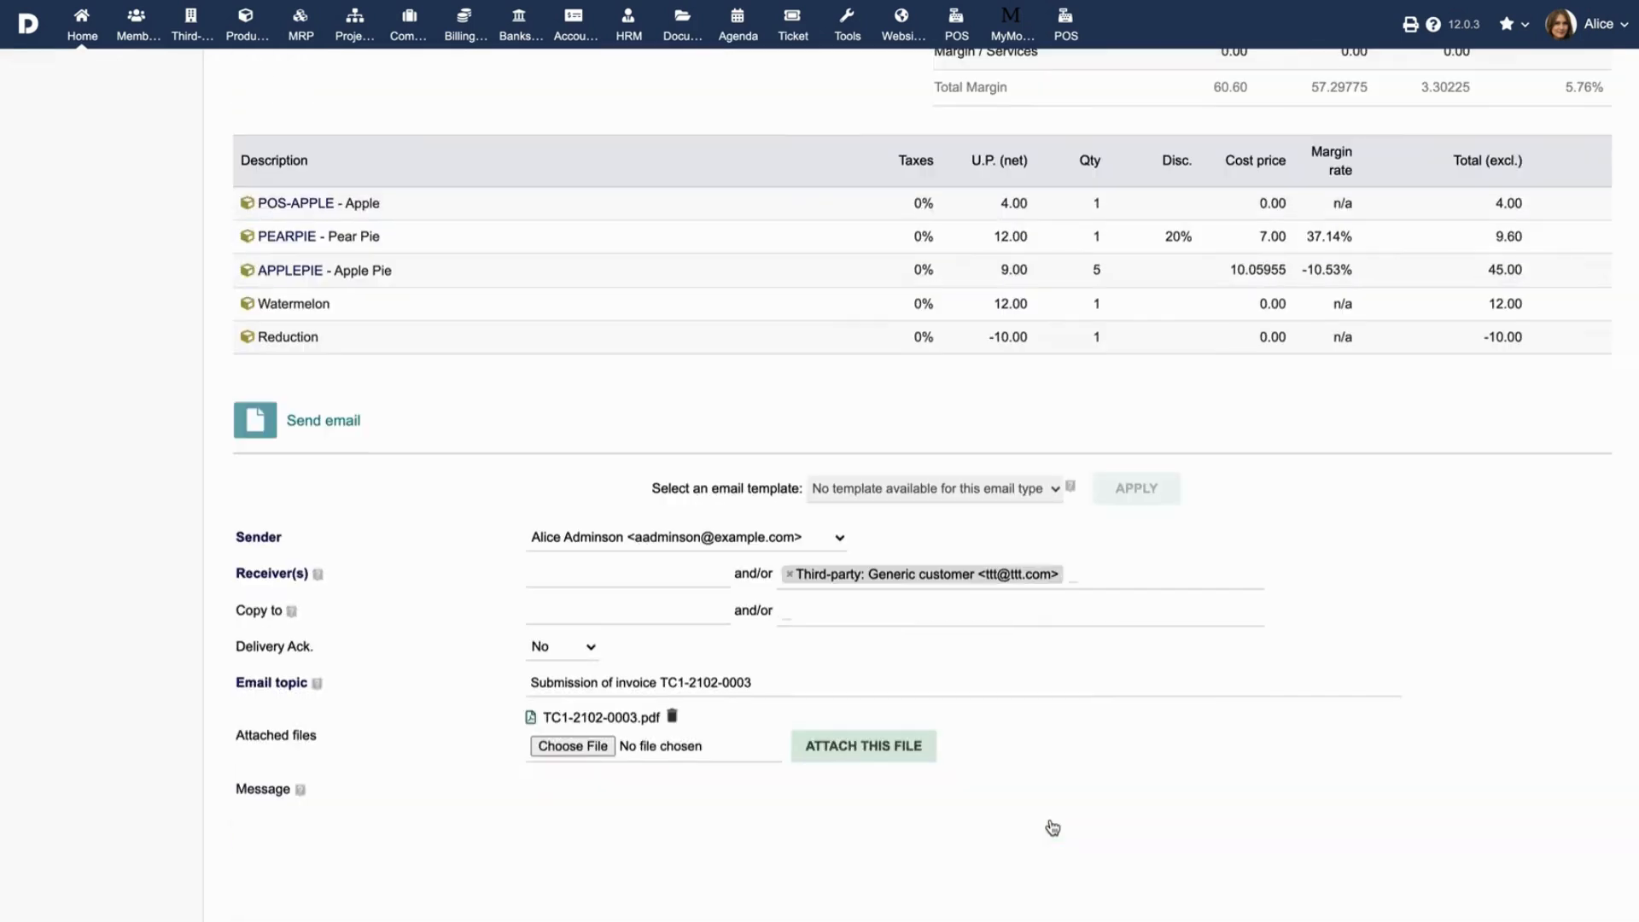
pyautogui.click(589, 574)
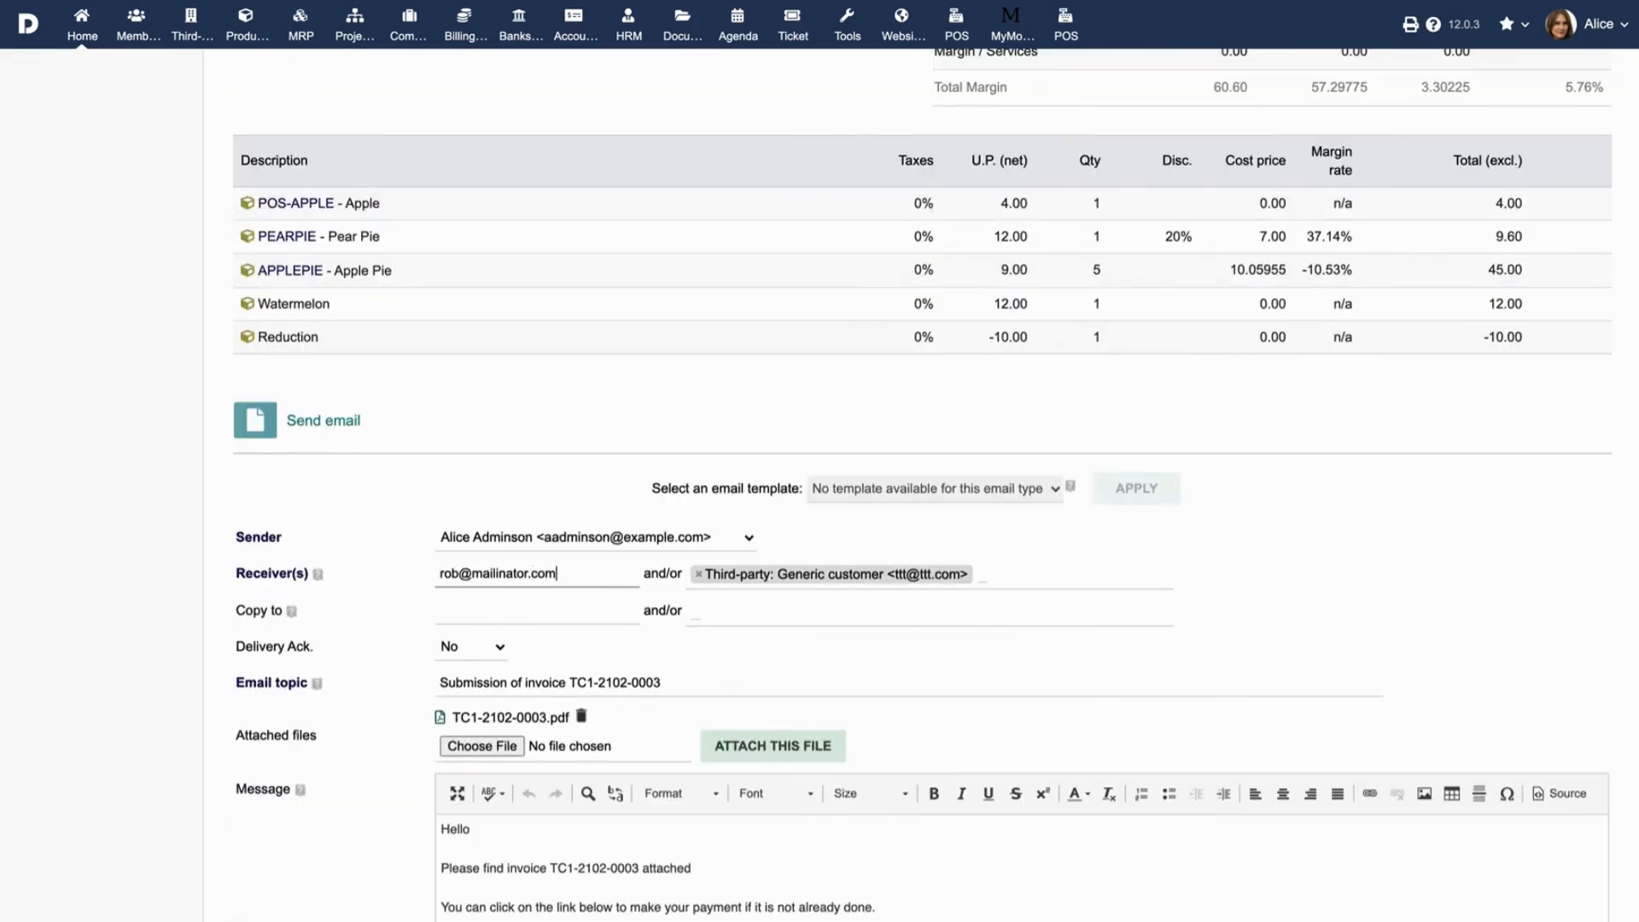
pyautogui.scroll(-2, 836, 897)
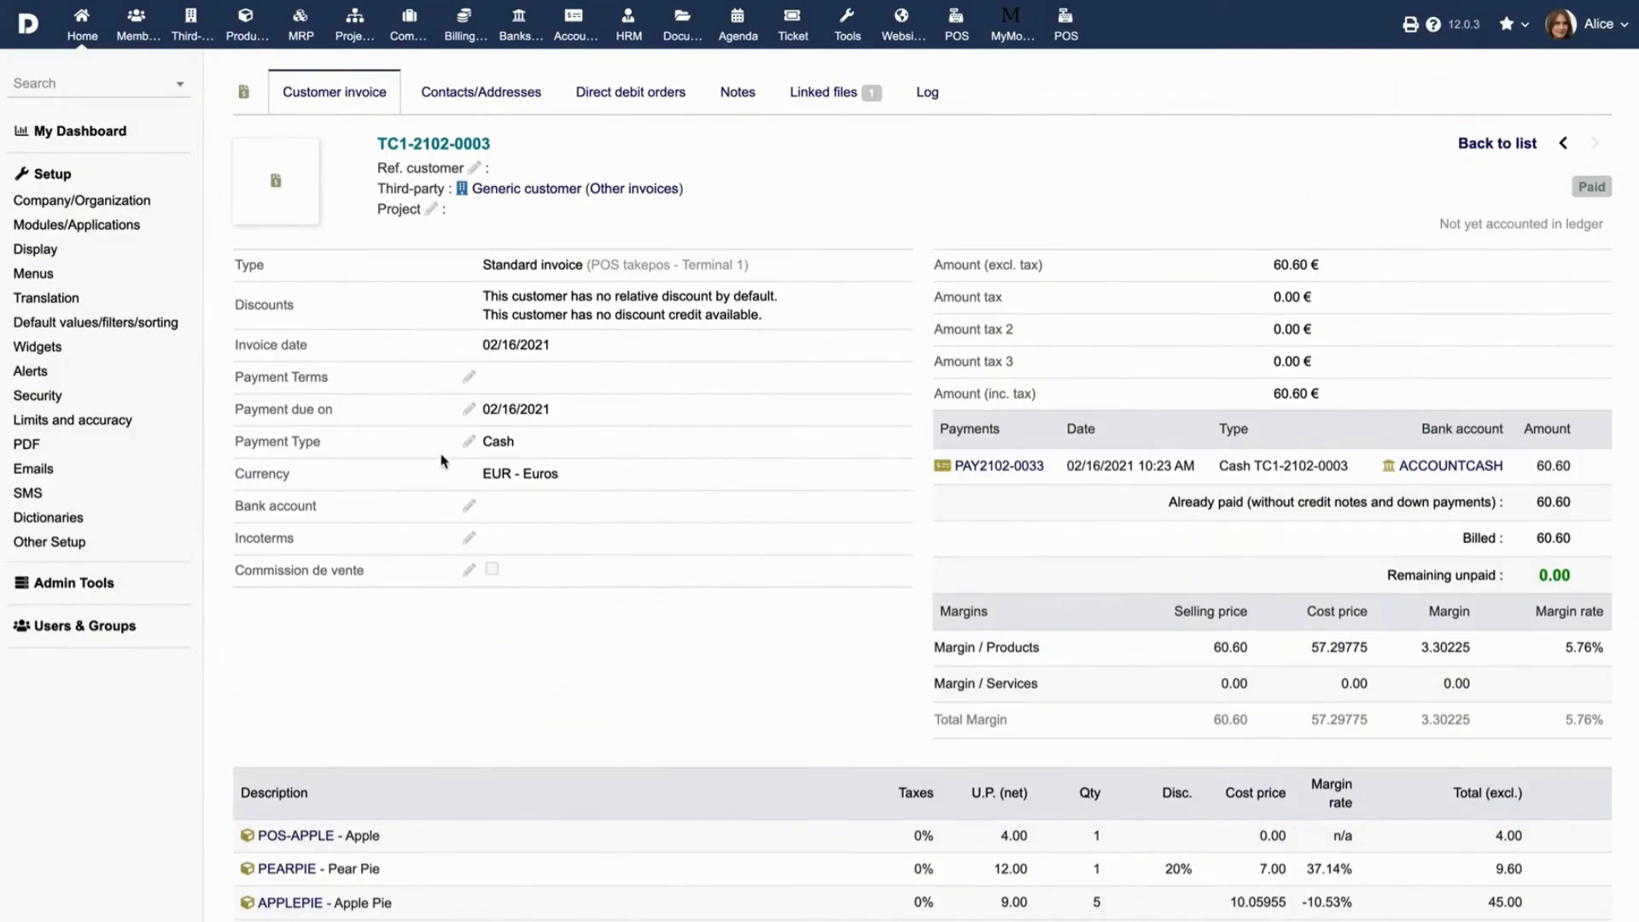
# Find TakePOS in the Modules list and open its module settings.
pyautogui.click(99, 229)
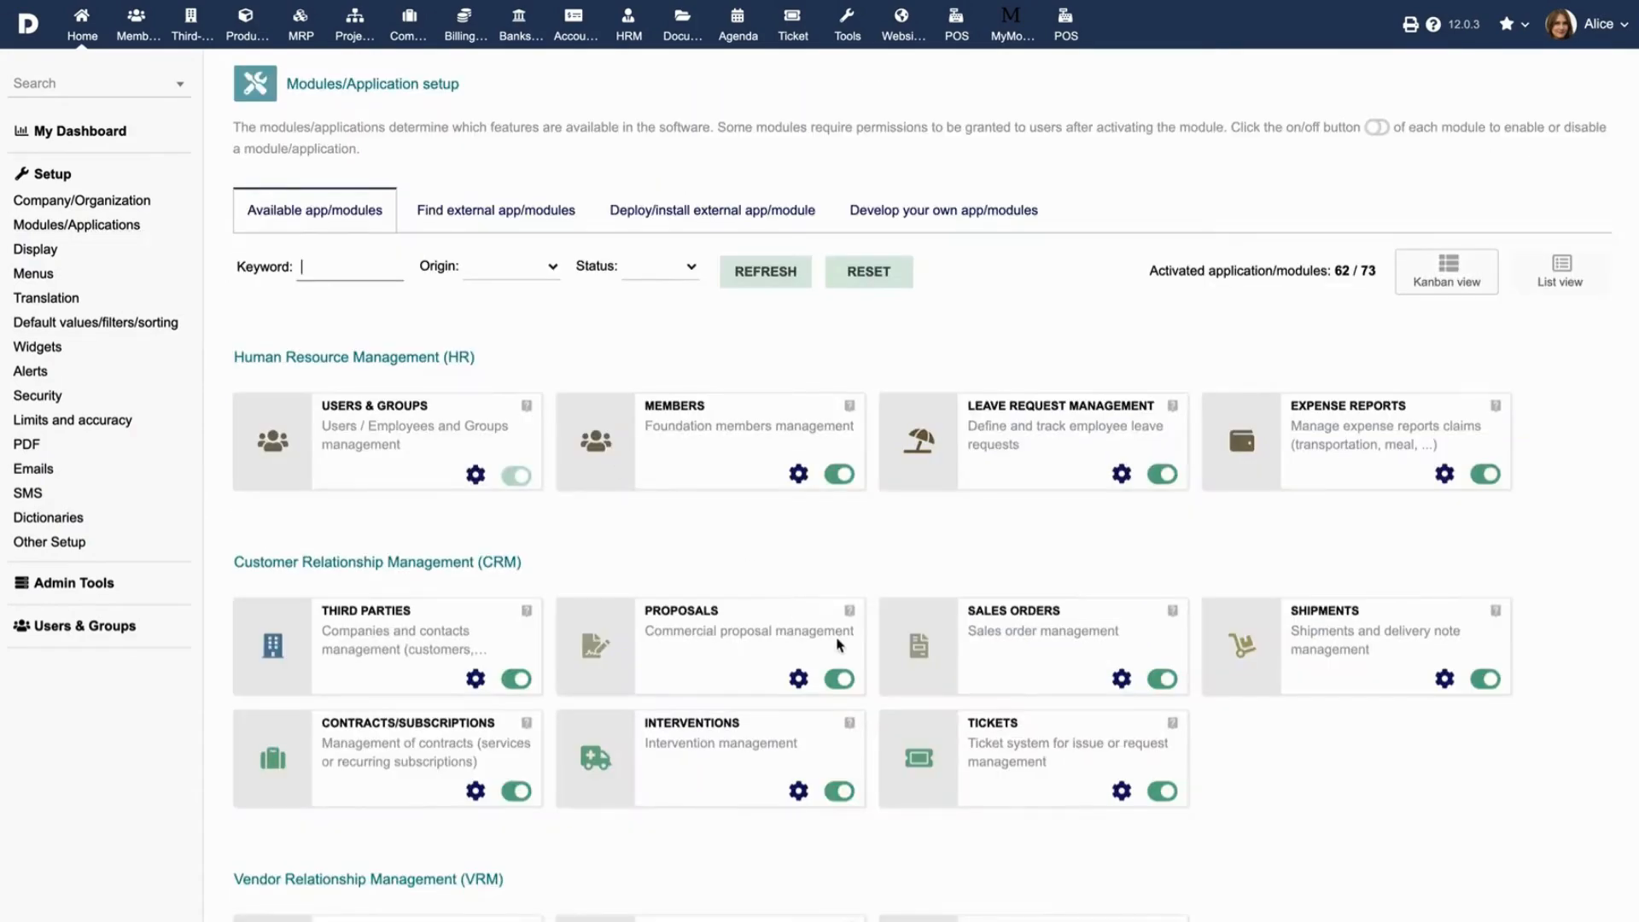
pyautogui.scroll(-5, 839, 649)
pyautogui.scroll(-10, 838, 646)
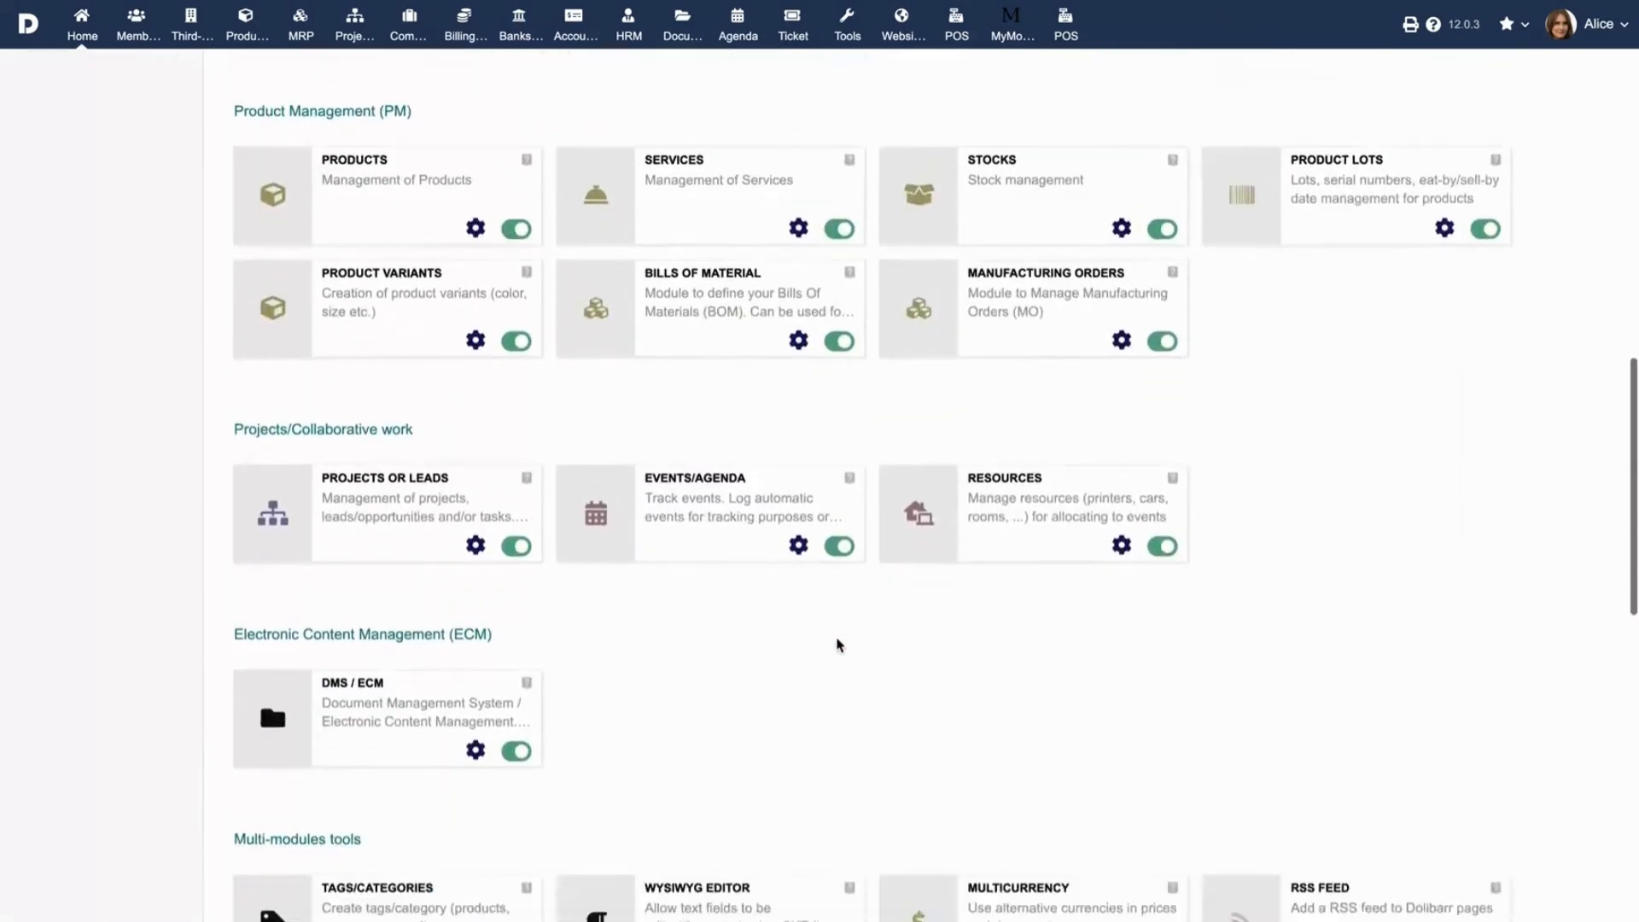
pyautogui.scroll(-5, 839, 645)
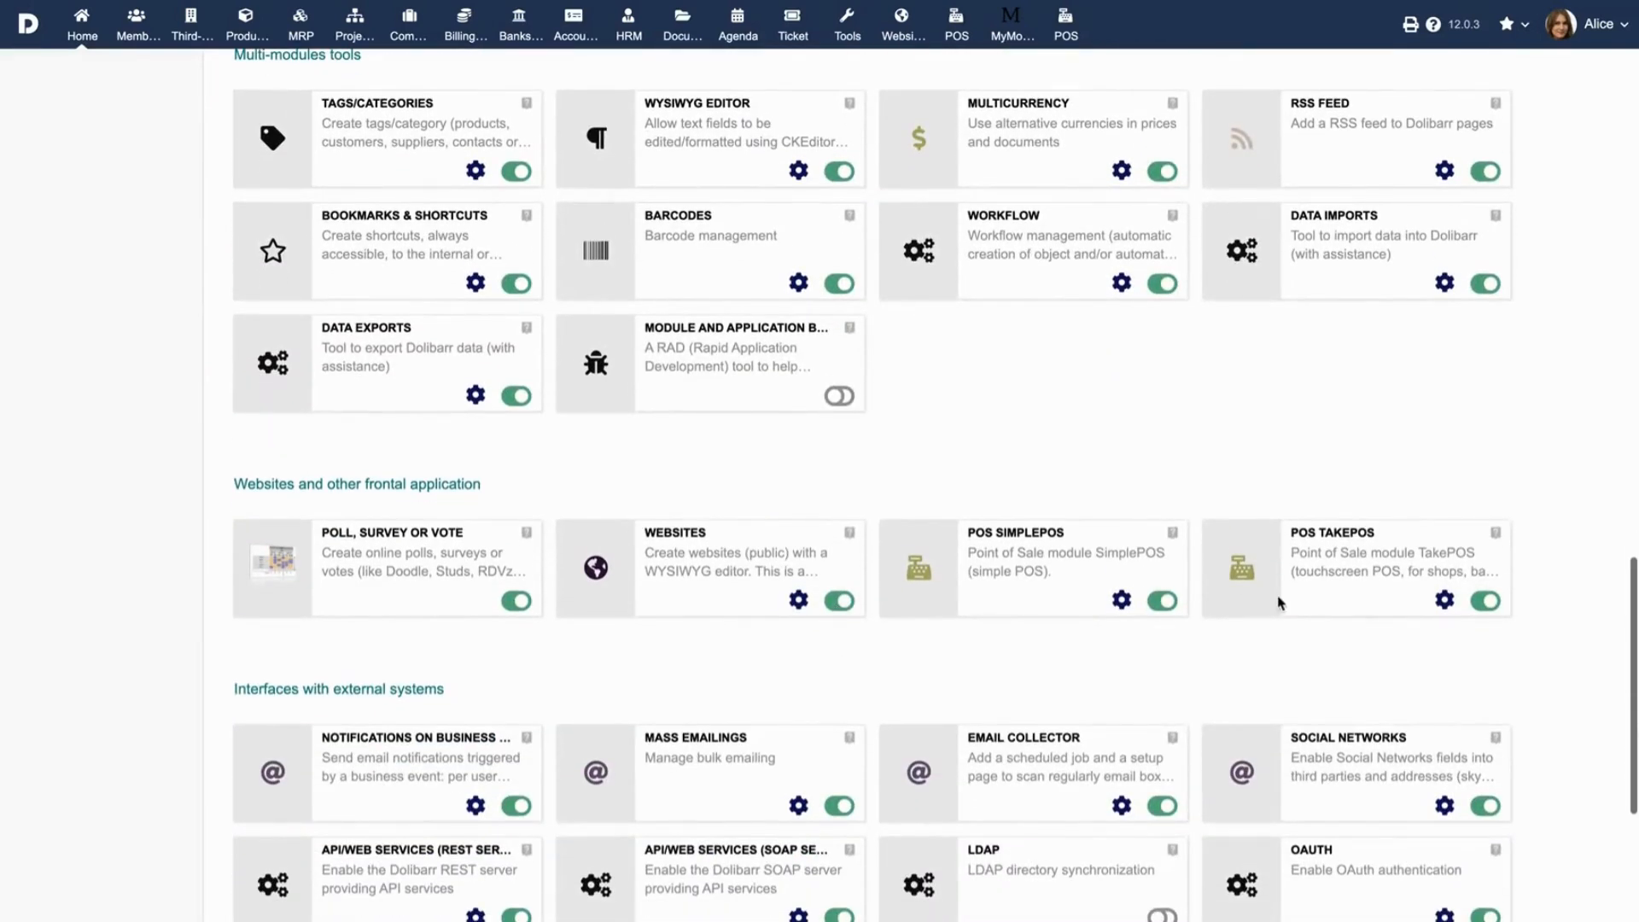
pyautogui.click(1445, 601)
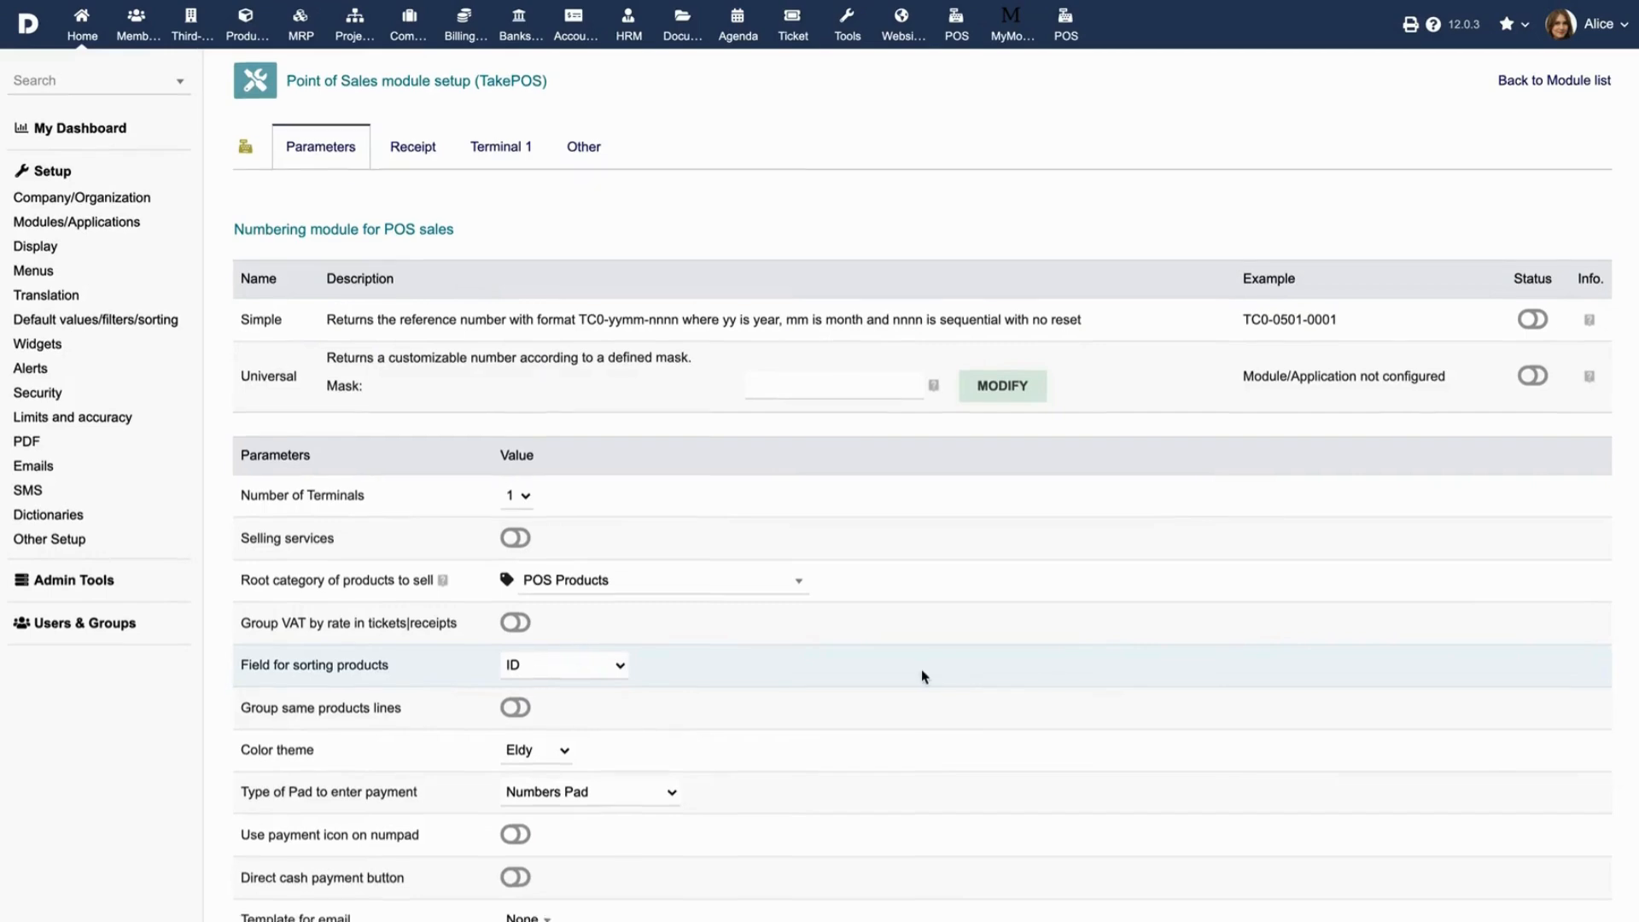
# Turn on 'Enable features for Bar or Restaurant' and show the Bar Restaurant settings.
pyautogui.scroll(-1, 922, 673)
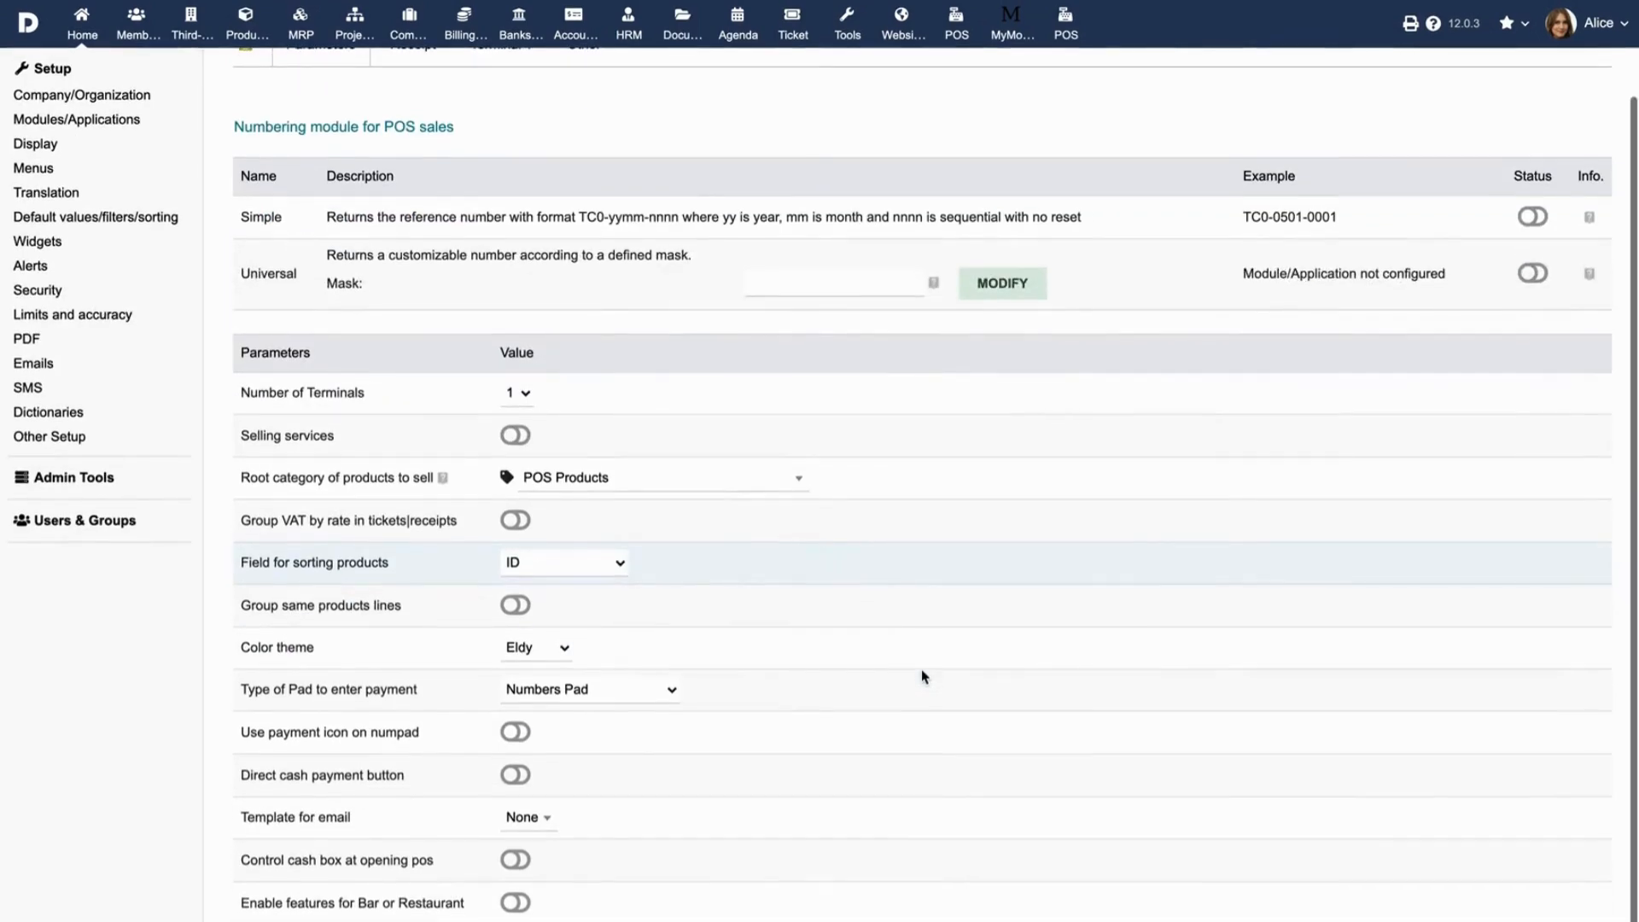
pyautogui.click(517, 903)
pyautogui.scroll(1, 597, 913)
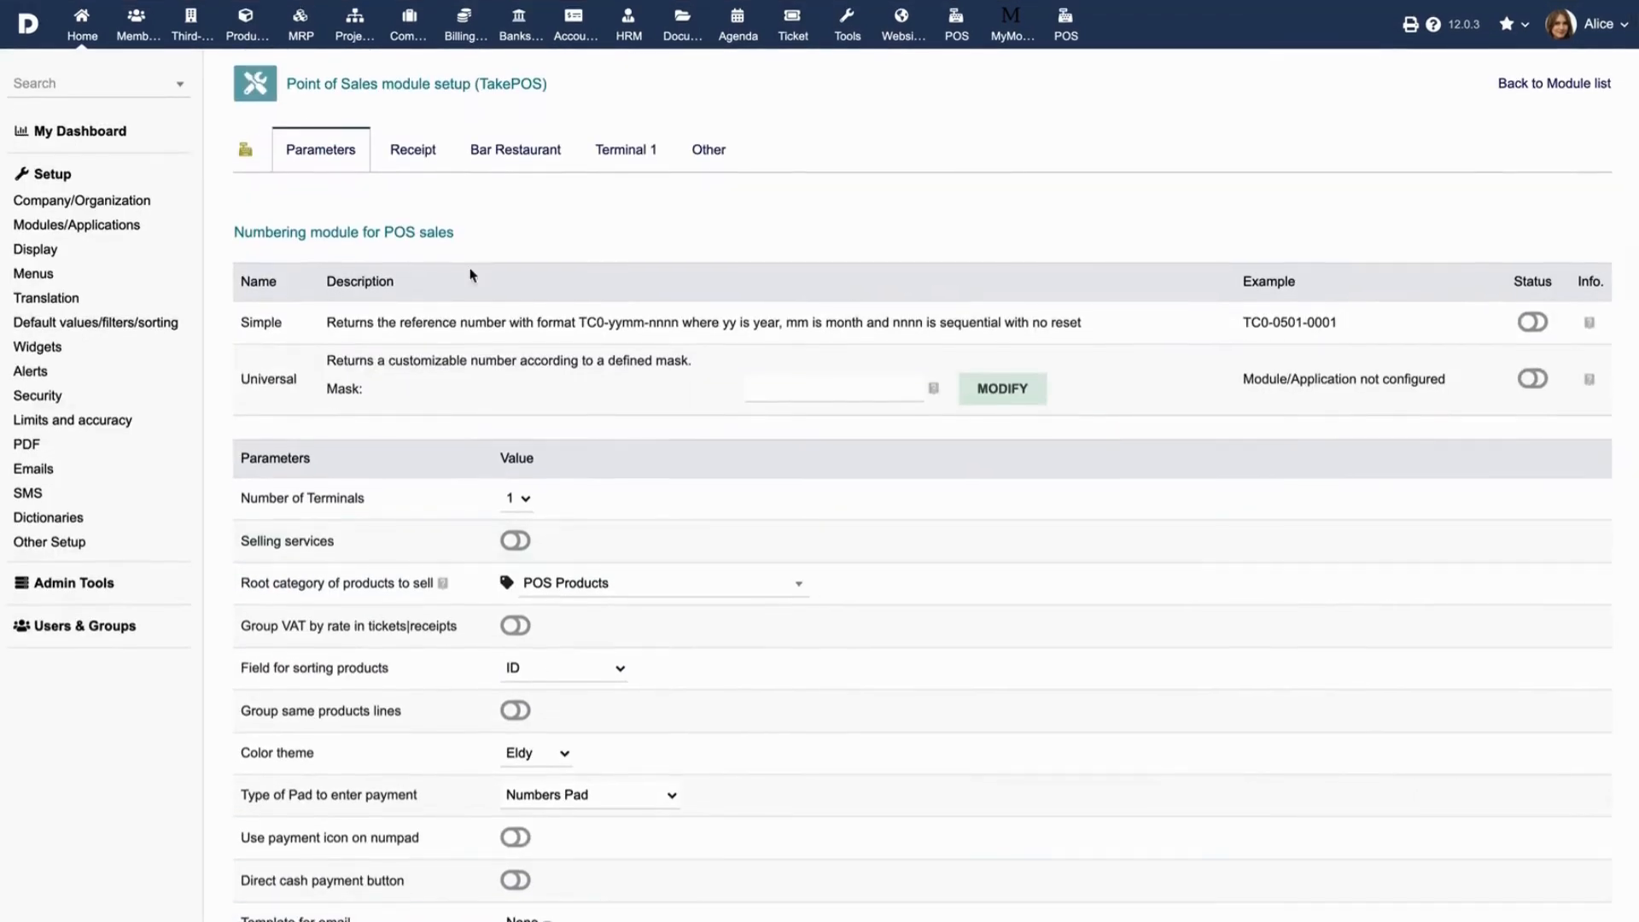
pyautogui.click(509, 151)
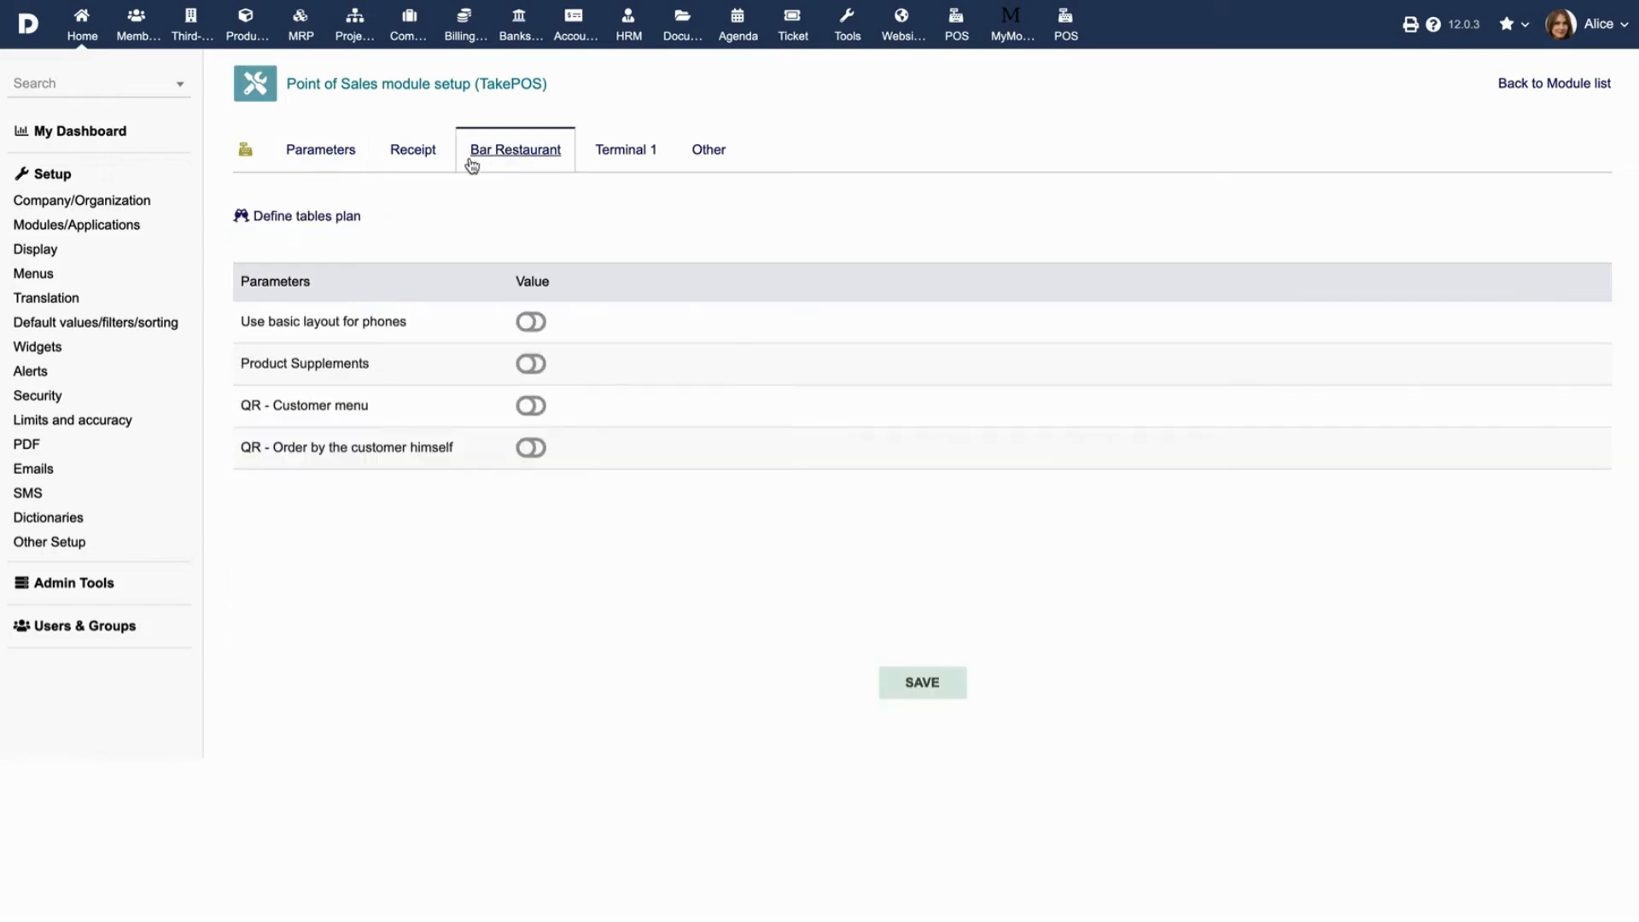
# On Floor 2's tables plan, move T7 beside T6 and place new table T10 next to T5.
pyautogui.click(301, 224)
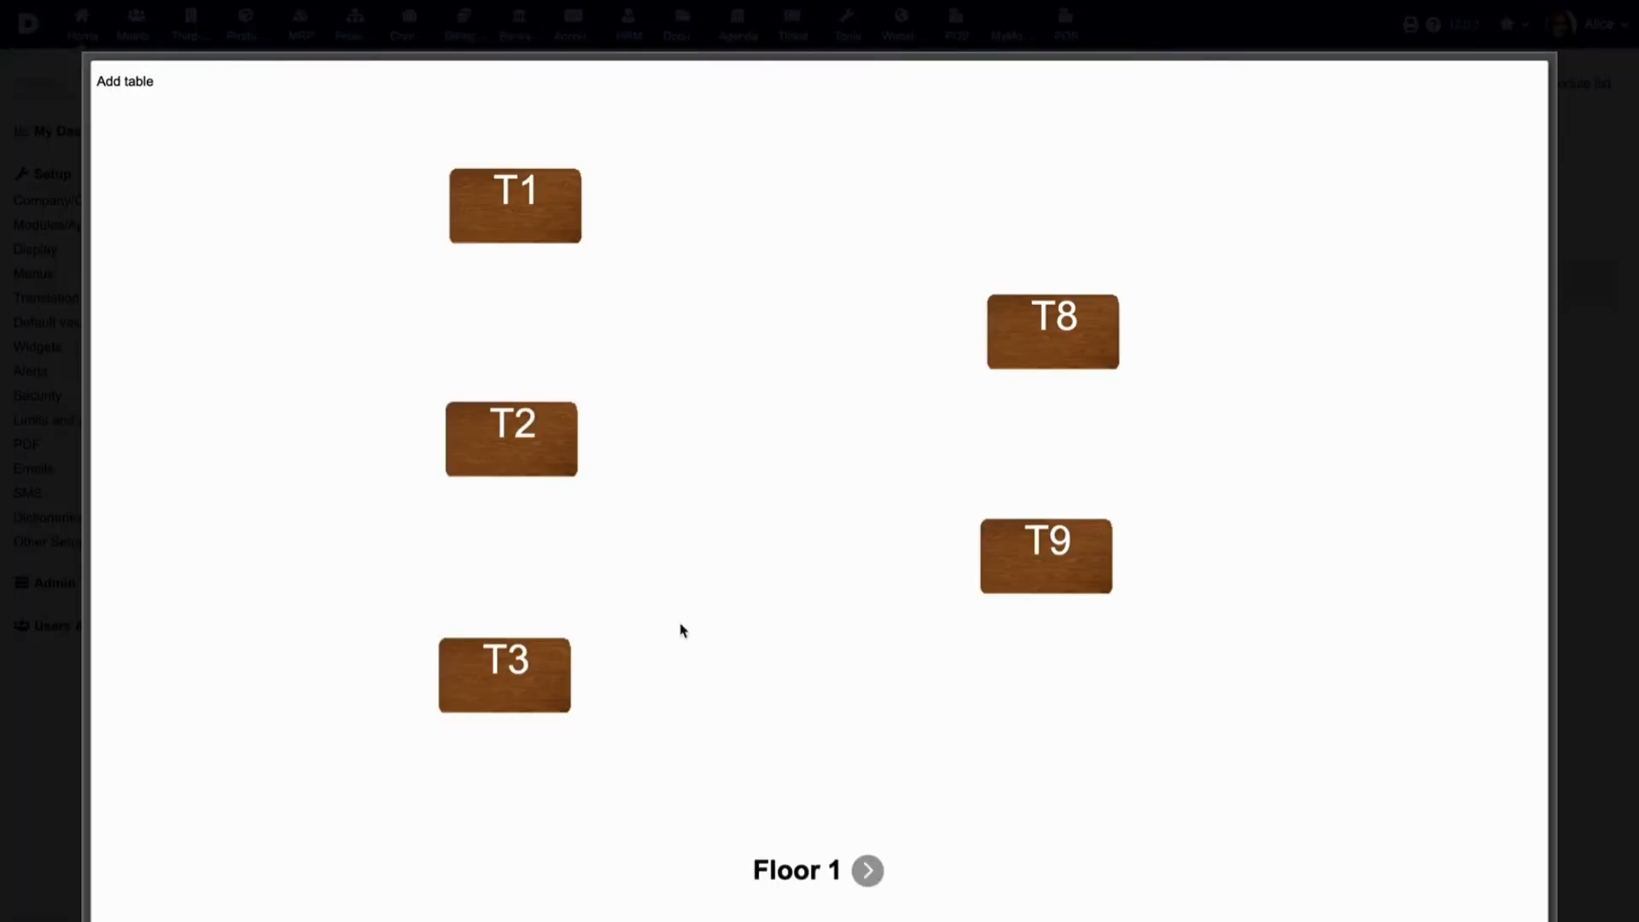
pyautogui.click(868, 871)
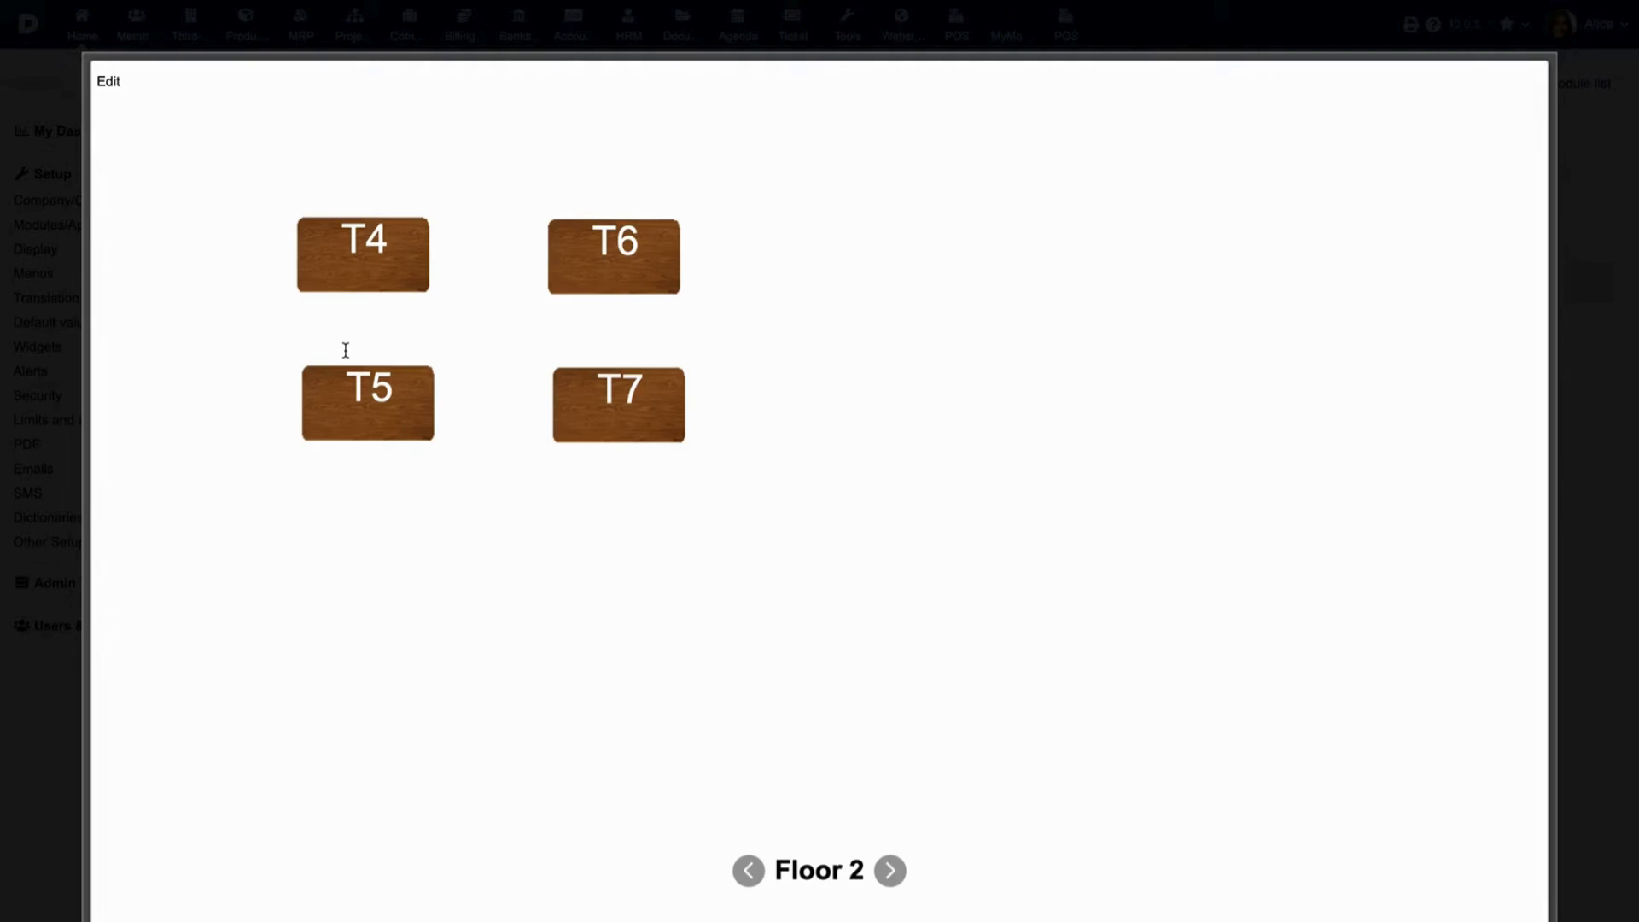
pyautogui.click(109, 81)
pyautogui.moveTo(618, 400); pyautogui.dragTo(902, 252)
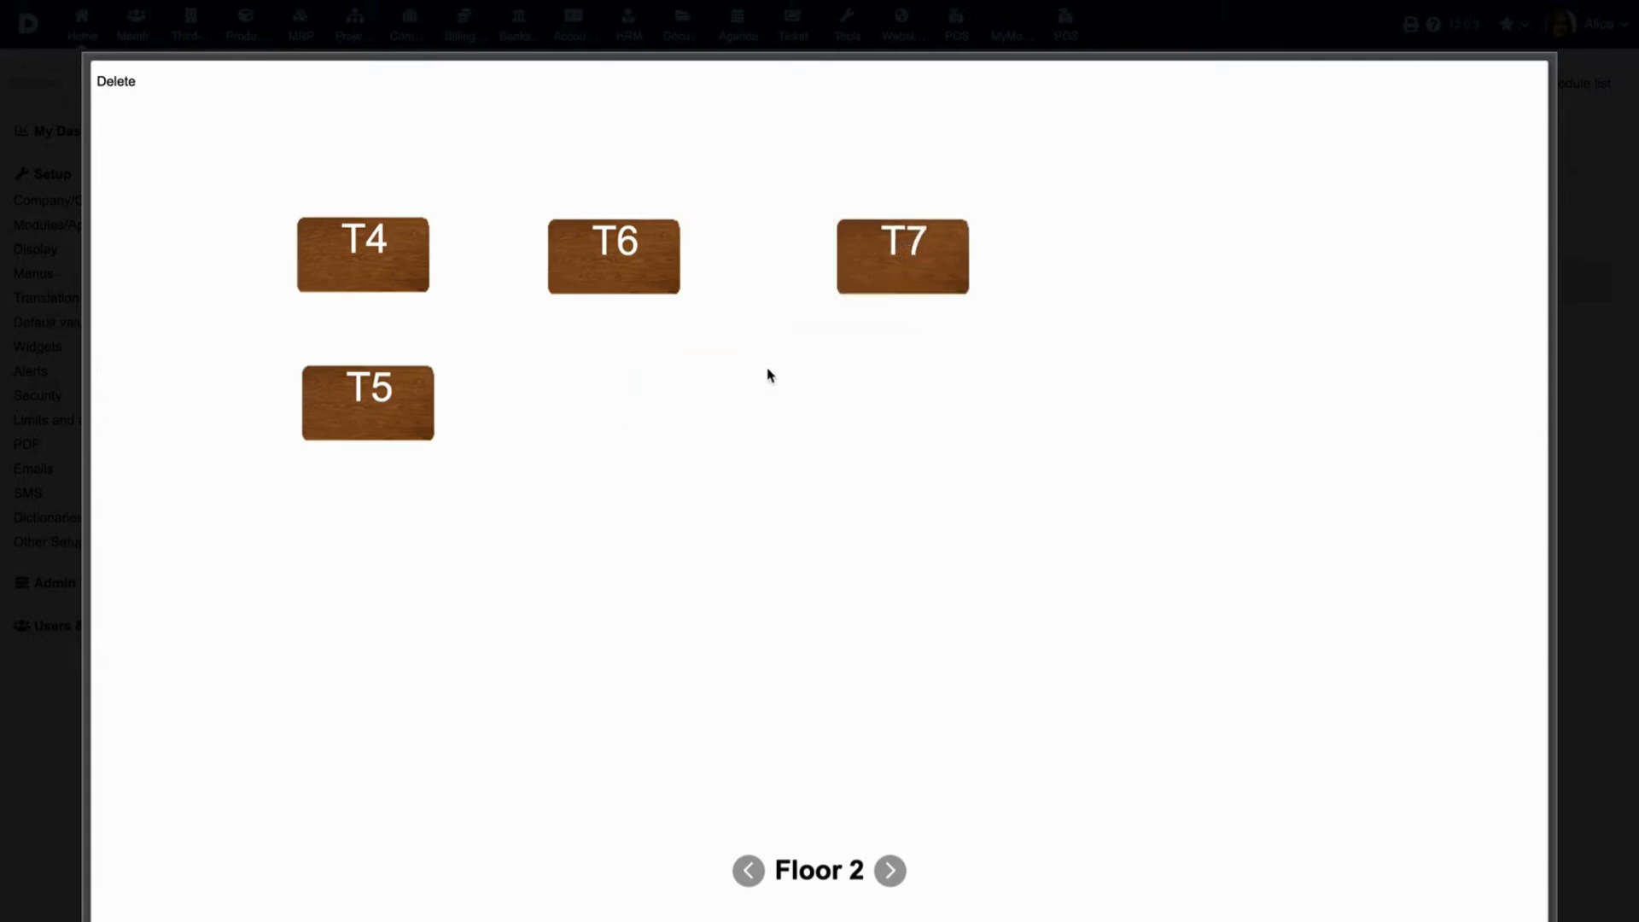
pyautogui.click(128, 82)
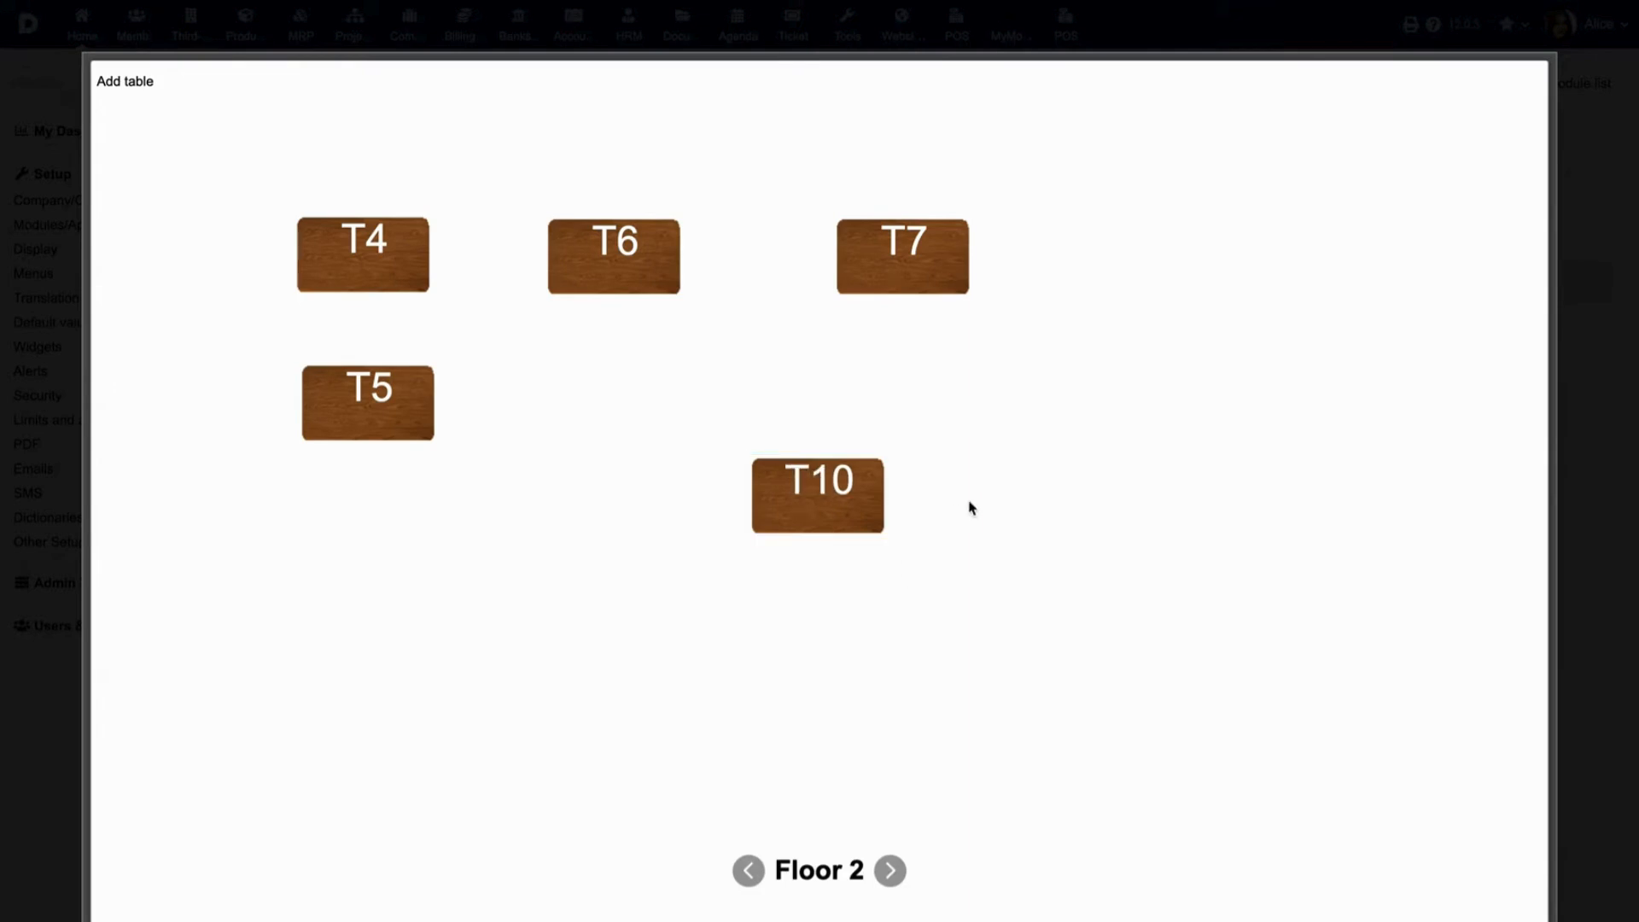
pyautogui.moveTo(822, 503); pyautogui.dragTo(759, 414)
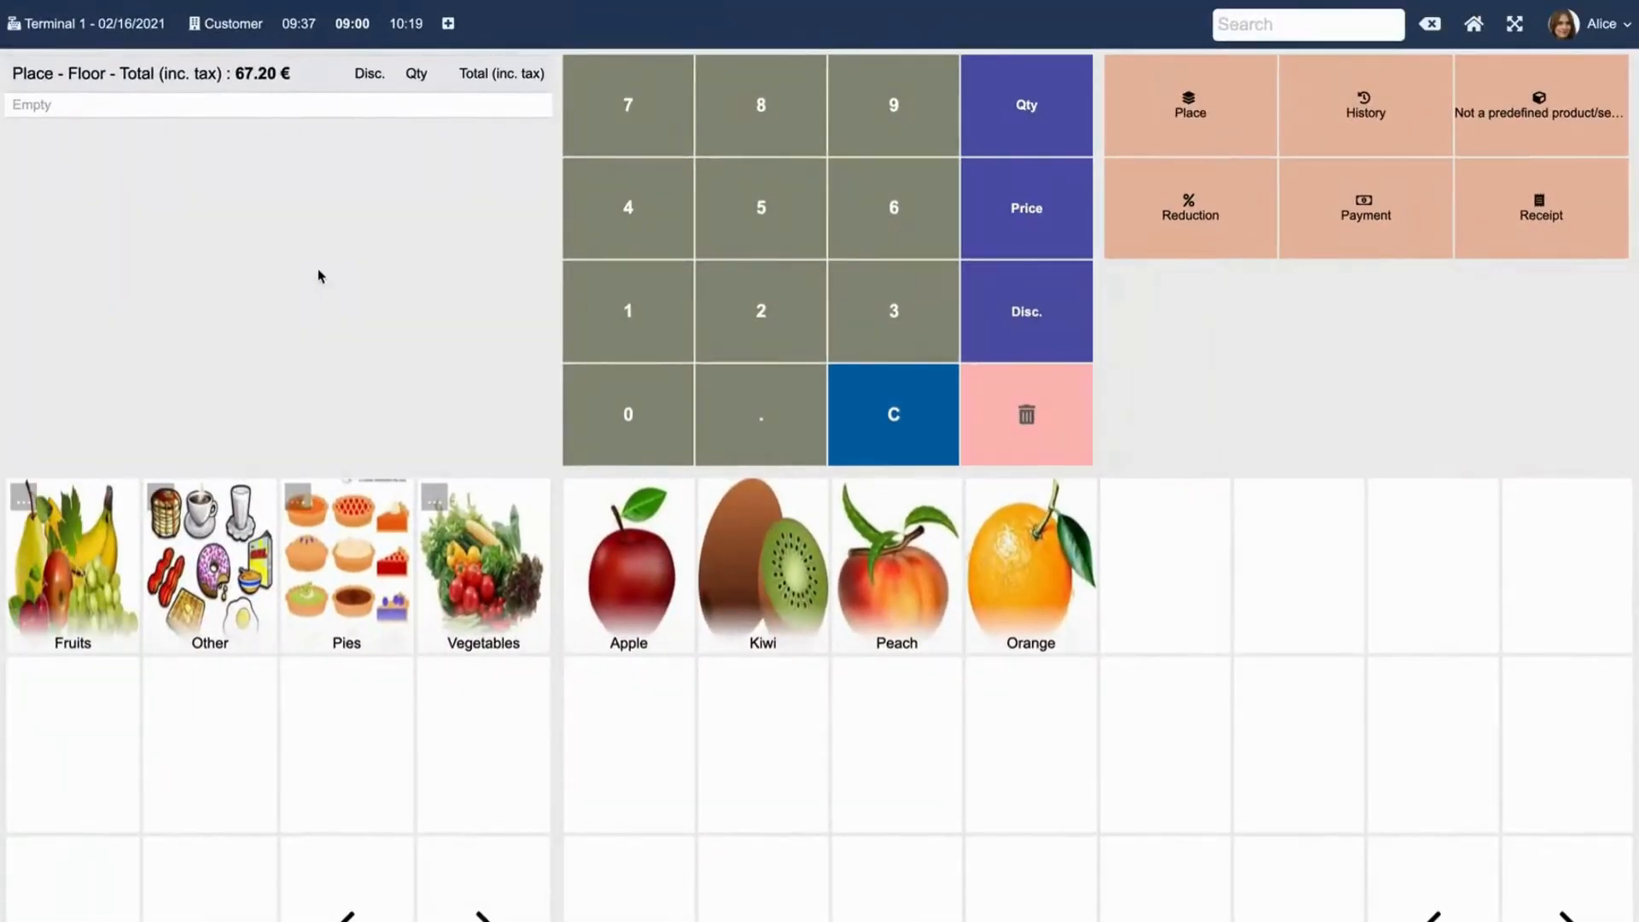
# From the table plan, switch to Floor 2 and start an order for table T10.
pyautogui.click(1198, 112)
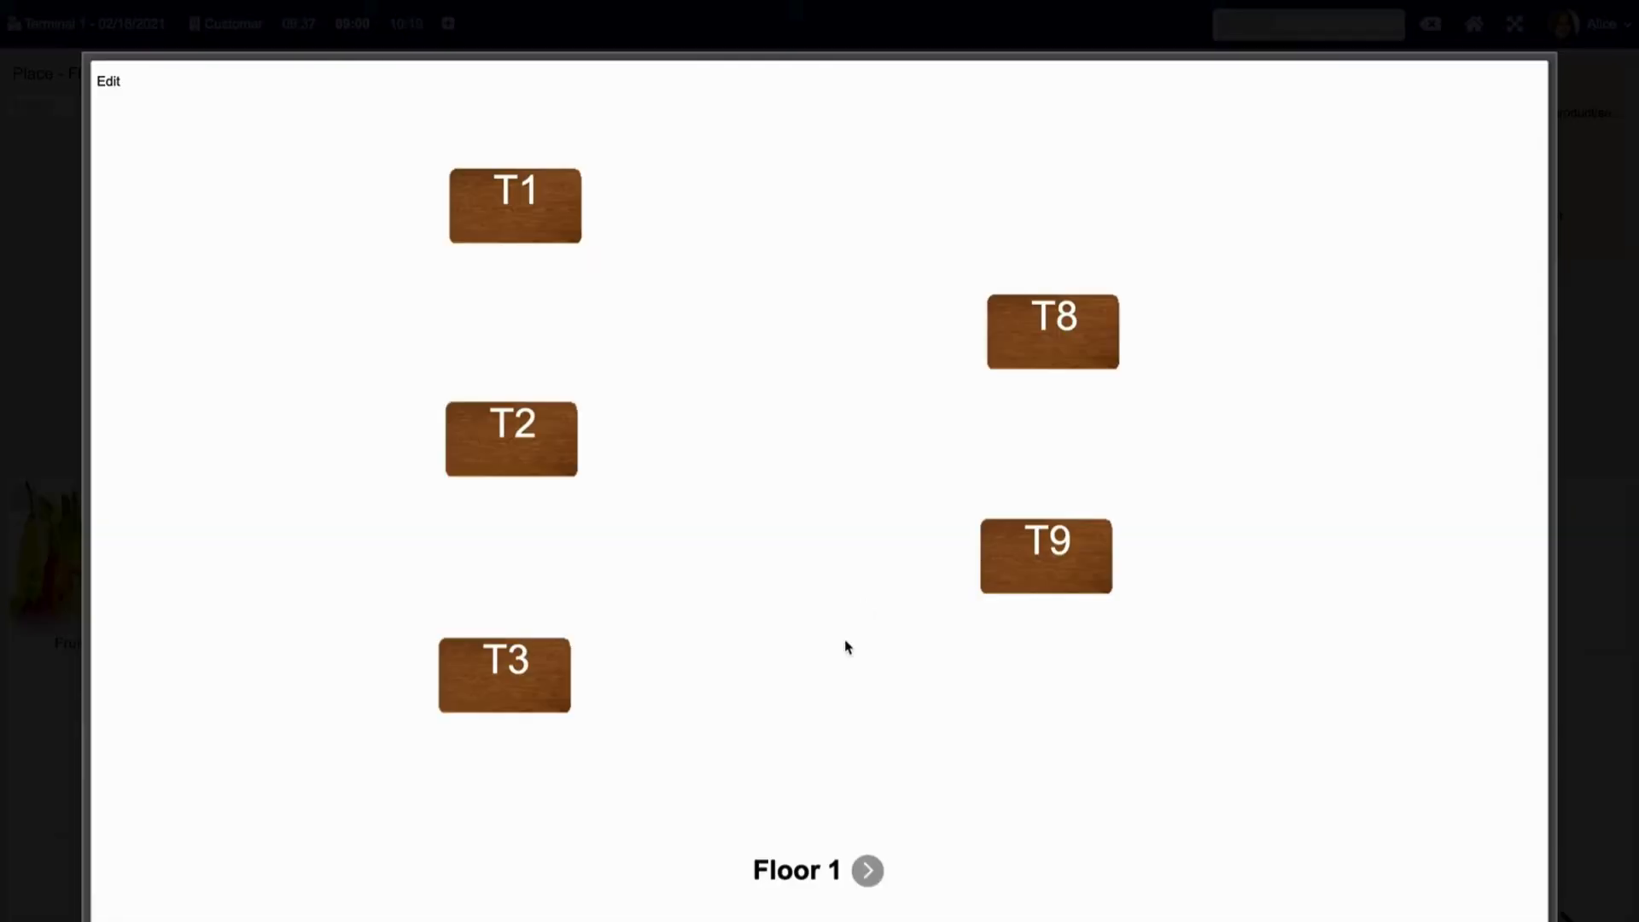
pyautogui.click(867, 871)
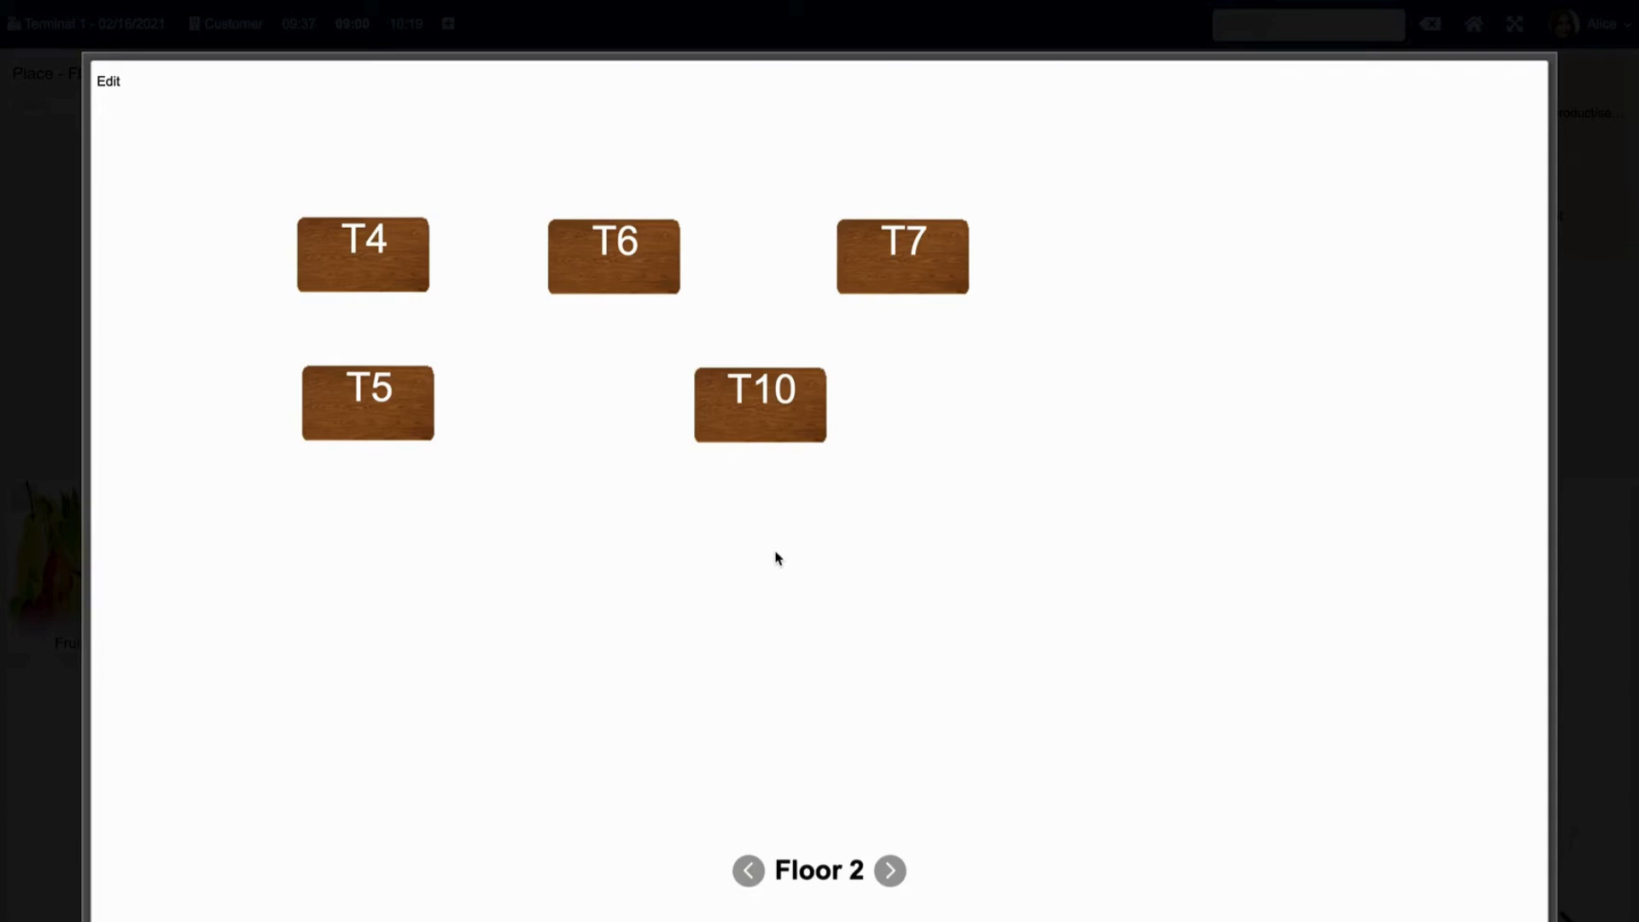
pyautogui.click(765, 413)
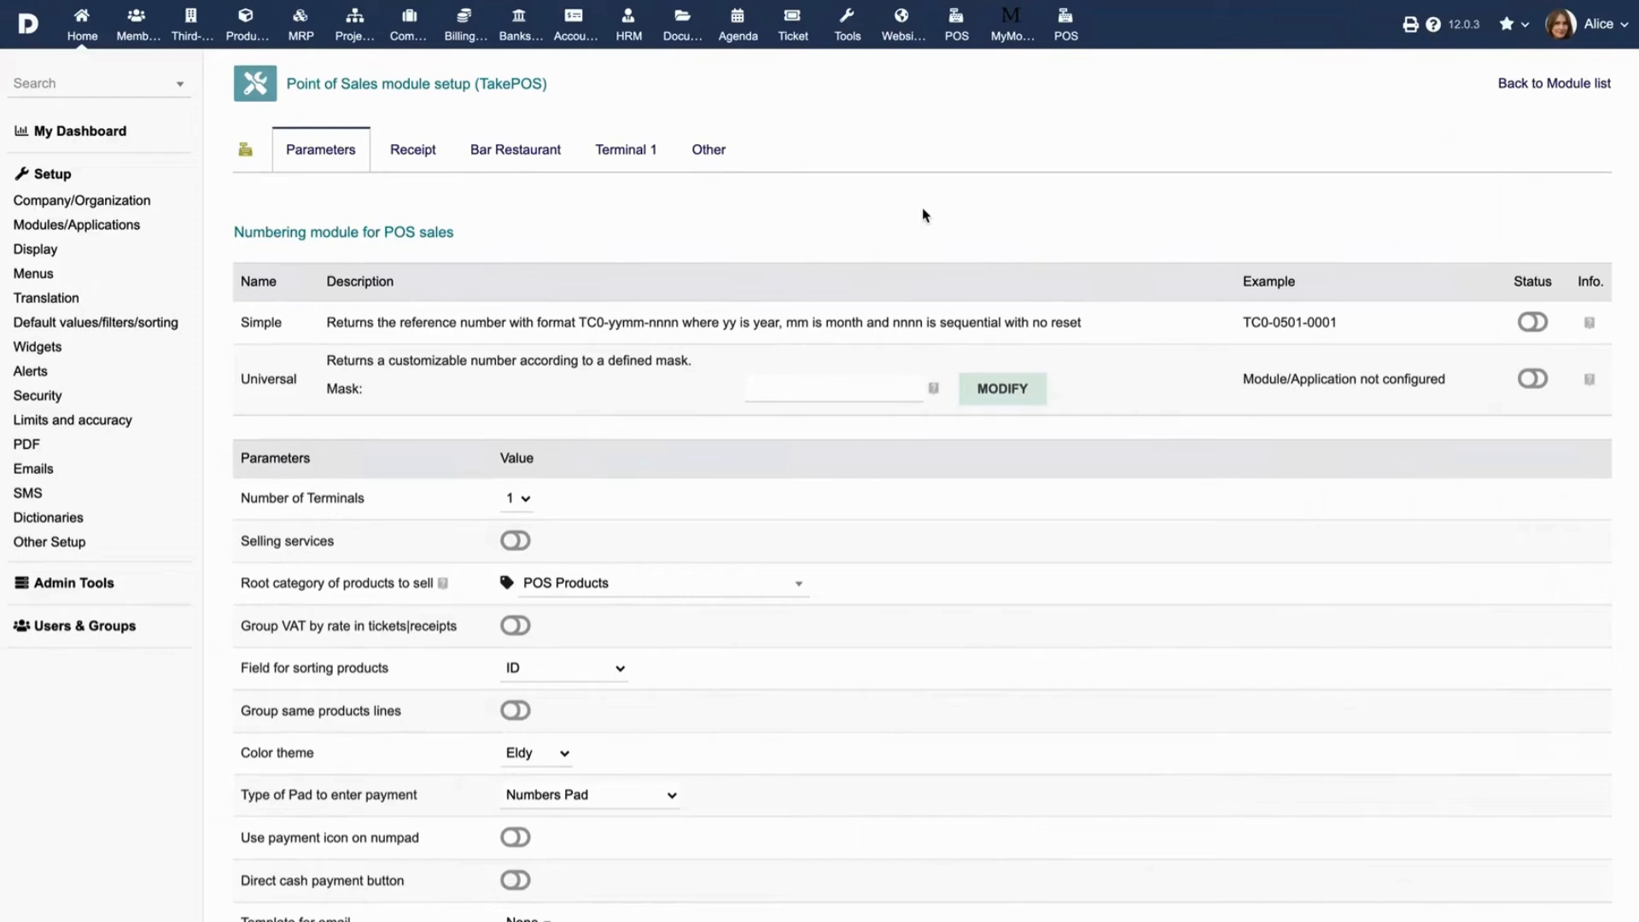
# Keep the number of terminals at 1 and look over the receipt printing settings.
pyautogui.click(518, 502)
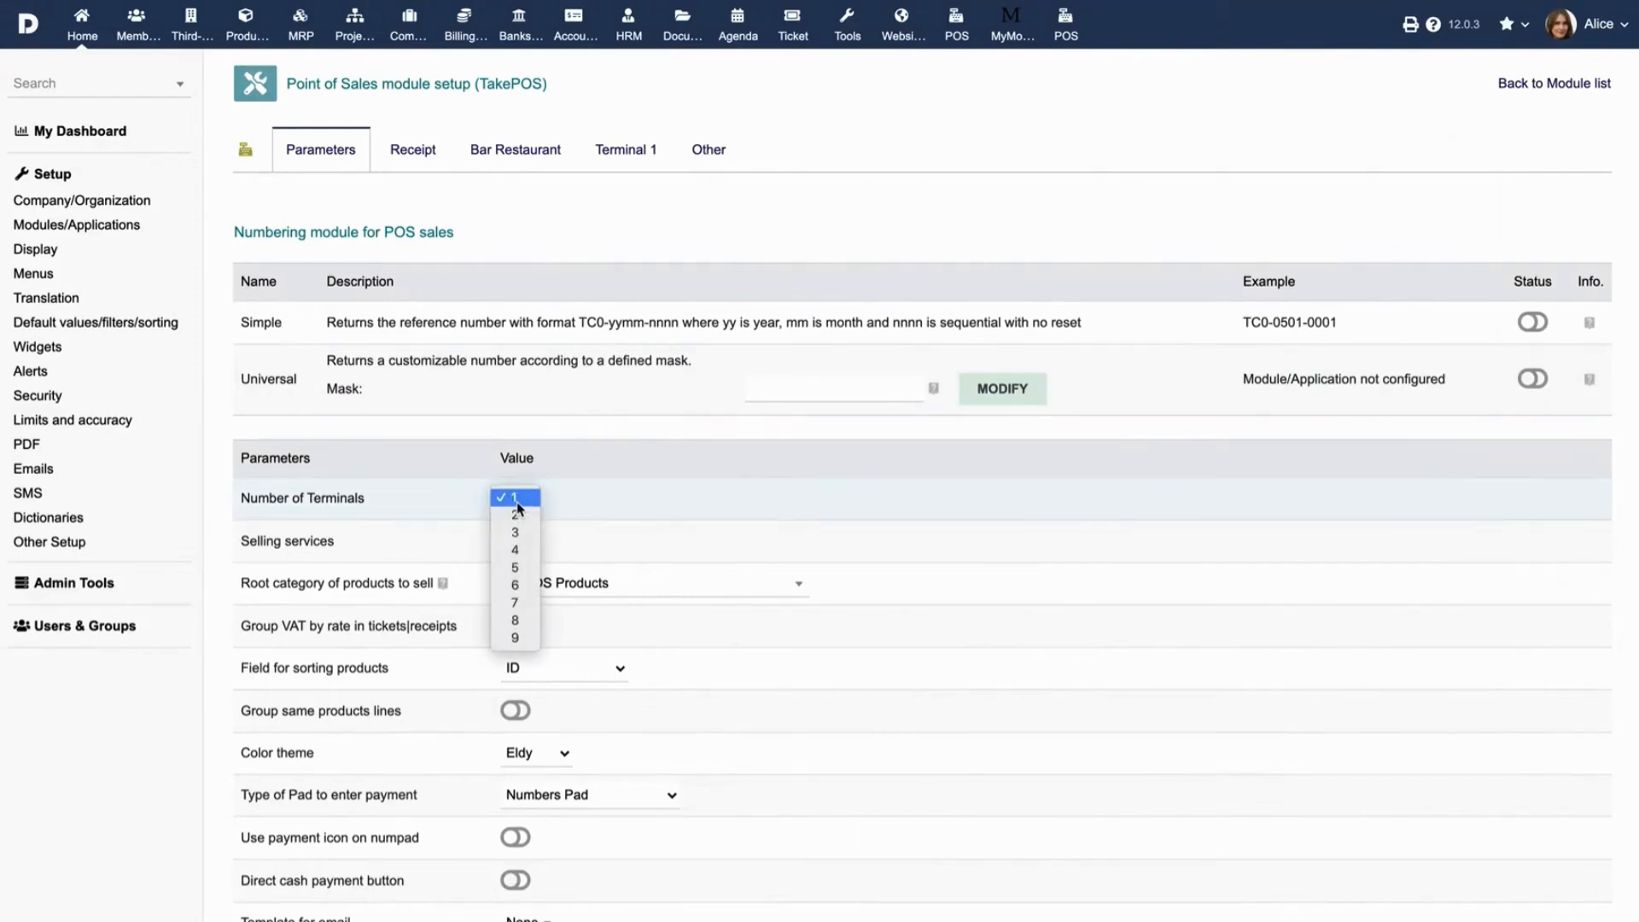
pyautogui.click(523, 500)
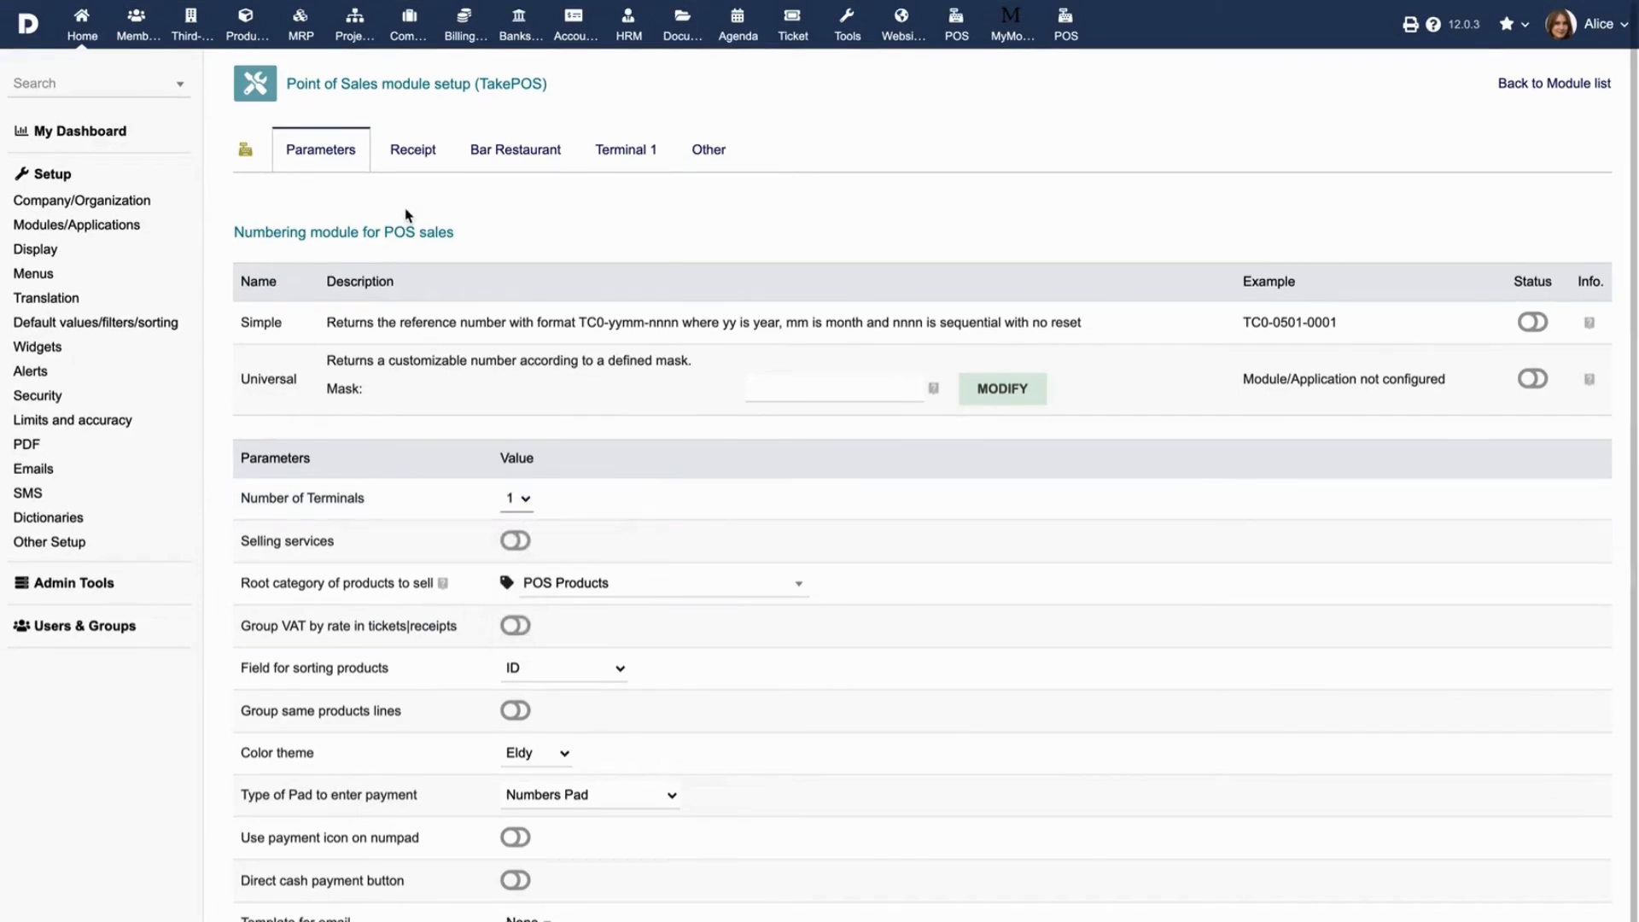
pyautogui.click(409, 159)
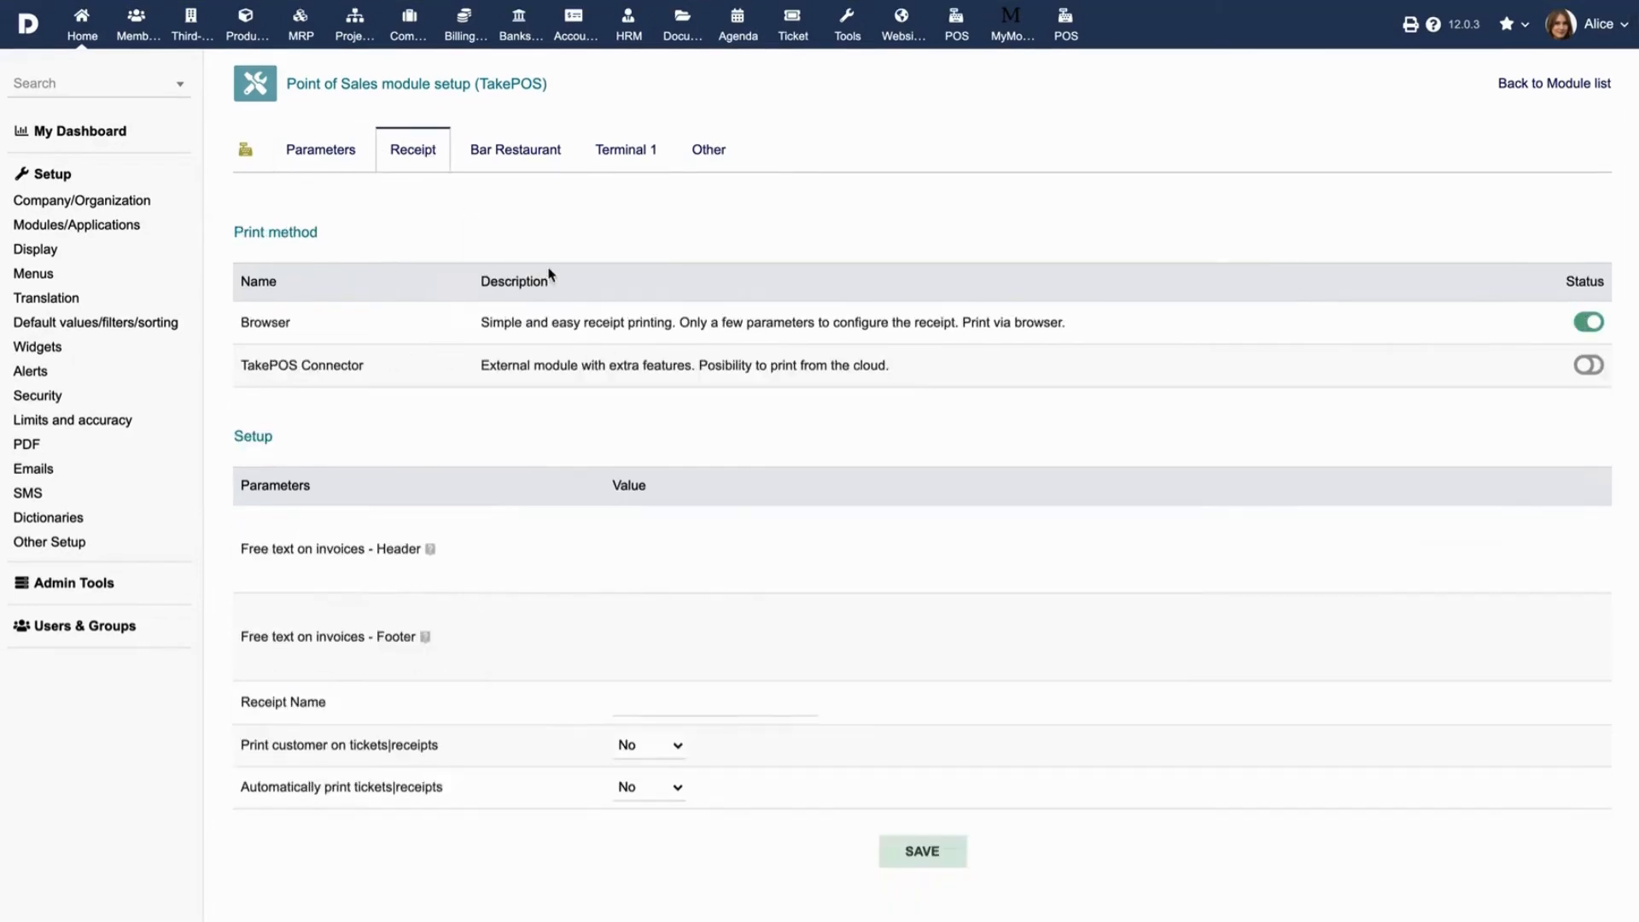
pyautogui.scroll(-1, 668, 443)
pyautogui.scroll(1, 668, 443)
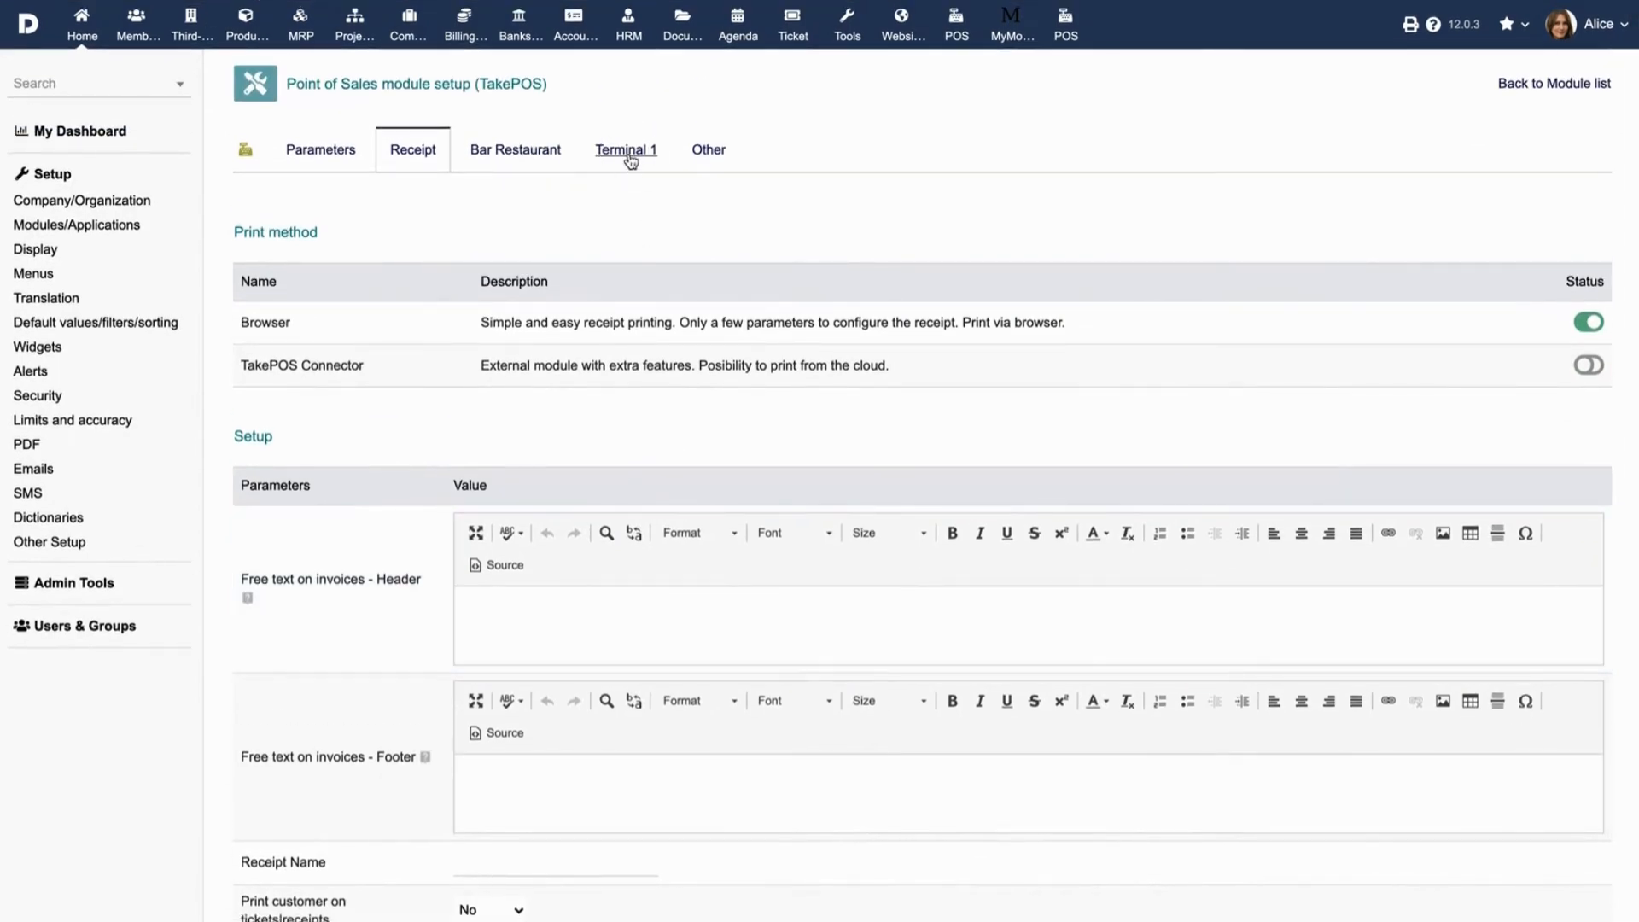
# Set Terminal 1's check payment account to the Swiss bank account, save, and return to Receipt settings.
pyautogui.click(631, 162)
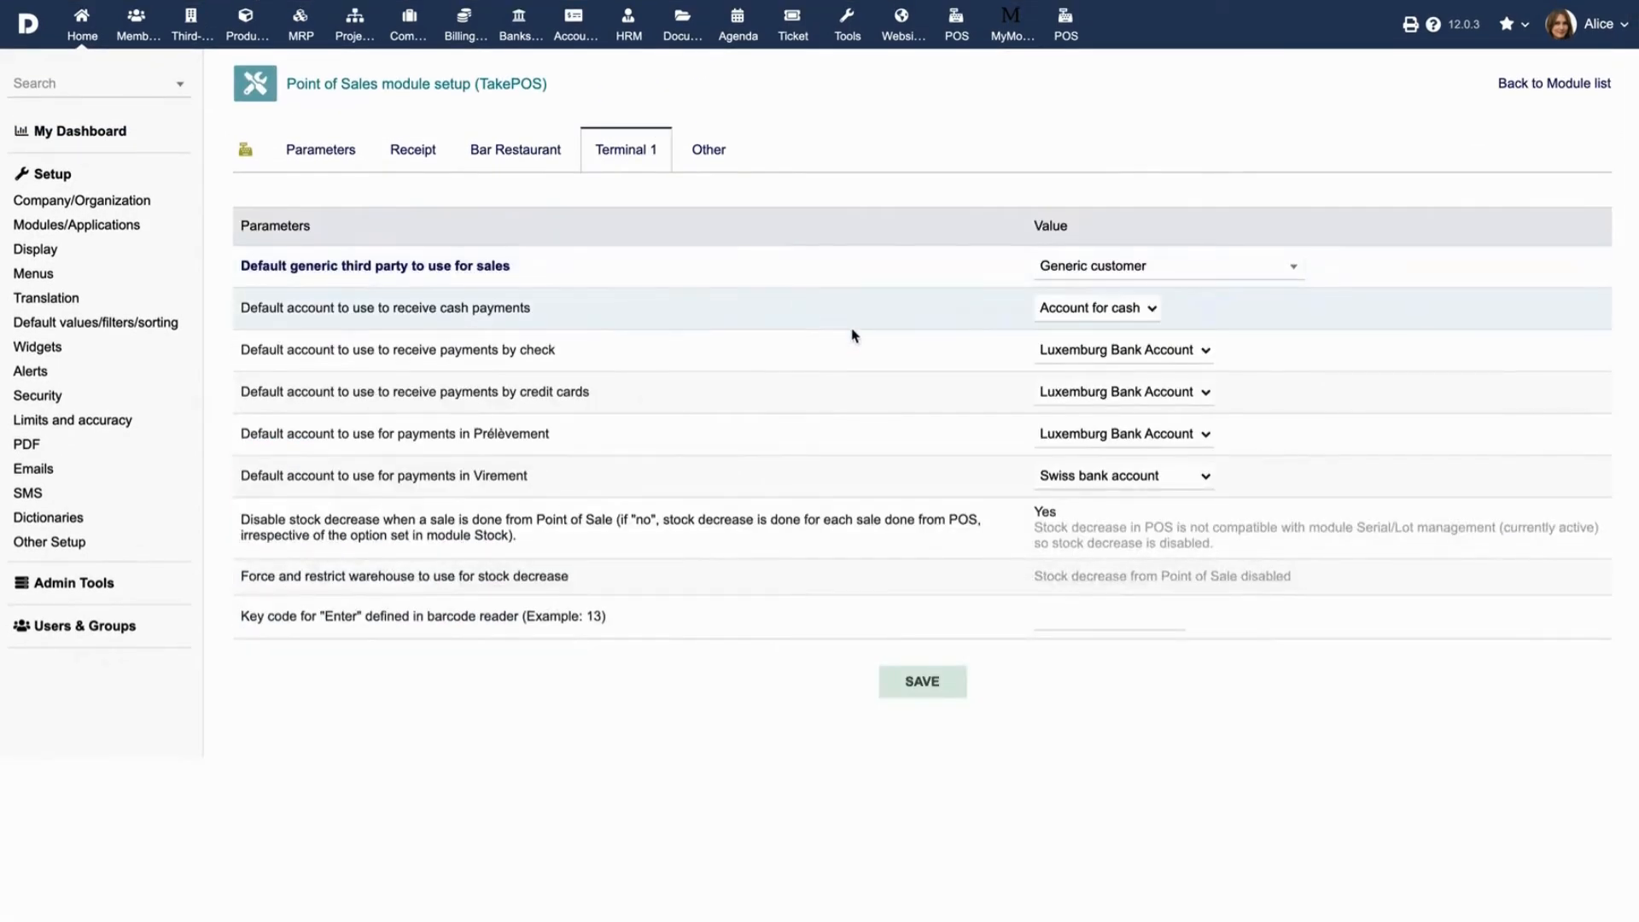
pyautogui.click(1153, 349)
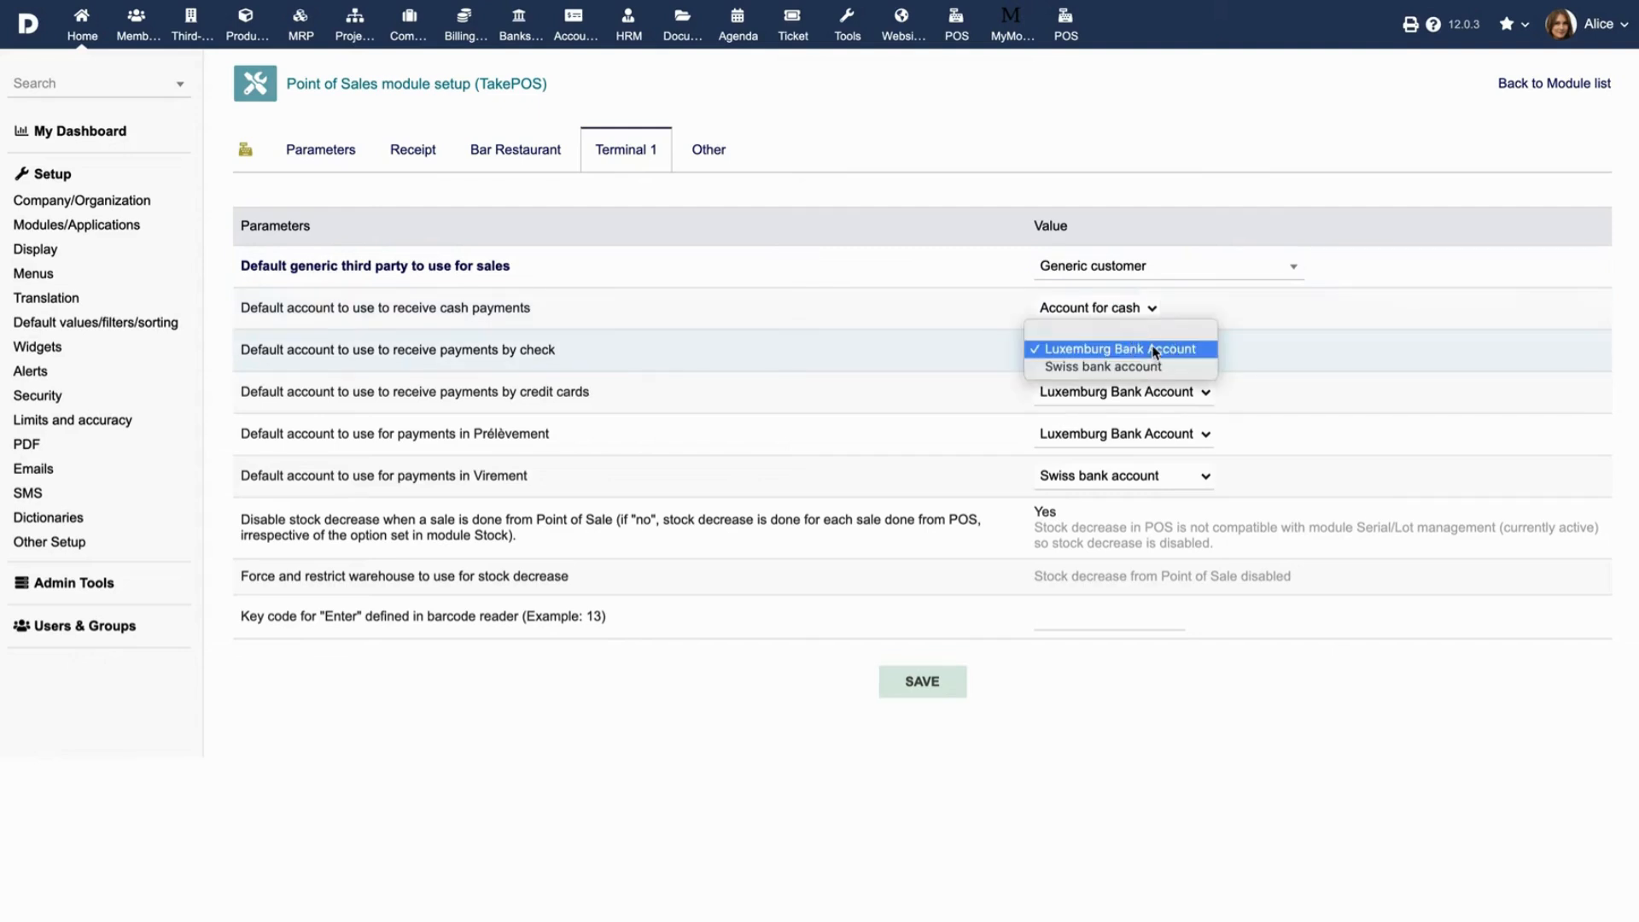
pyautogui.click(1154, 367)
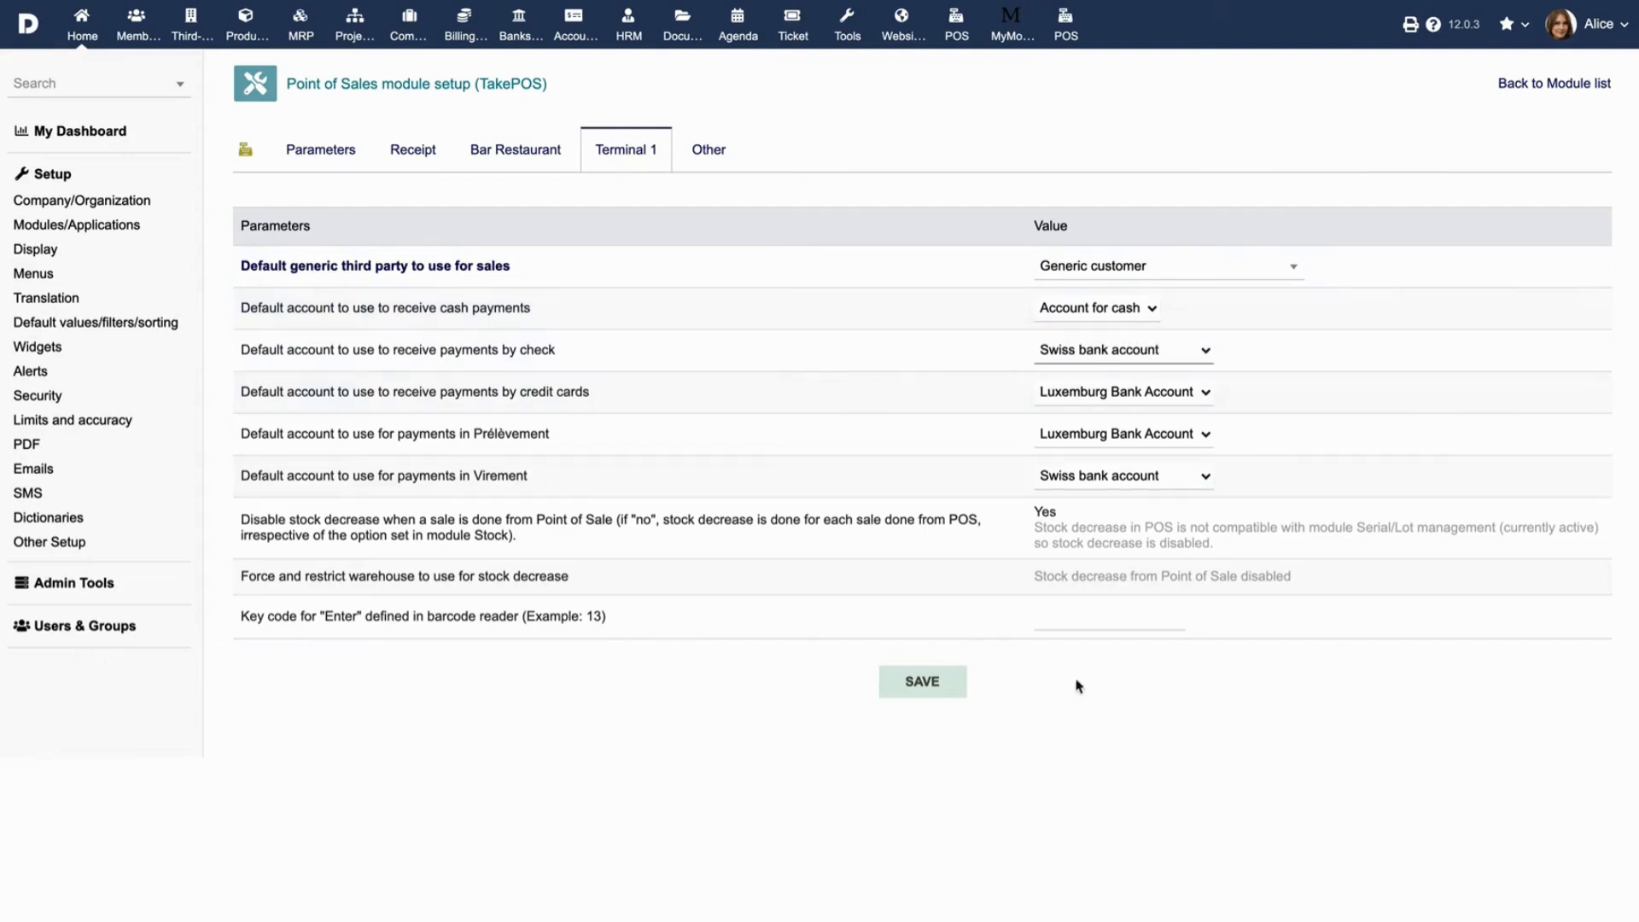
pyautogui.click(952, 688)
pyautogui.click(413, 158)
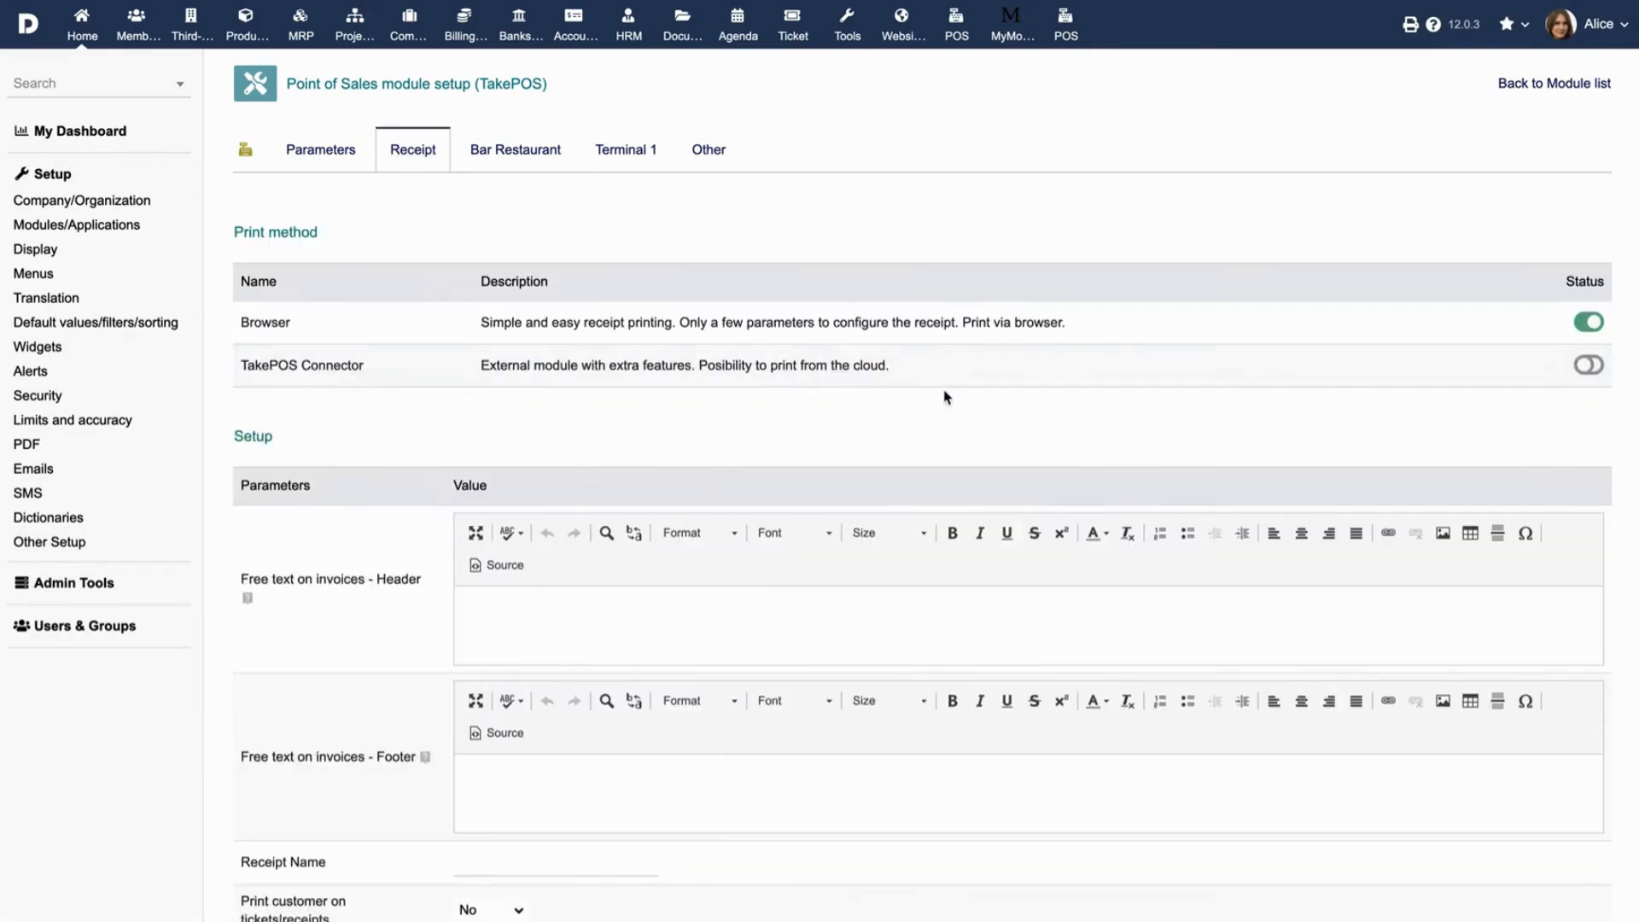